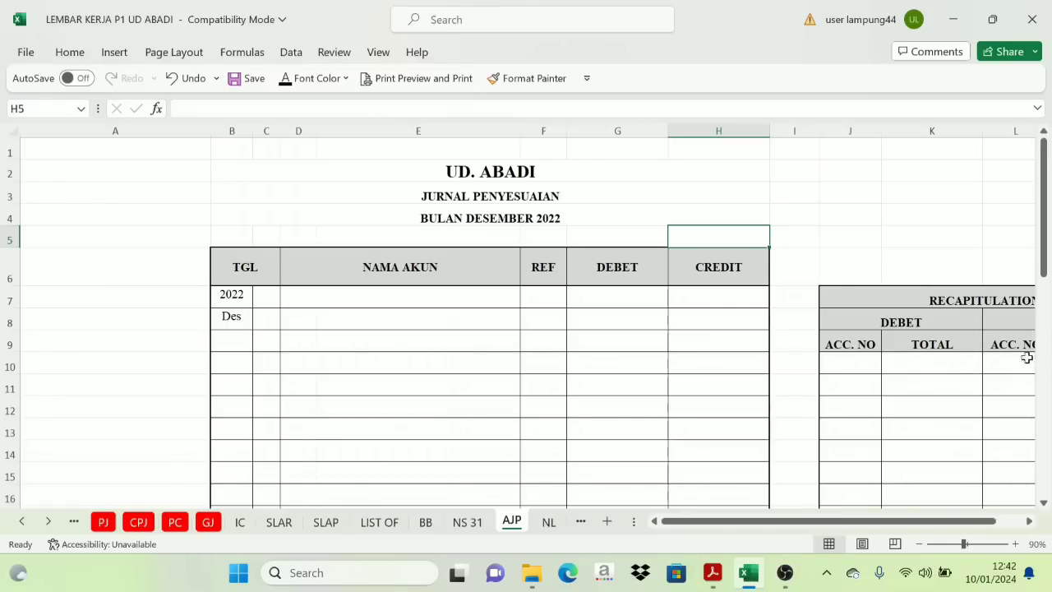
- Look over the AJP adjusting journal, the BB general ledger and the NS 31 trial balance, ending on AJP
{"action": "left_click", "coordinate": [465, 173]}
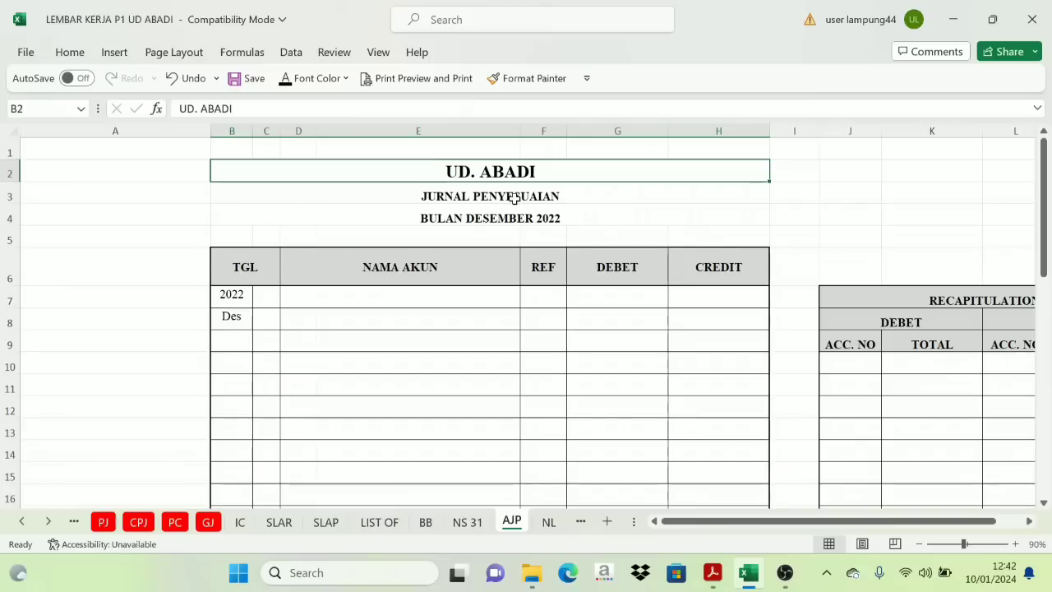
{"action": "left_click", "coordinate": [426, 523]}
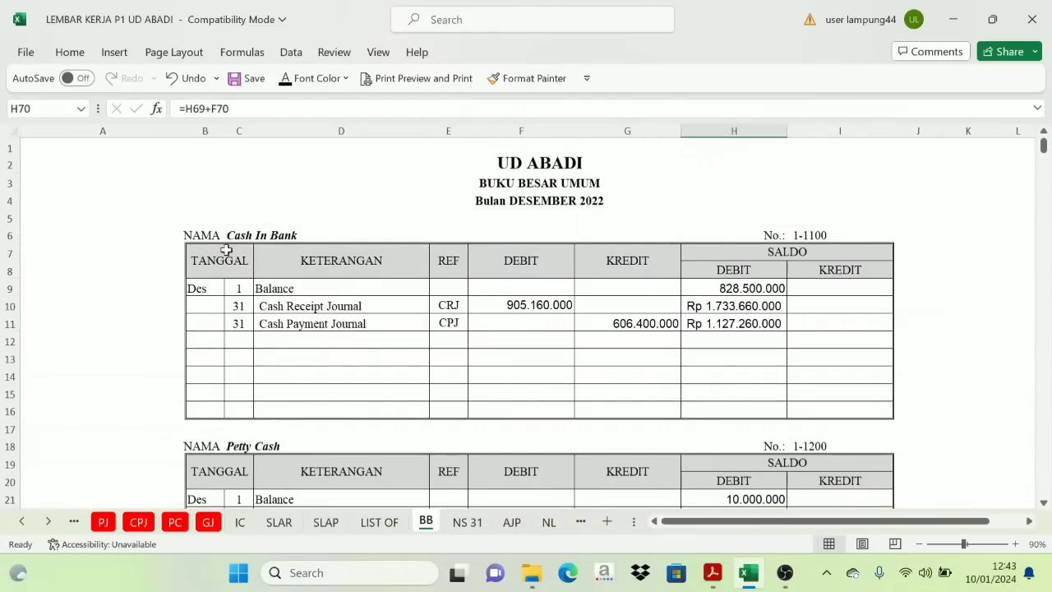
{"action": "left_click", "coordinate": [470, 523]}
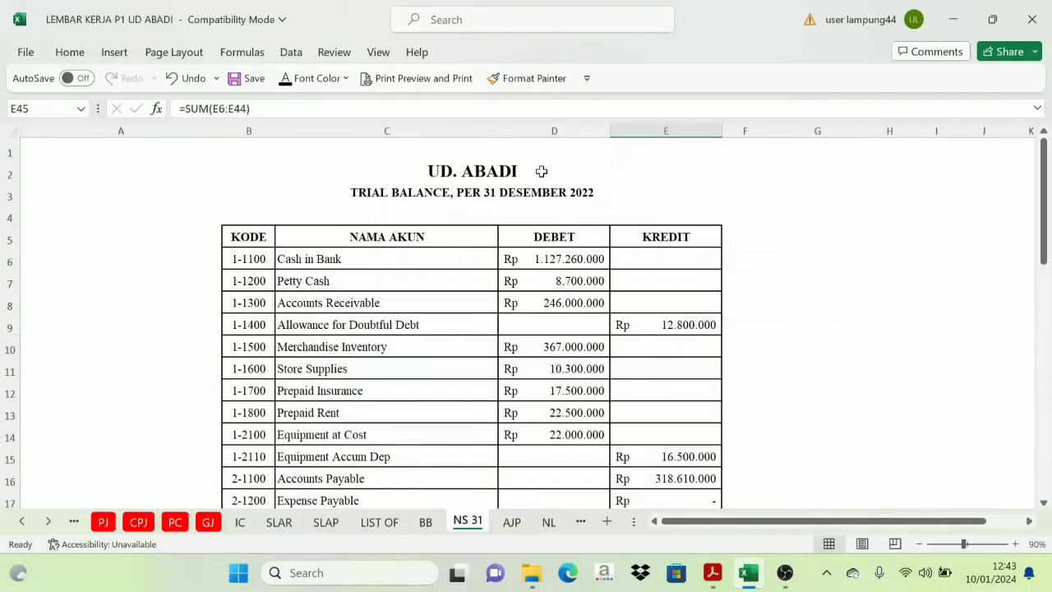
{"action": "left_click", "coordinate": [511, 522]}
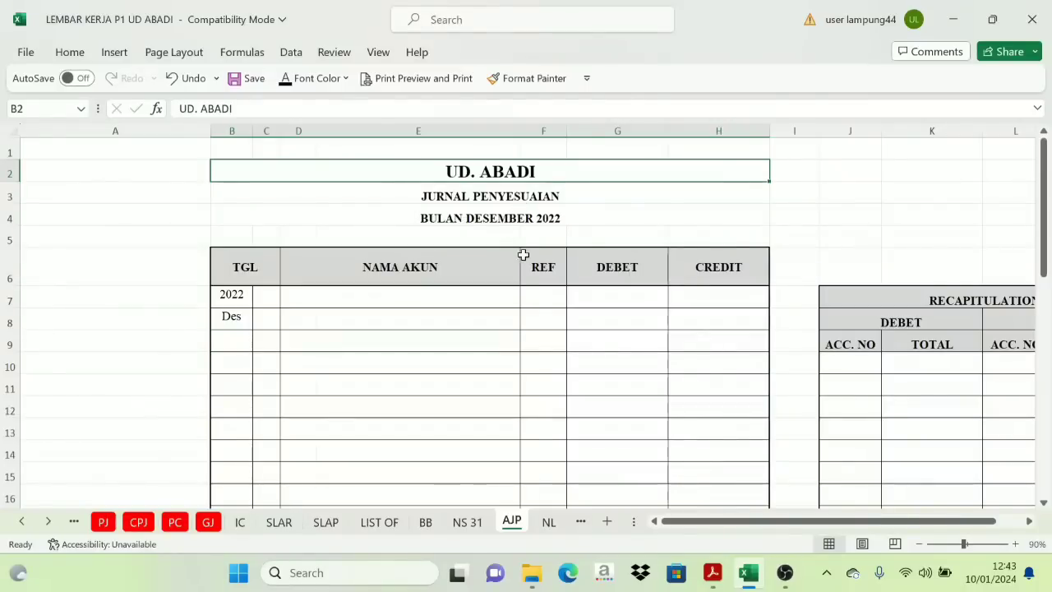
- Switch to the SOAL P1 UD ABADI PDF in Acrobat Reader and read the four year-end adjustment items in memo BM12-1
{"action": "left_click", "coordinate": [713, 574]}
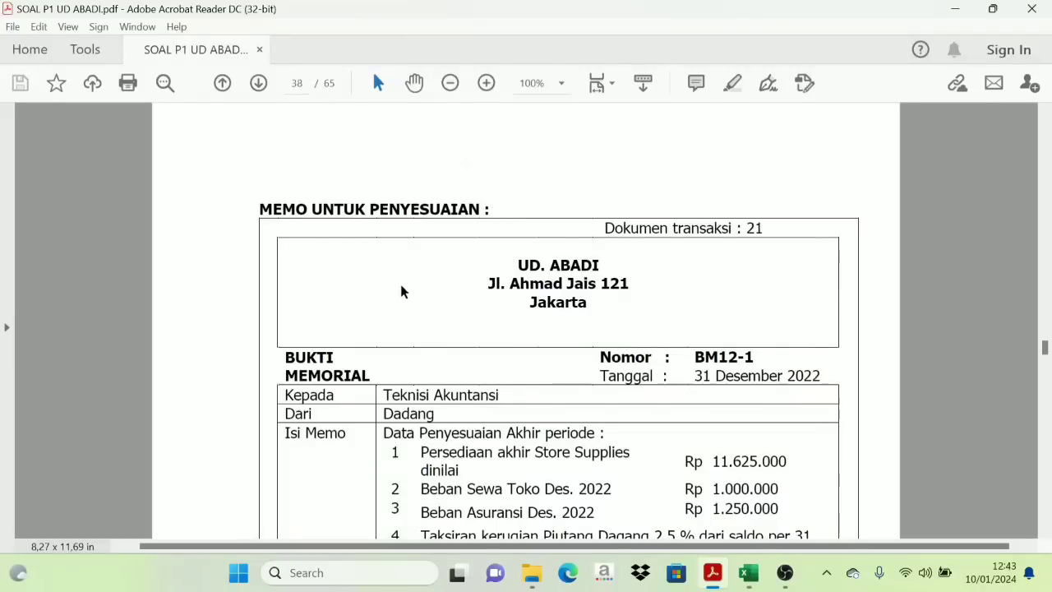
{"action": "scroll", "coordinate": [432, 284], "scroll_direction": "down", "scroll_amount": 1}
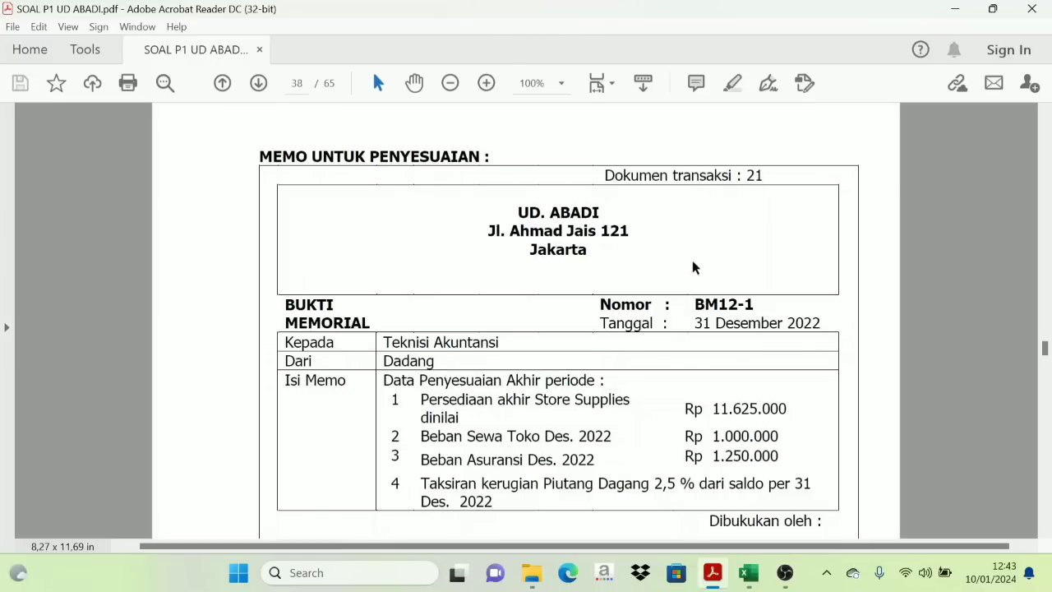
{"action": "scroll", "coordinate": [485, 346], "scroll_direction": "down", "scroll_amount": 1}
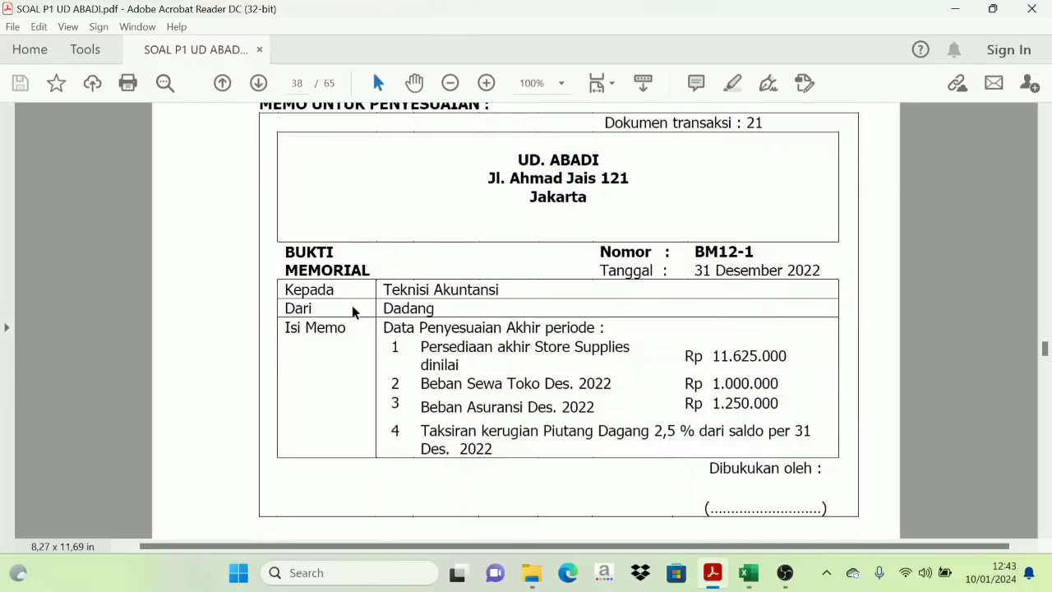
{"action": "scroll", "coordinate": [474, 327], "scroll_direction": "up", "scroll_amount": 2}
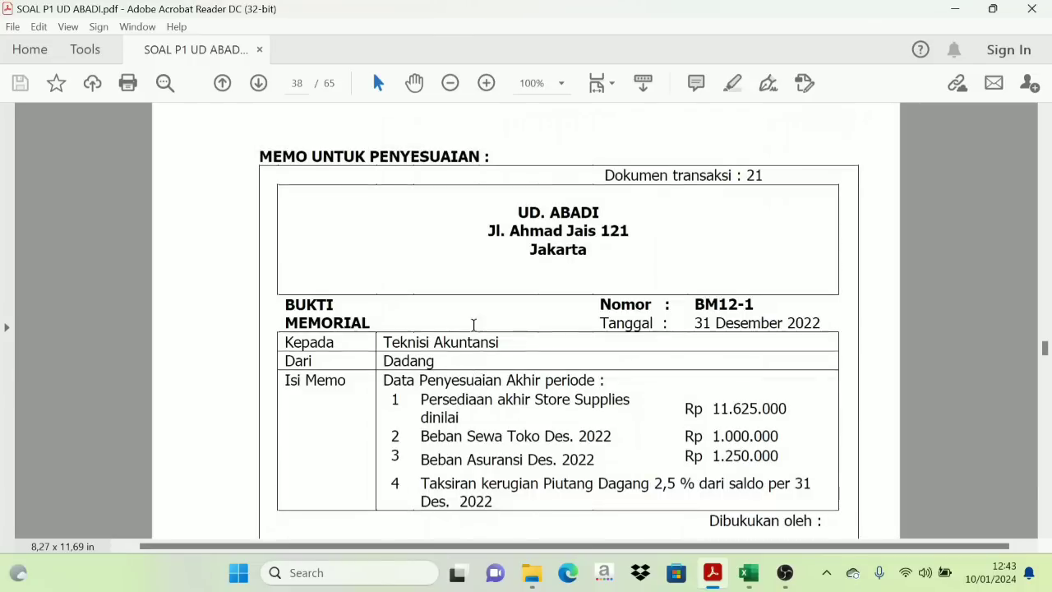
{"action": "scroll", "coordinate": [481, 348], "scroll_direction": "down", "scroll_amount": 2}
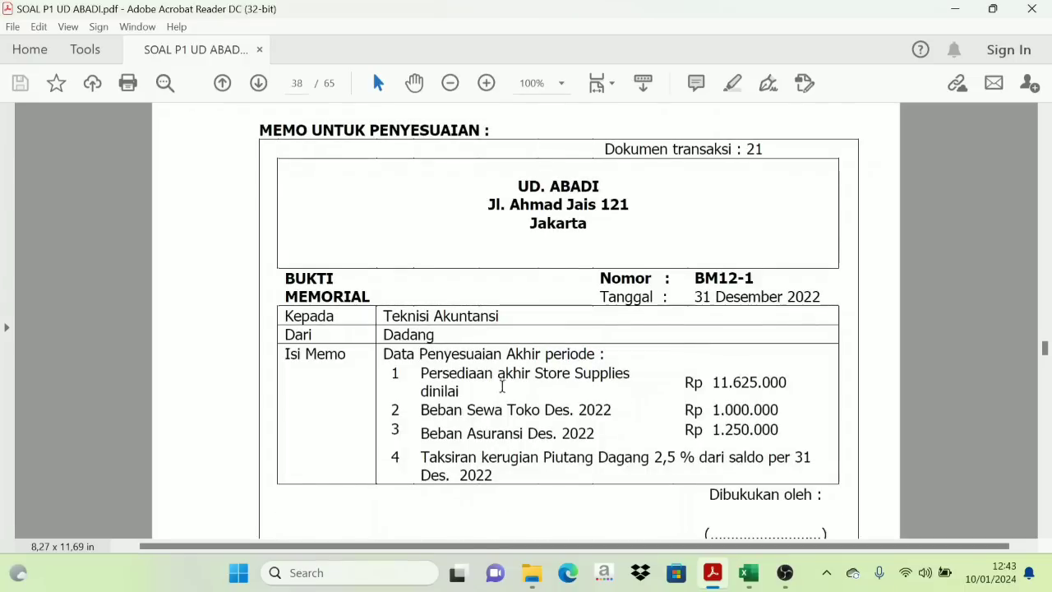
{"action": "scroll", "coordinate": [498, 388], "scroll_direction": "up", "scroll_amount": 1}
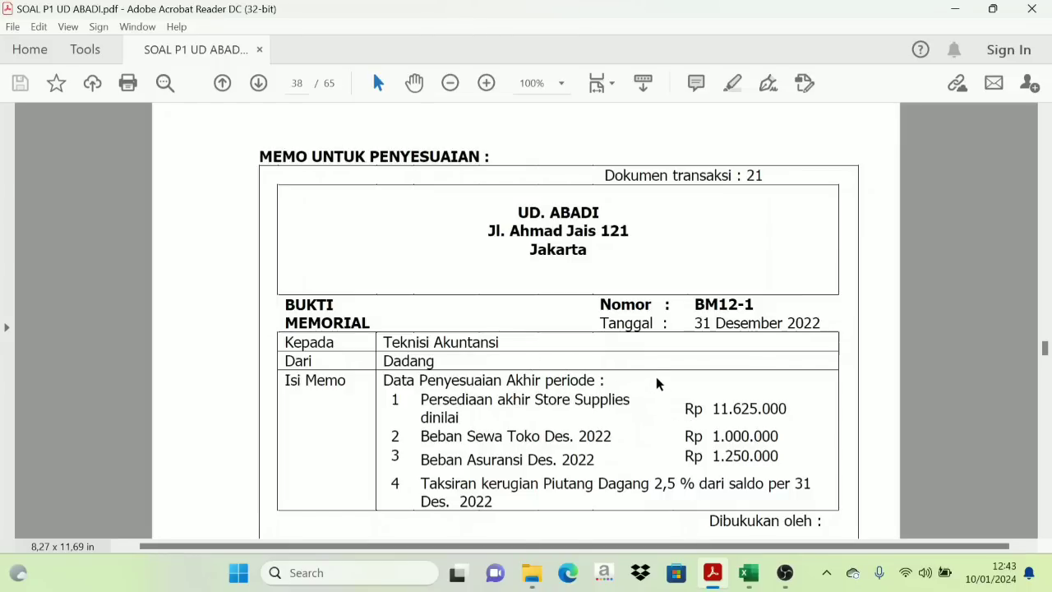
{"action": "scroll", "coordinate": [663, 387], "scroll_direction": "down", "scroll_amount": 2}
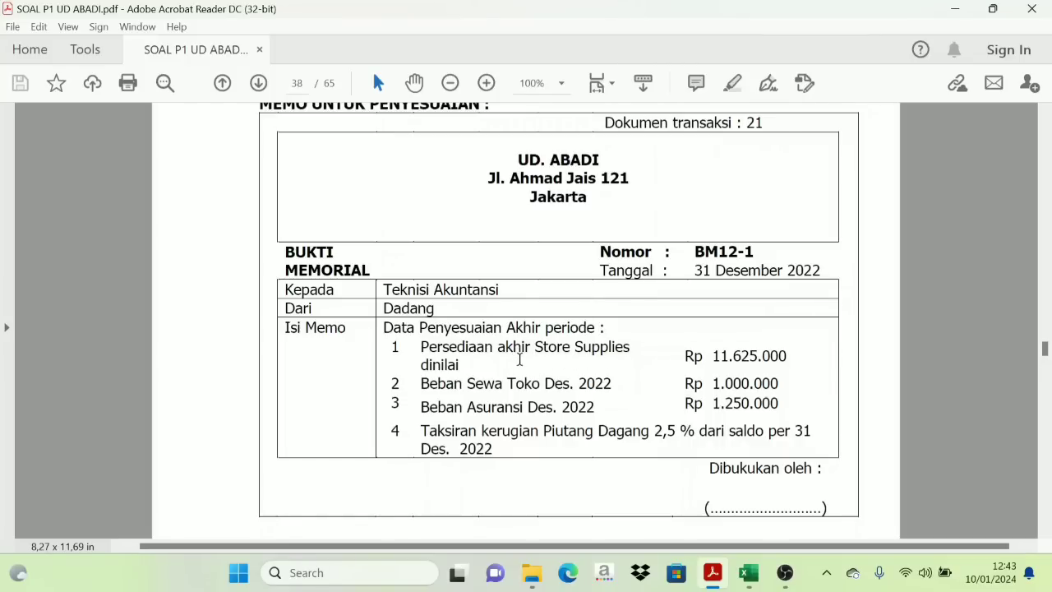
{"action": "scroll", "coordinate": [518, 366], "scroll_direction": "down", "scroll_amount": 2}
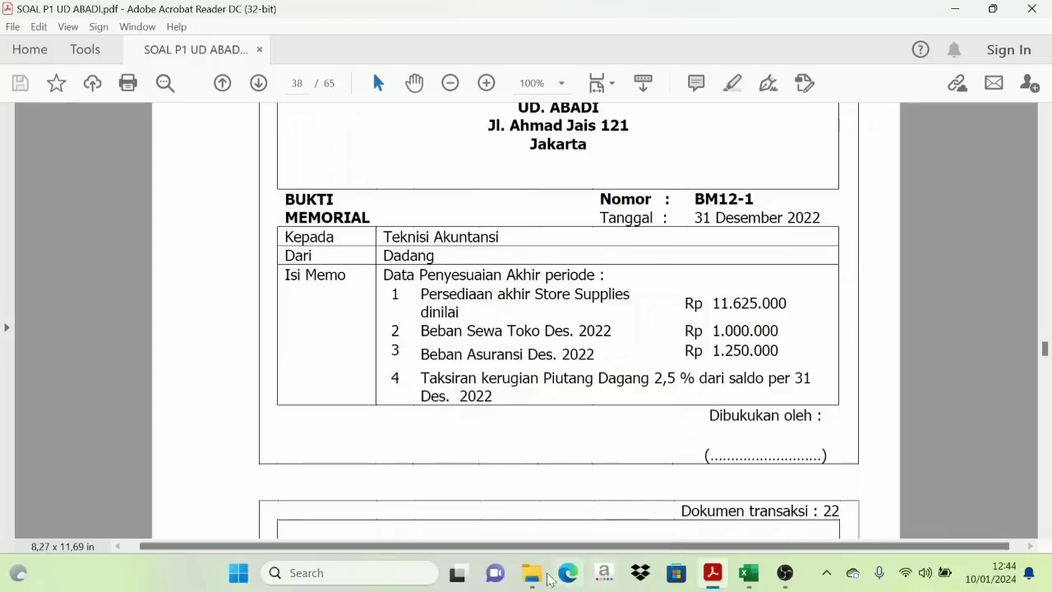
- Switch back to the Excel workbook and locate the Store Supplies account in the NS 31 trial balance
{"action": "mouse_move", "coordinate": [534, 562]}
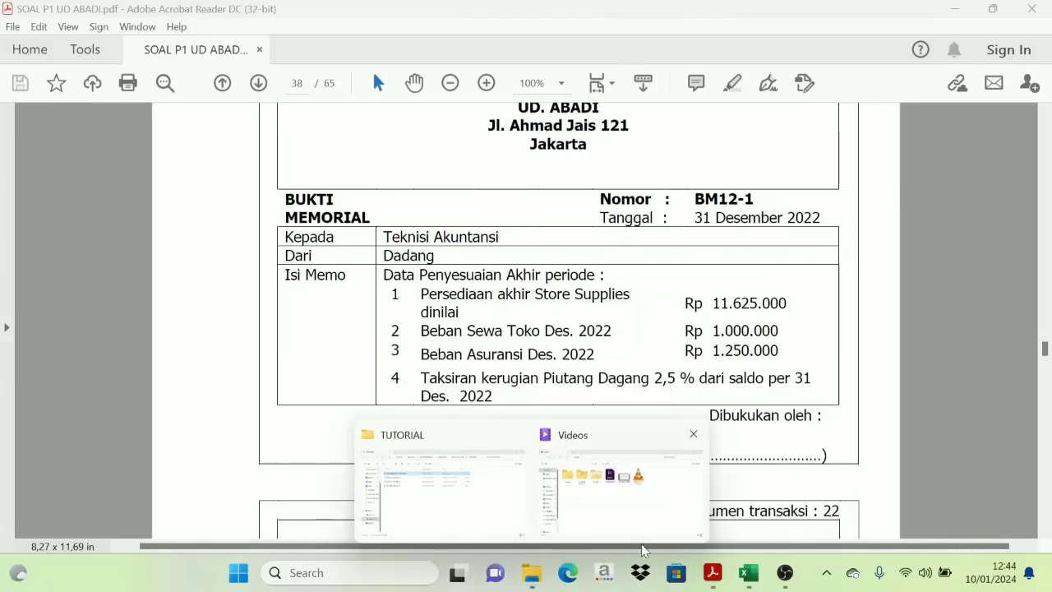
{"action": "left_click", "coordinate": [748, 573]}
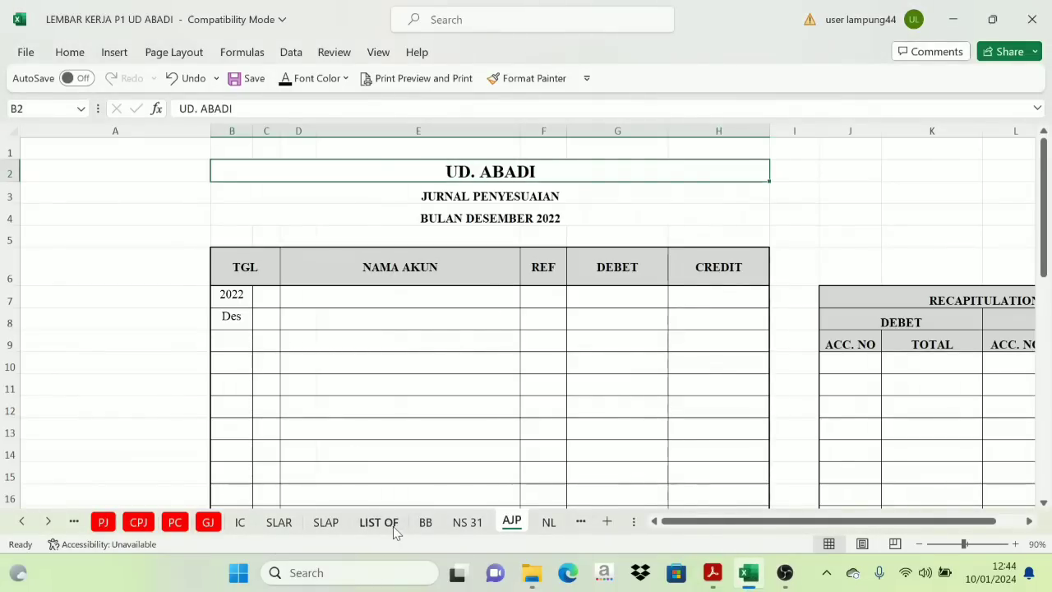
{"action": "left_click", "coordinate": [465, 523]}
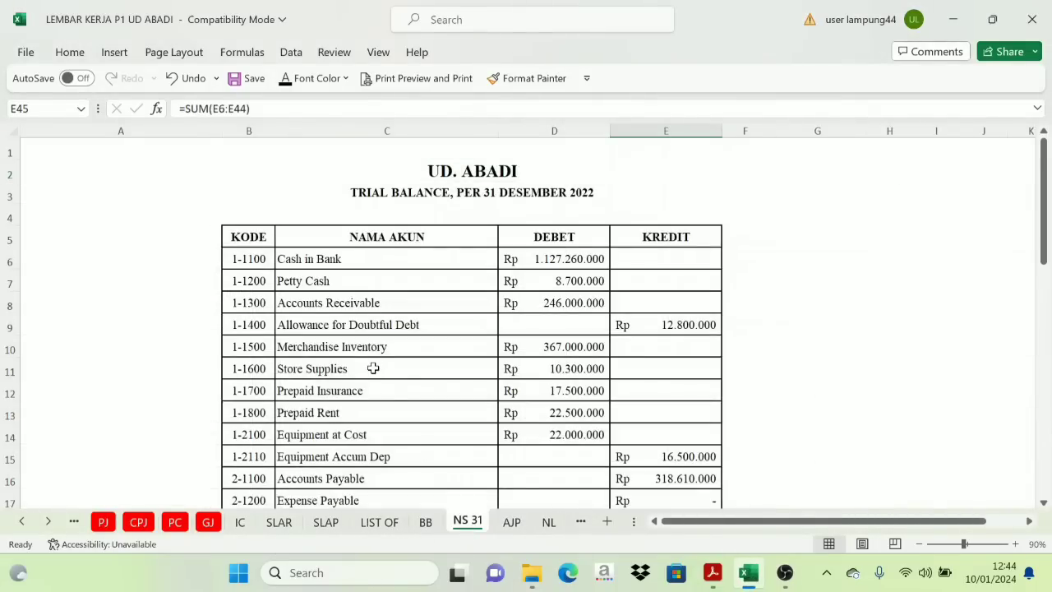
{"action": "left_click", "coordinate": [321, 370]}
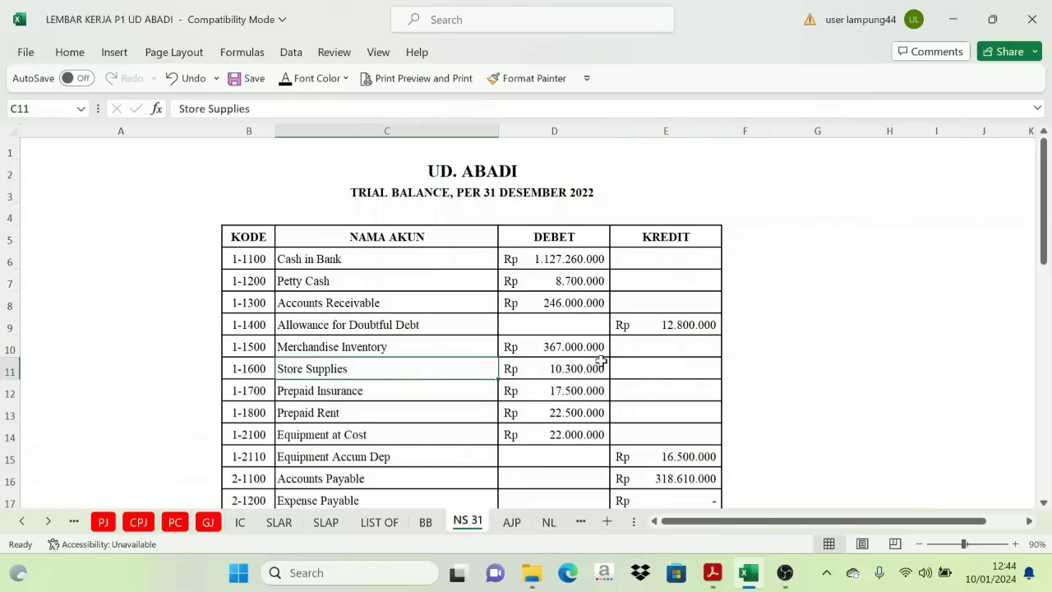
- Tile the workbook and the memo PDF side by side, with the trial balance's account names and debit amounts in view
{"action": "key", "text": "super+Left"}
{"action": "left_click", "coordinate": [690, 259]}
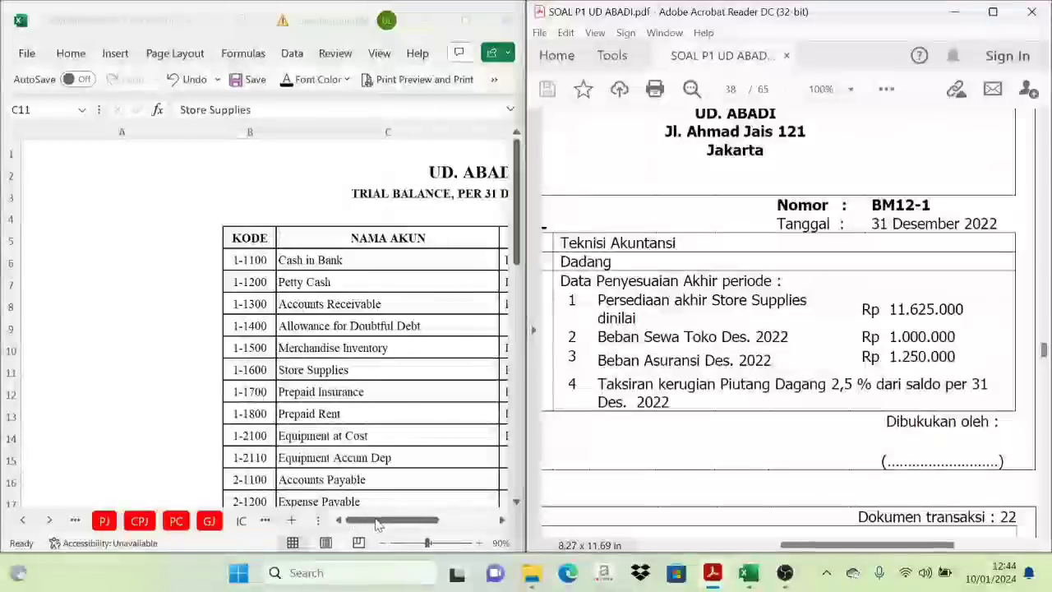
{"action": "left_click_drag", "start_coordinate": [416, 525], "coordinate": [430, 525]}
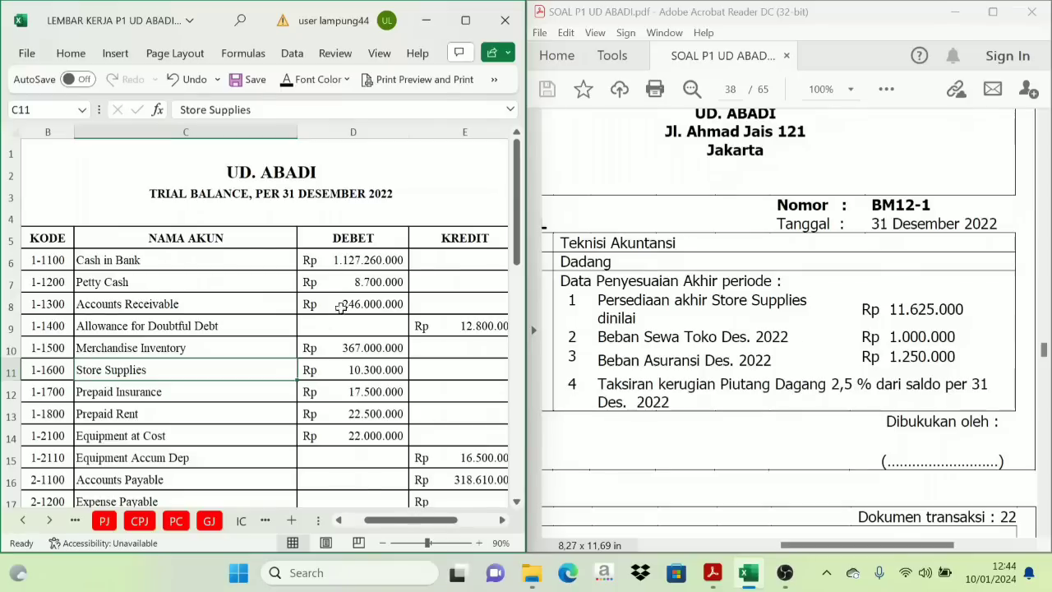
{"action": "left_click", "coordinate": [458, 328]}
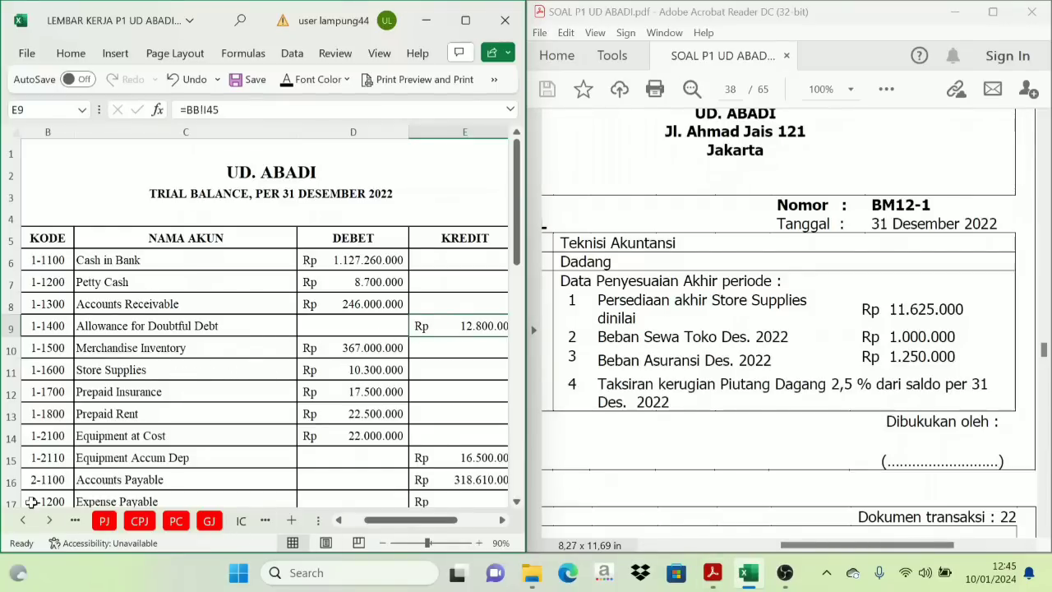
- On the AJP sheet, set the font of the date 31 and the Store Supplies and Store Supplies Expense account names to black
{"action": "left_click", "coordinate": [50, 521]}
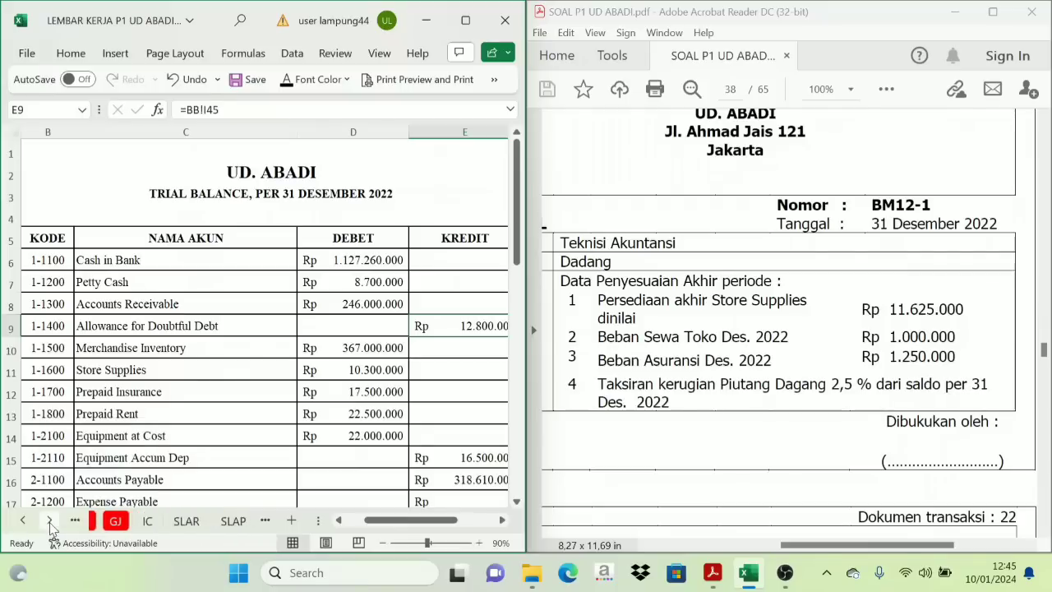
{"action": "left_click", "coordinate": [49, 521]}
{"action": "left_click", "coordinate": [49, 521]}
{"action": "left_click", "coordinate": [49, 521]}
{"action": "left_click", "coordinate": [191, 521]}
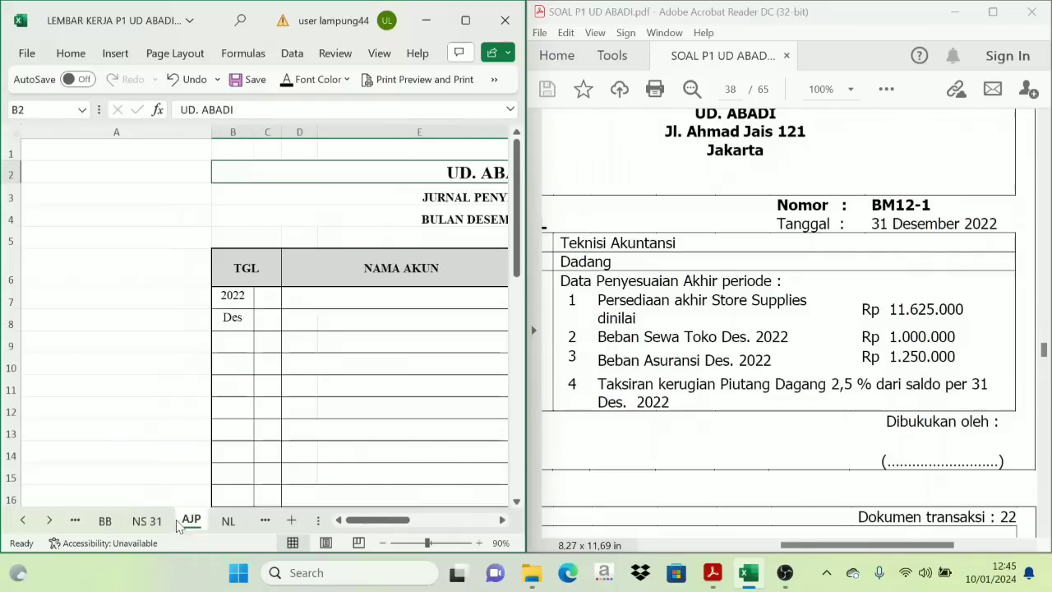
{"action": "left_click", "coordinate": [269, 297]}
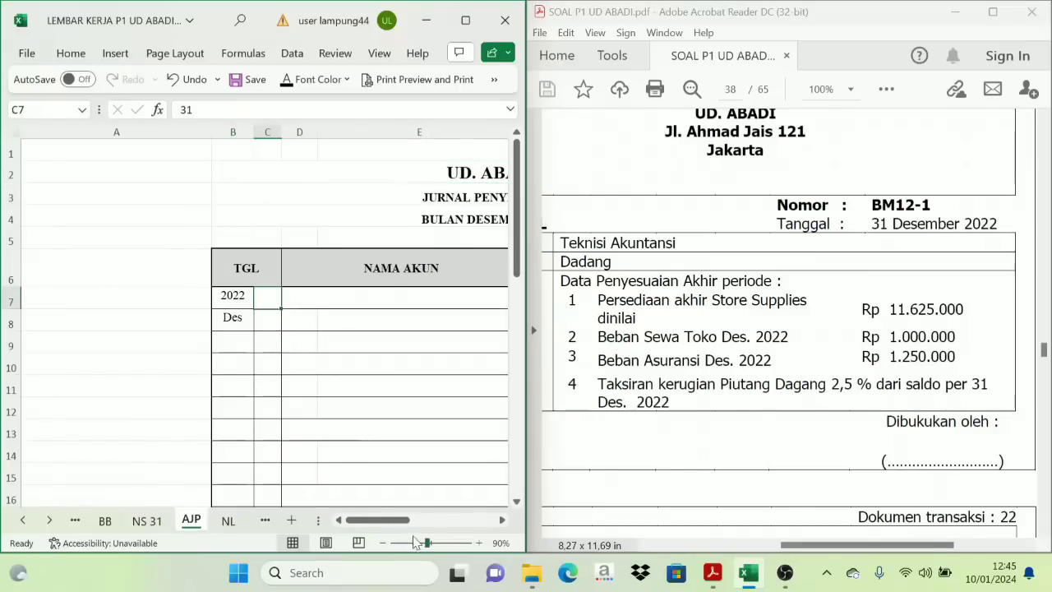
{"action": "left_click_drag", "start_coordinate": [385, 520], "coordinate": [399, 498]}
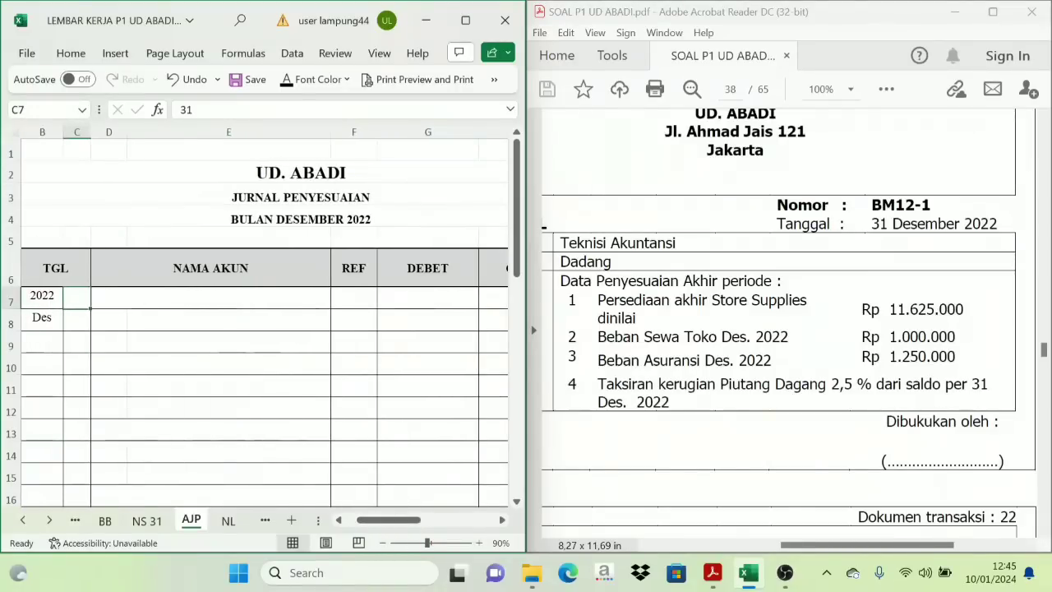
{"action": "left_click_drag", "start_coordinate": [102, 301], "coordinate": [179, 309]}
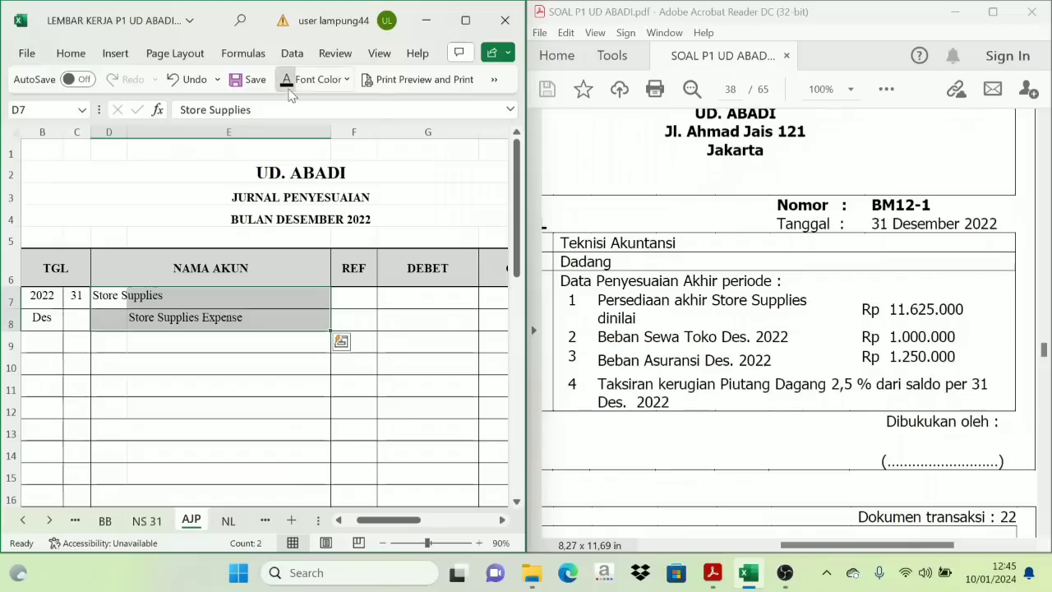
{"action": "left_click", "coordinate": [171, 362]}
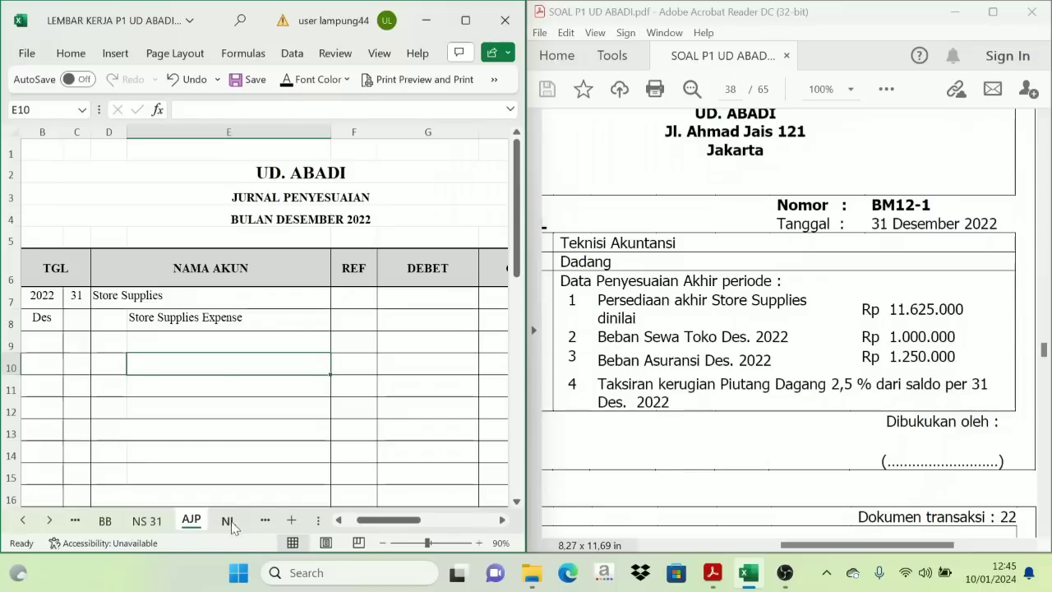
- Compare the Store Supplies balance in the NS 31 trial balance with the ending supplies value in the memo
{"action": "left_click", "coordinate": [148, 521]}
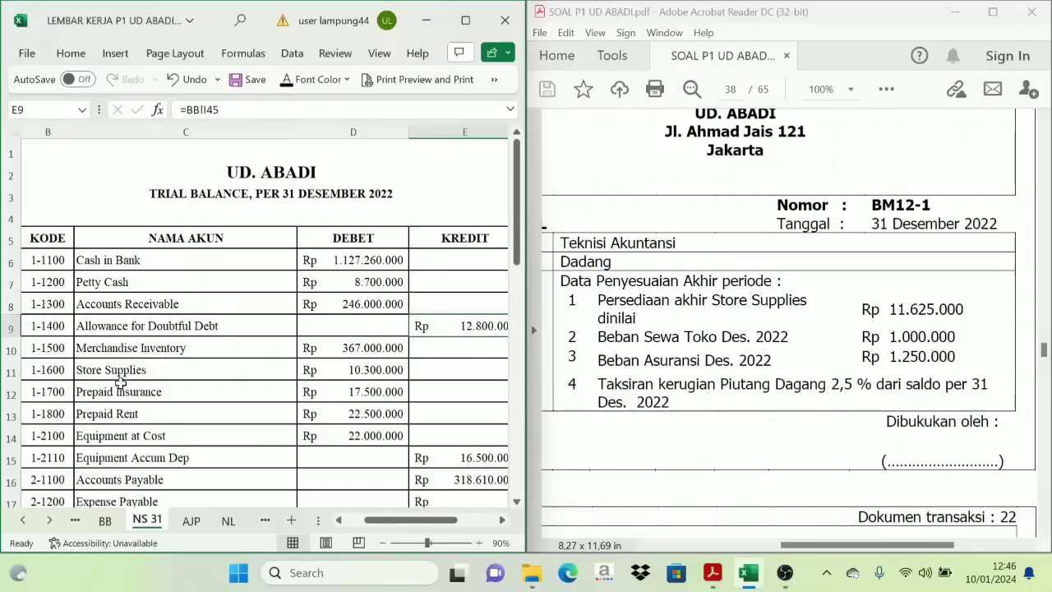
{"action": "left_click", "coordinate": [366, 365]}
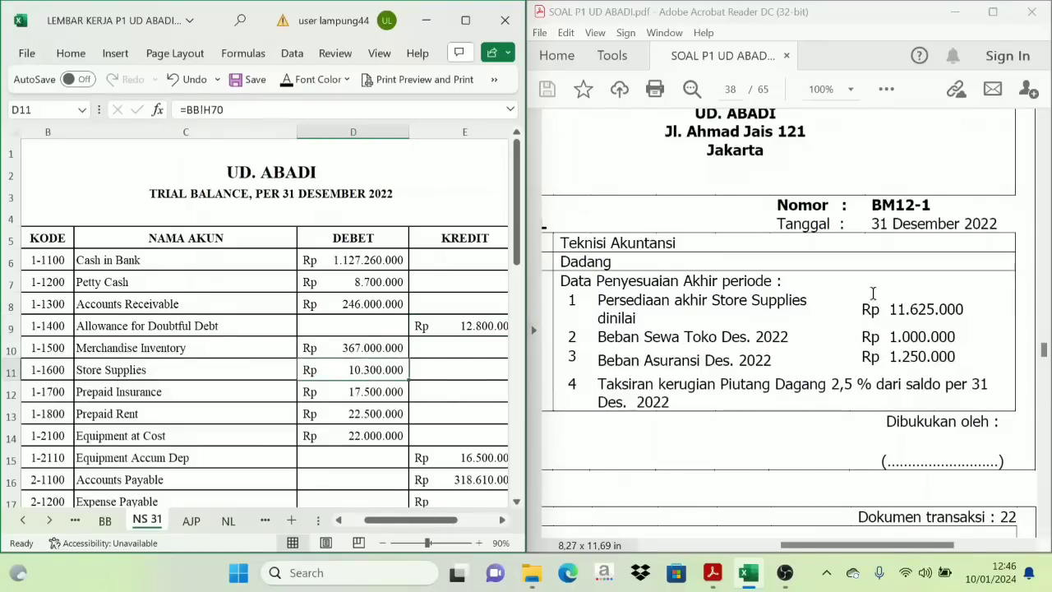
{"action": "left_click", "coordinate": [928, 298]}
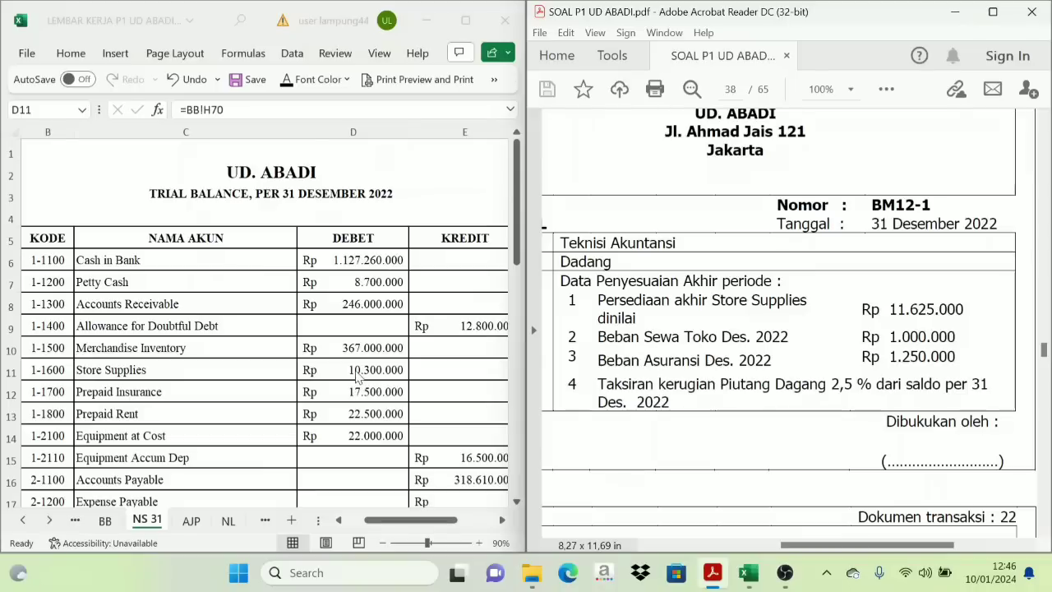
{"action": "left_click", "coordinate": [360, 372]}
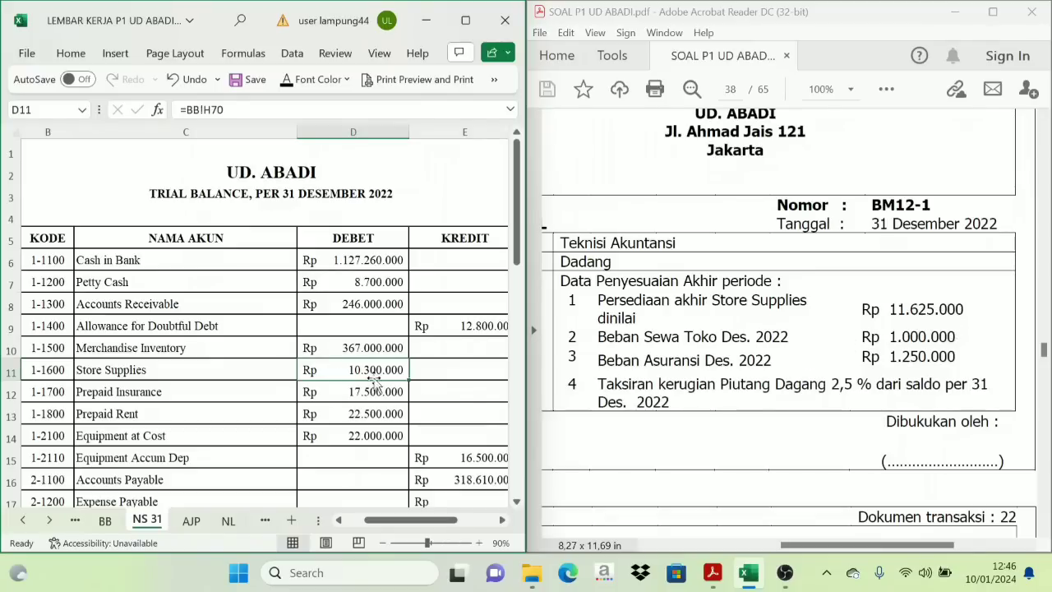
- On the AJP sheet, set the font of the Store Supplies entry's debit and credit amounts in G7:H8 to black
{"action": "left_click", "coordinate": [191, 521]}
{"action": "left_click_drag", "start_coordinate": [382, 303], "coordinate": [484, 316]}
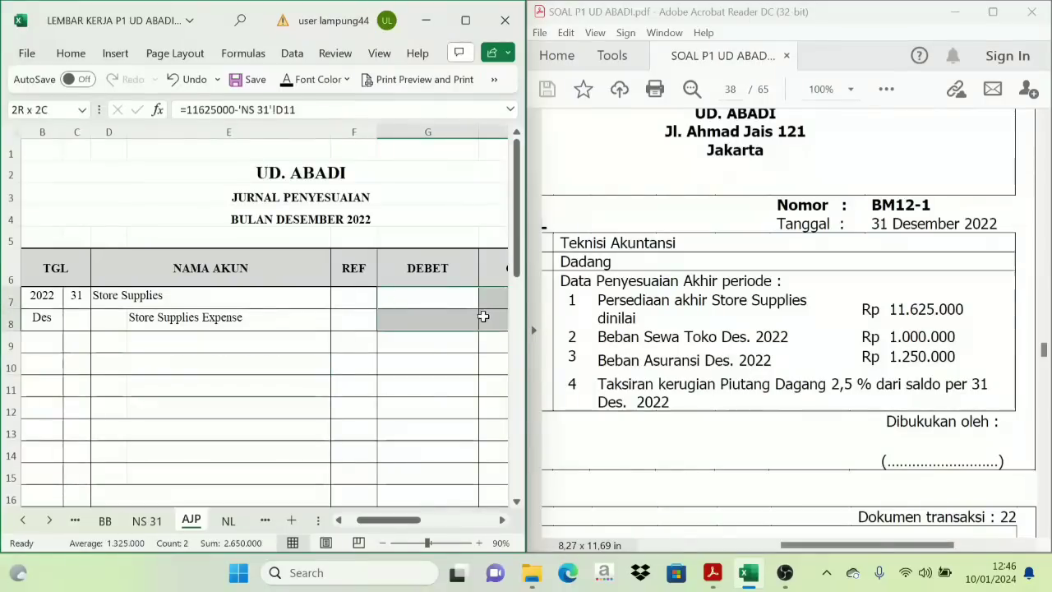
{"action": "left_click", "coordinate": [289, 83]}
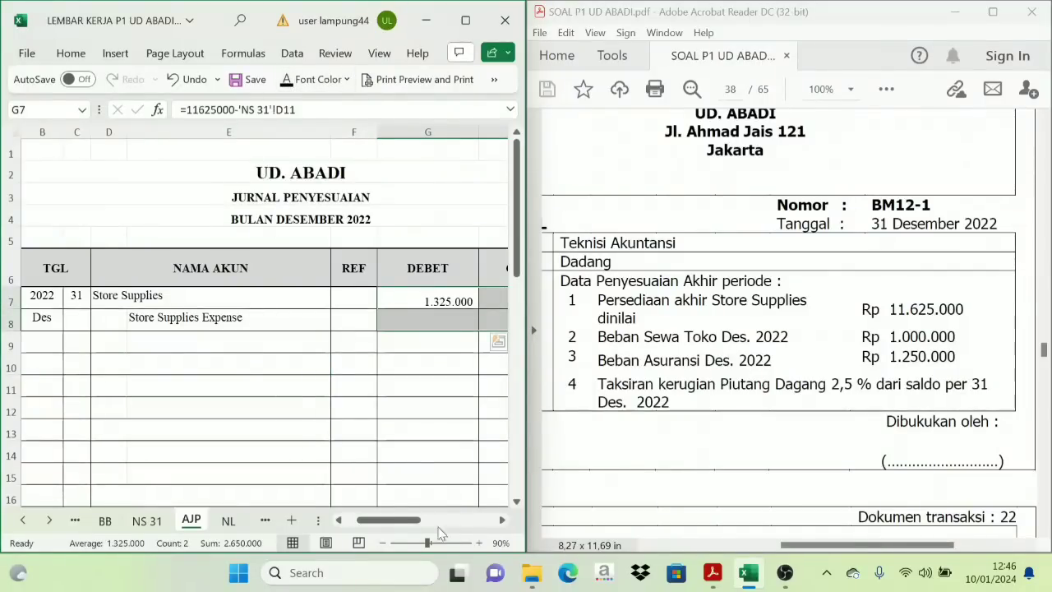
{"action": "left_click", "coordinate": [502, 519]}
{"action": "left_click", "coordinate": [469, 406]}
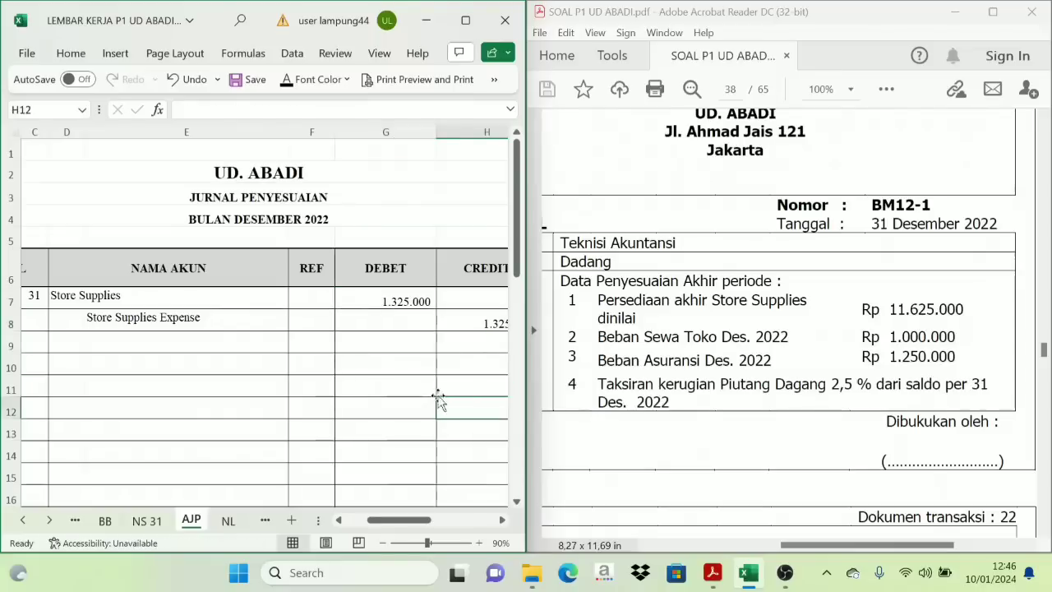
{"action": "left_click", "coordinate": [501, 519]}
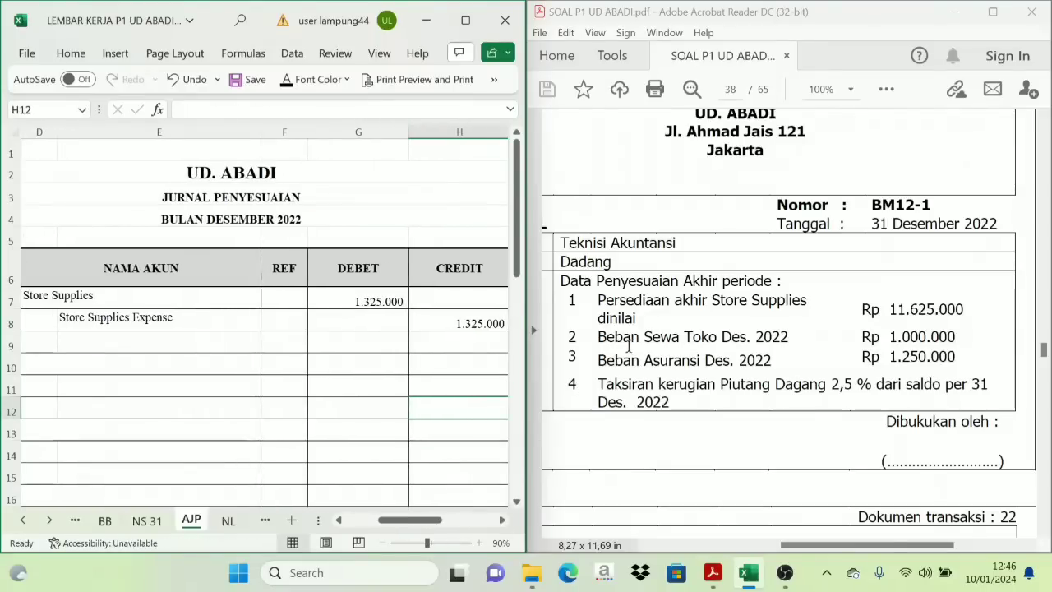
- Set the font of the REF account codes for Store Supplies and Store Supplies Expense in F7:F8 to black
{"action": "left_click", "coordinate": [284, 300]}
{"action": "key", "text": "ctrl+v"}
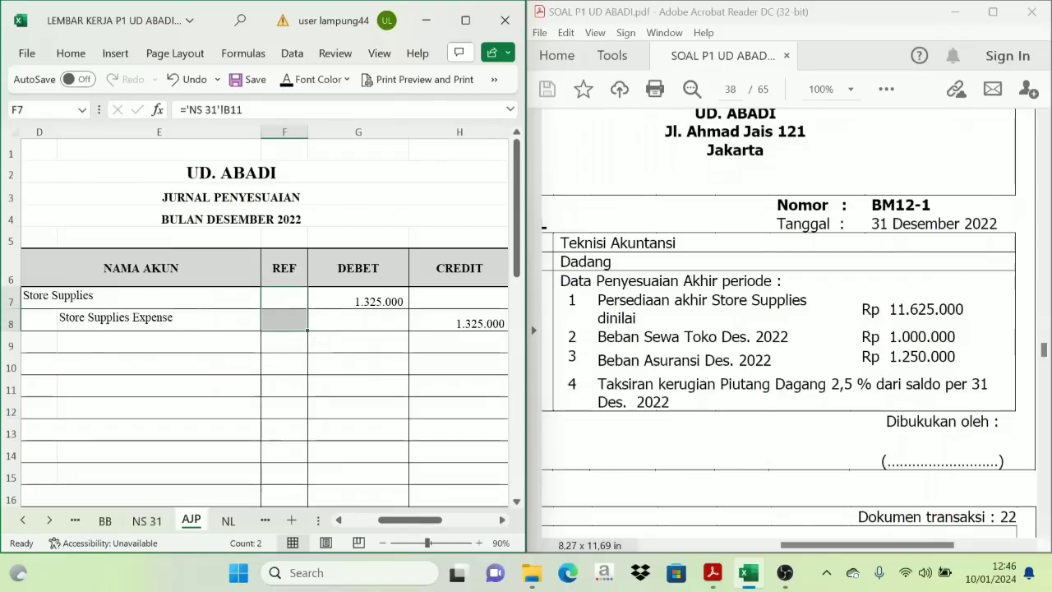
{"action": "left_click", "coordinate": [399, 322]}
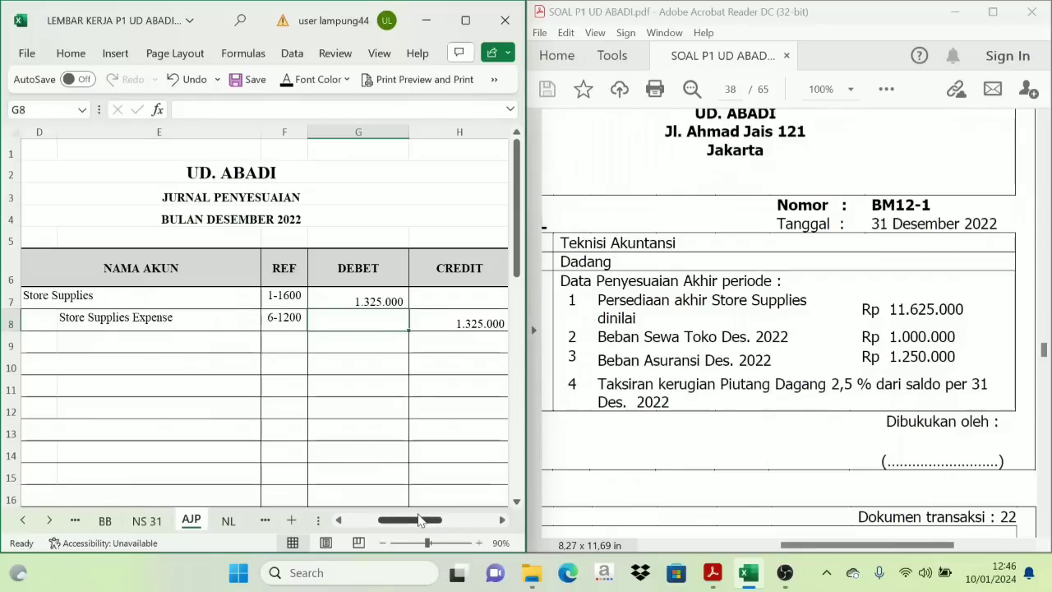
- On the AJP sheet, set the font of the Rent Expense and Prepaid Rent account names in D10:E11 to black
{"action": "left_click_drag", "start_coordinate": [418, 519], "coordinate": [392, 526]}
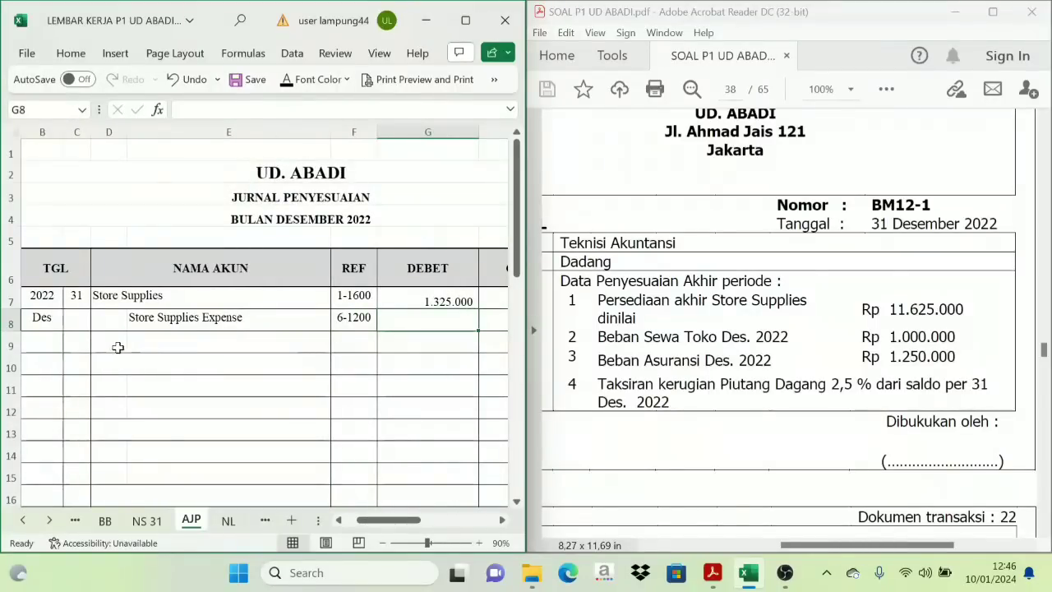
{"action": "left_click", "coordinate": [77, 364]}
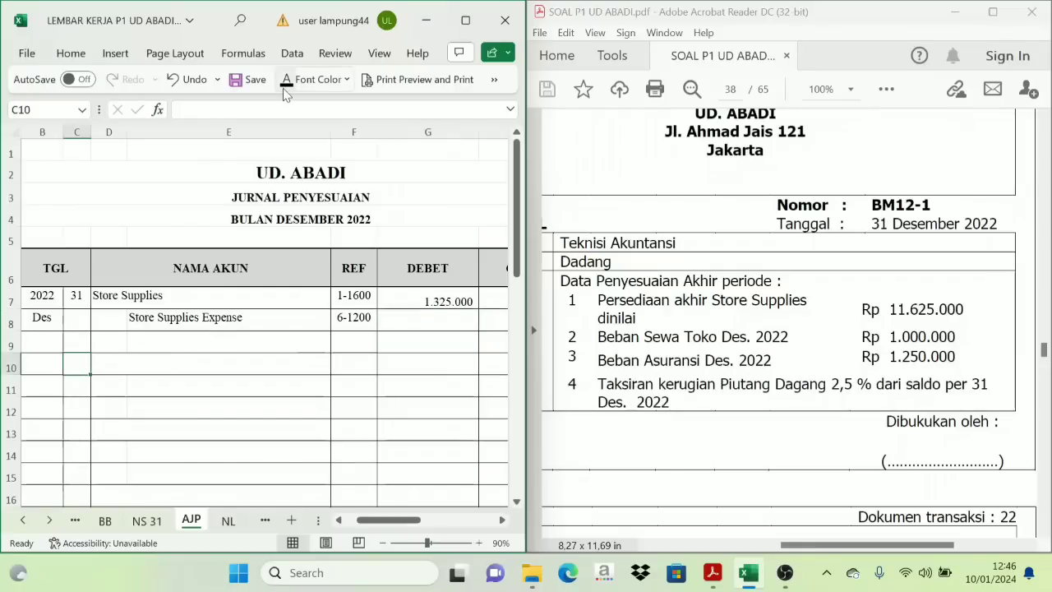
{"action": "left_click_drag", "start_coordinate": [99, 362], "coordinate": [162, 380]}
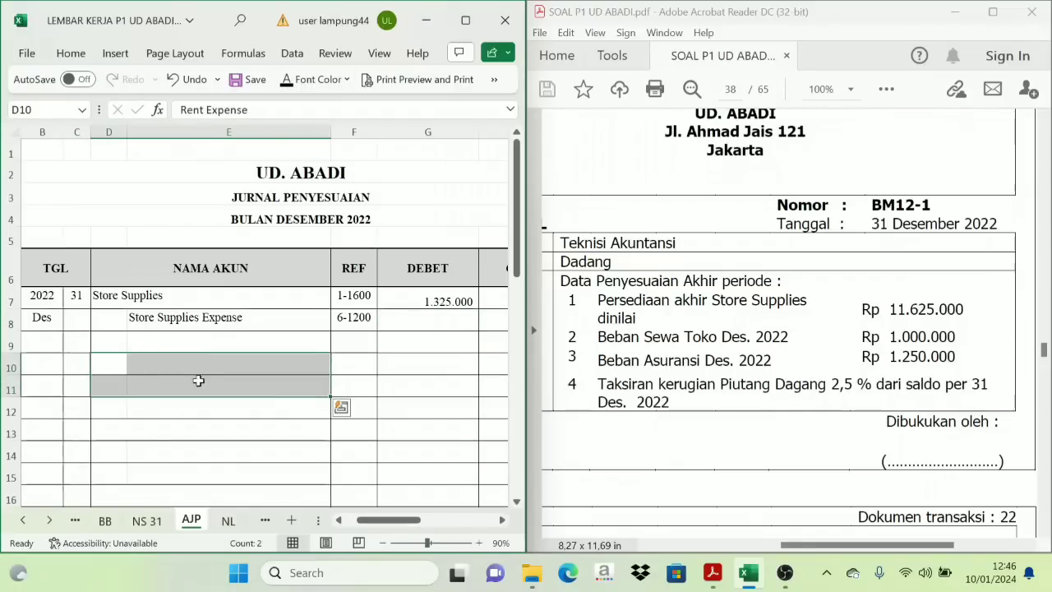
{"action": "left_click", "coordinate": [289, 79]}
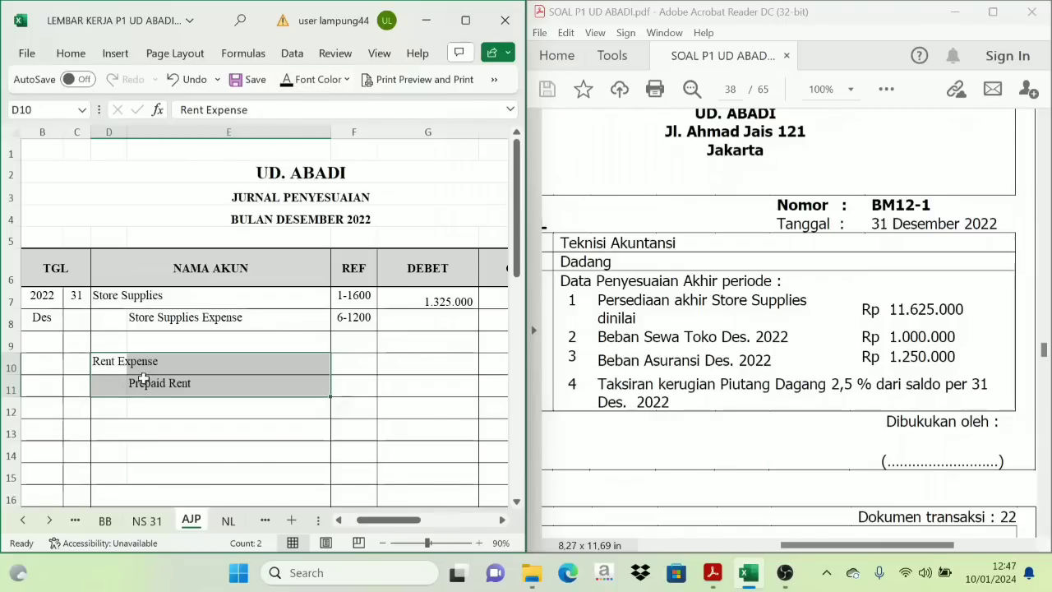
- Set the font of the rent entry's REF codes in F10:F11 and its debit and credit amounts in G10:H11 to black
{"action": "left_click_drag", "start_coordinate": [345, 363], "coordinate": [357, 383]}
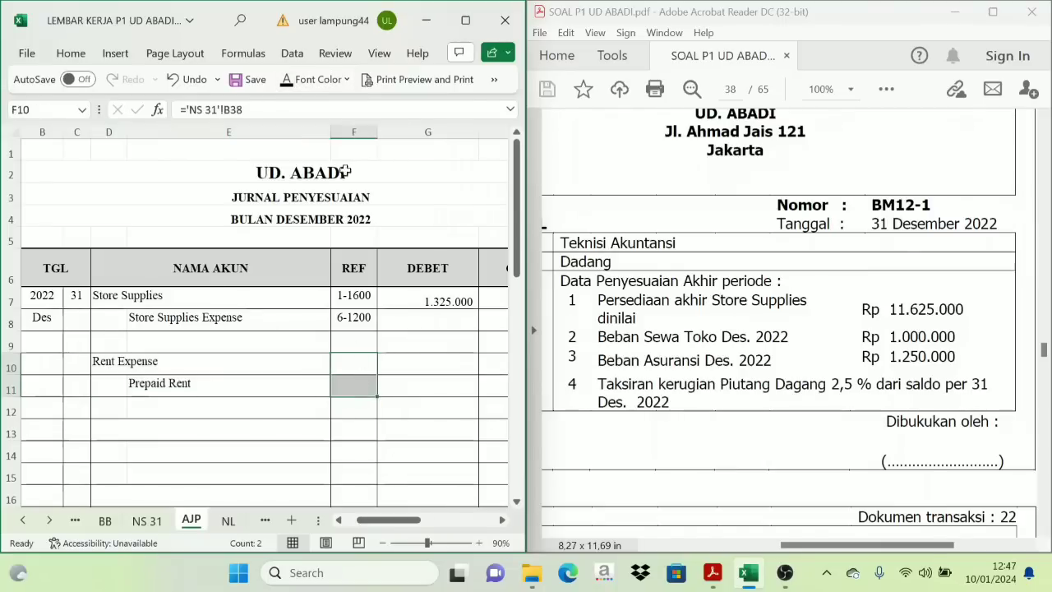
{"action": "left_click", "coordinate": [286, 85]}
{"action": "left_click_drag", "start_coordinate": [423, 366], "coordinate": [481, 380]}
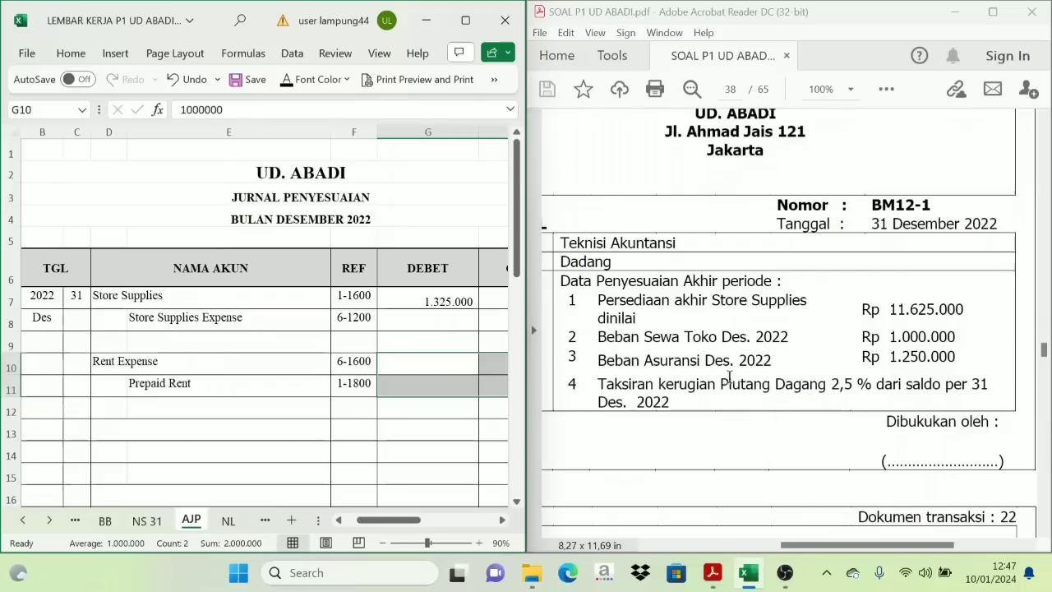
{"action": "left_click", "coordinate": [287, 85]}
{"action": "mouse_move", "coordinate": [407, 524]}
{"action": "left_mouse_down"}
{"action": "mouse_move", "coordinate": [448, 525]}
{"action": "mouse_move", "coordinate": [426, 525]}
{"action": "left_mouse_up"}
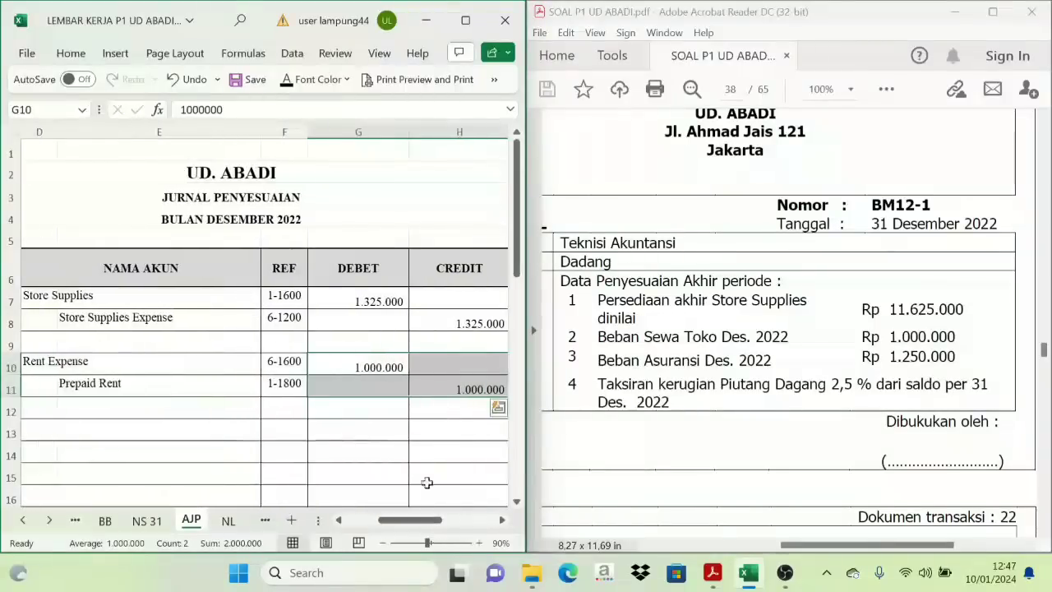
- Set the font of the Insurance Expense and Prepaid Insurance account names in D13:E14 to black
{"action": "left_click", "coordinate": [415, 453]}
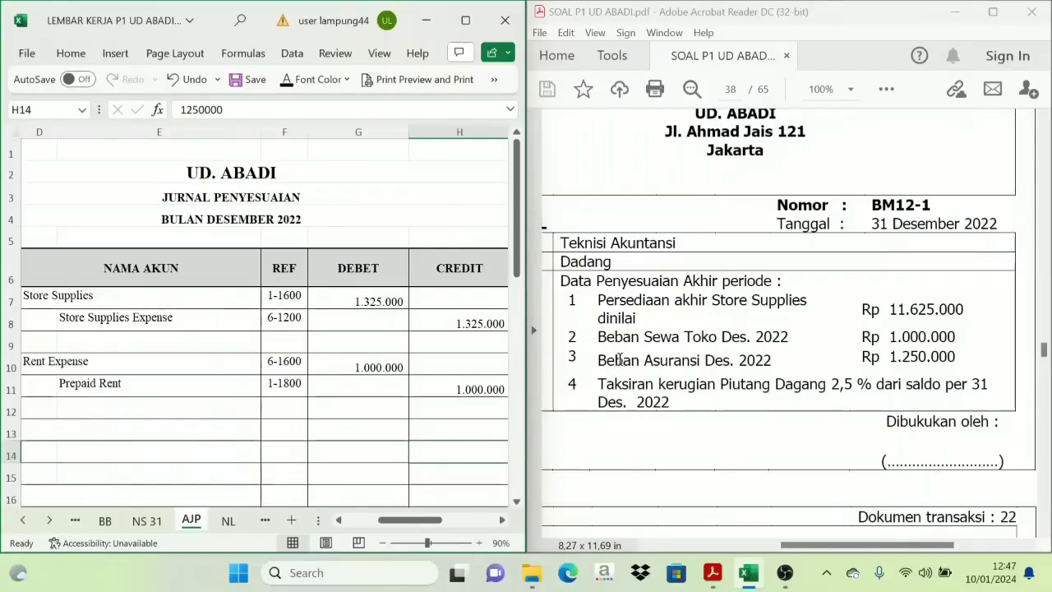
{"action": "left_click_drag", "start_coordinate": [421, 525], "coordinate": [402, 534]}
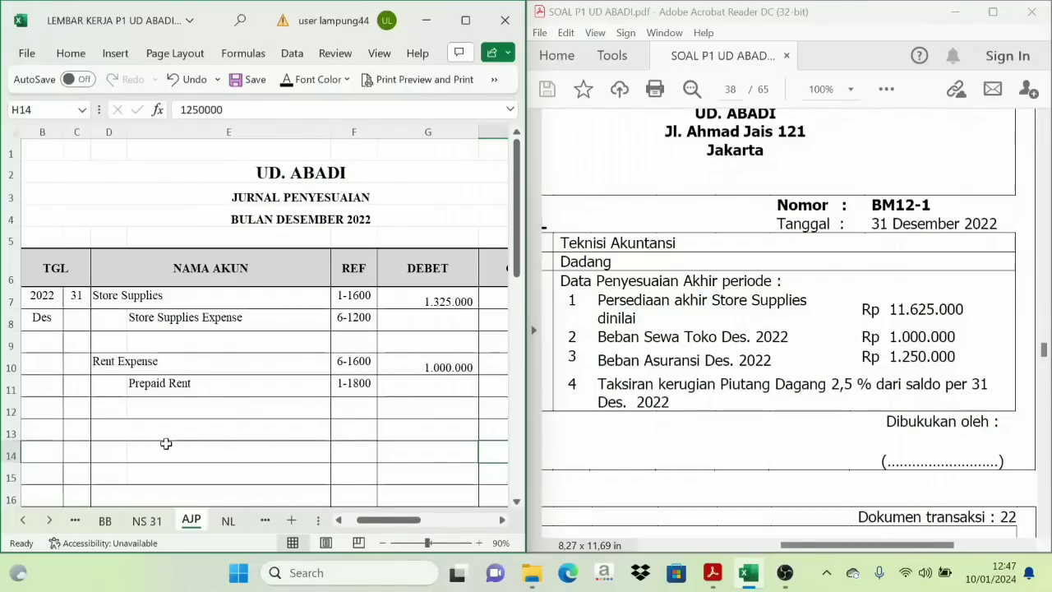
{"action": "left_click_drag", "start_coordinate": [100, 429], "coordinate": [167, 438]}
{"action": "left_click", "coordinate": [290, 86]}
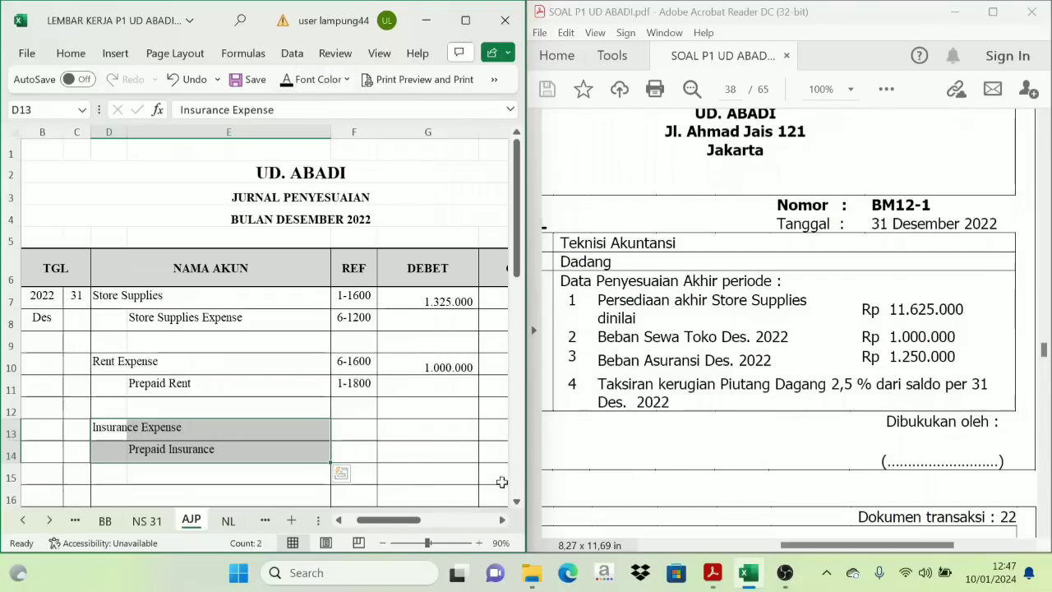
- Set the font of the insurance entry's REF codes in F13:F14 and its debit and credit amounts in G13:H14 to black
{"action": "left_click", "coordinate": [503, 520]}
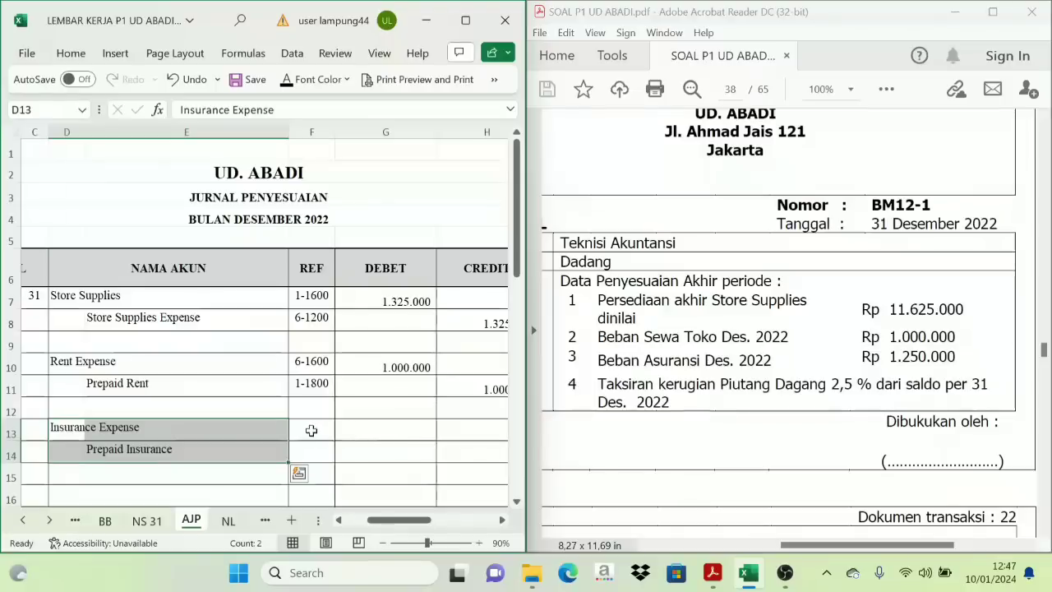
{"action": "left_click_drag", "start_coordinate": [312, 429], "coordinate": [314, 443]}
{"action": "left_click", "coordinate": [287, 83]}
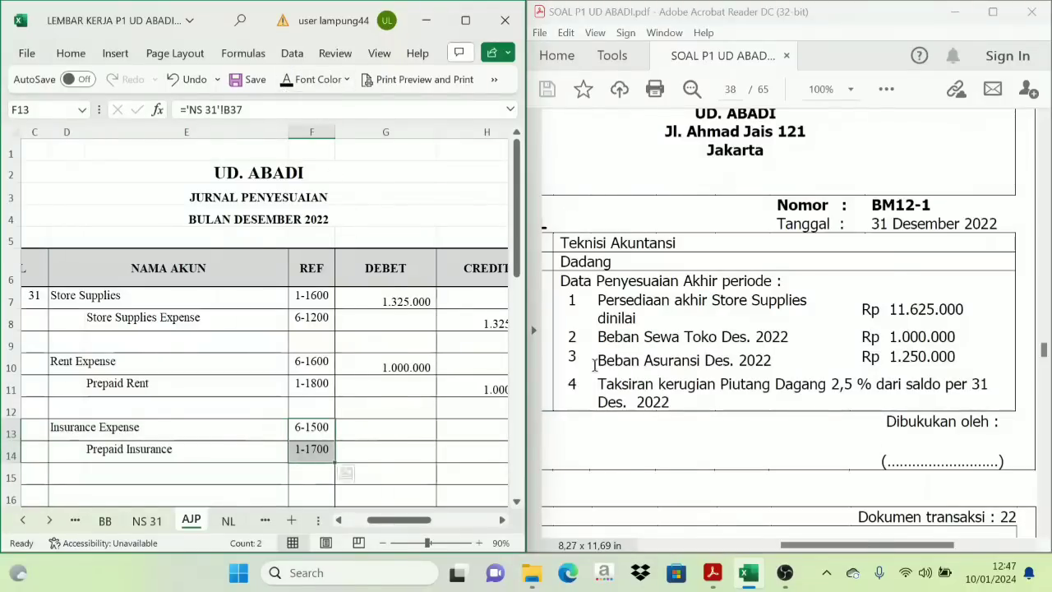
{"action": "left_click_drag", "start_coordinate": [383, 429], "coordinate": [454, 448]}
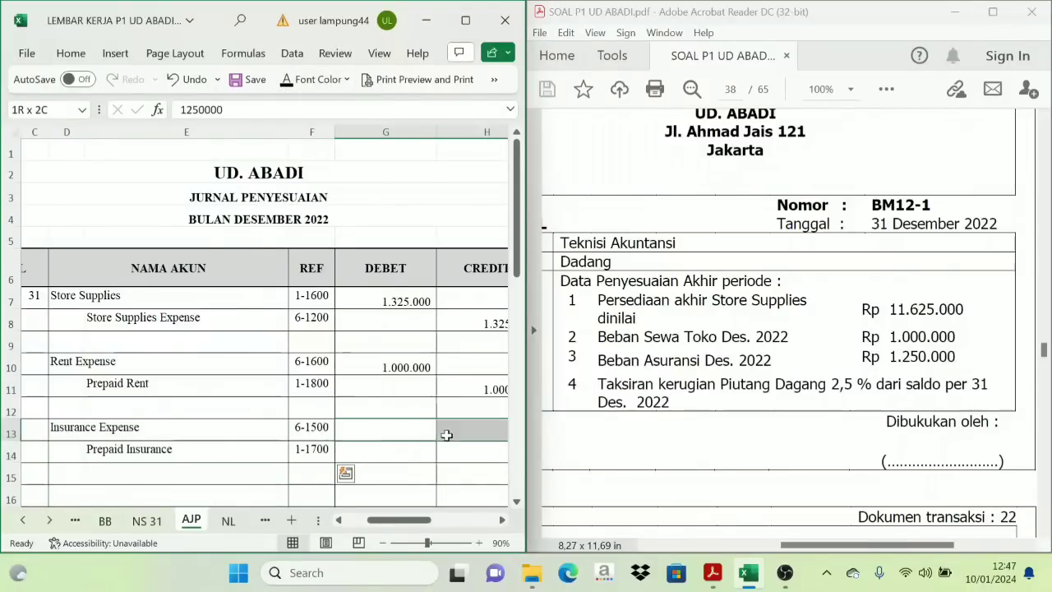
{"action": "left_click", "coordinate": [286, 79]}
{"action": "mouse_move", "coordinate": [411, 523]}
{"action": "left_mouse_down"}
{"action": "mouse_move", "coordinate": [438, 526]}
{"action": "mouse_move", "coordinate": [410, 528]}
{"action": "left_mouse_up"}
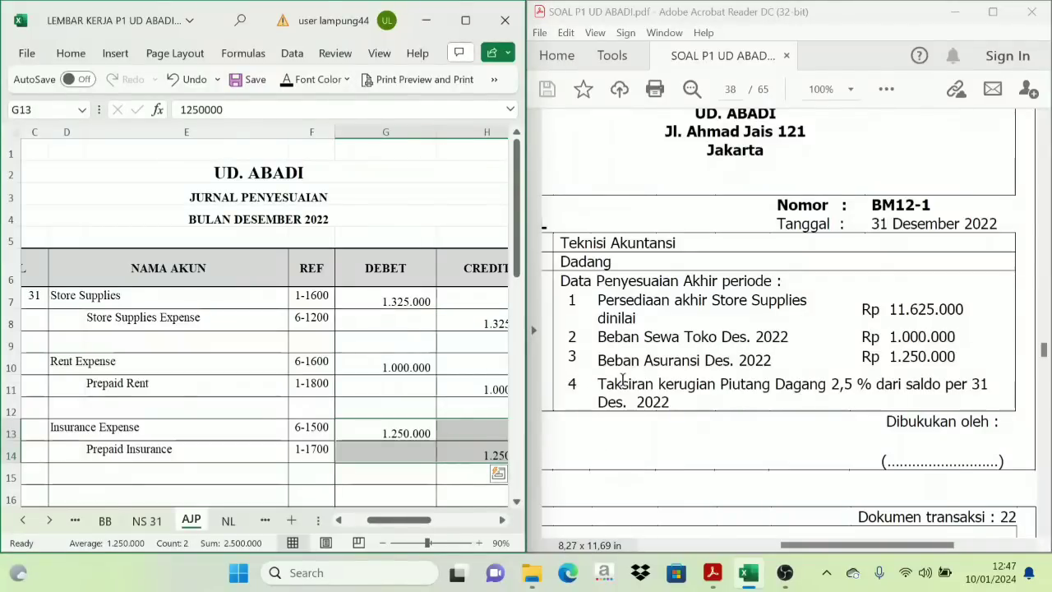
- Check the memo's 2,5 % receivables loss estimate and look up the Accounts Receivable balance in the NS 31 trial balance
{"action": "left_click_drag", "start_coordinate": [394, 524], "coordinate": [383, 524]}
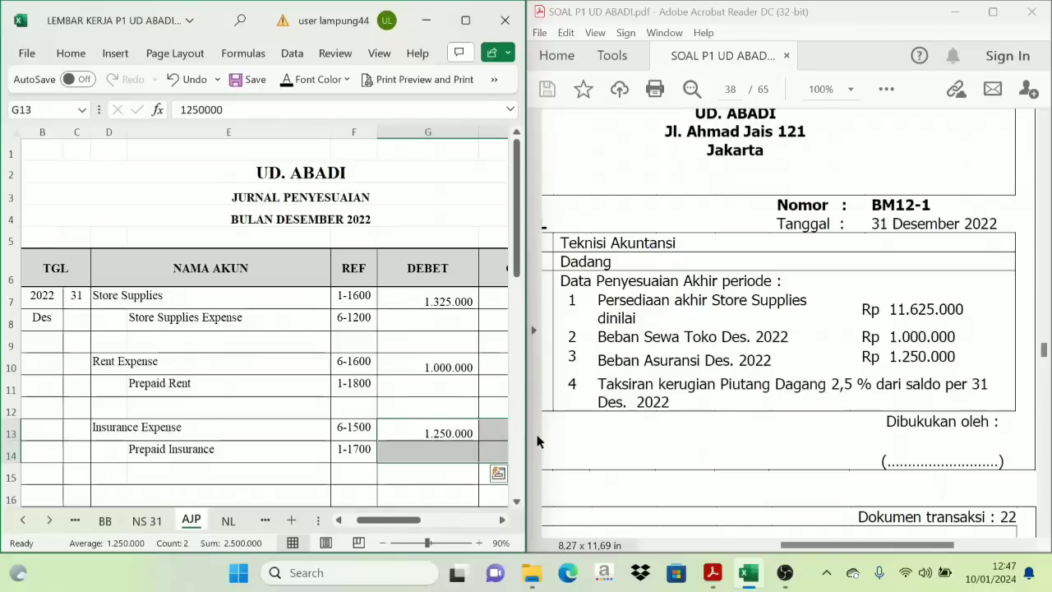
{"action": "scroll", "coordinate": [384, 426], "scroll_direction": "down", "scroll_amount": 1}
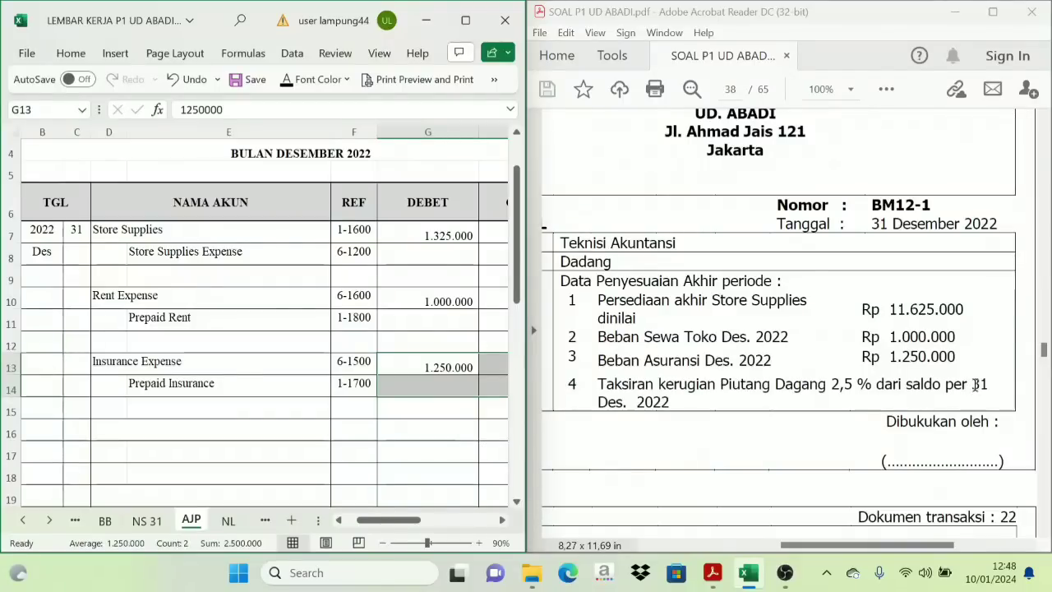
{"action": "left_click", "coordinate": [674, 395]}
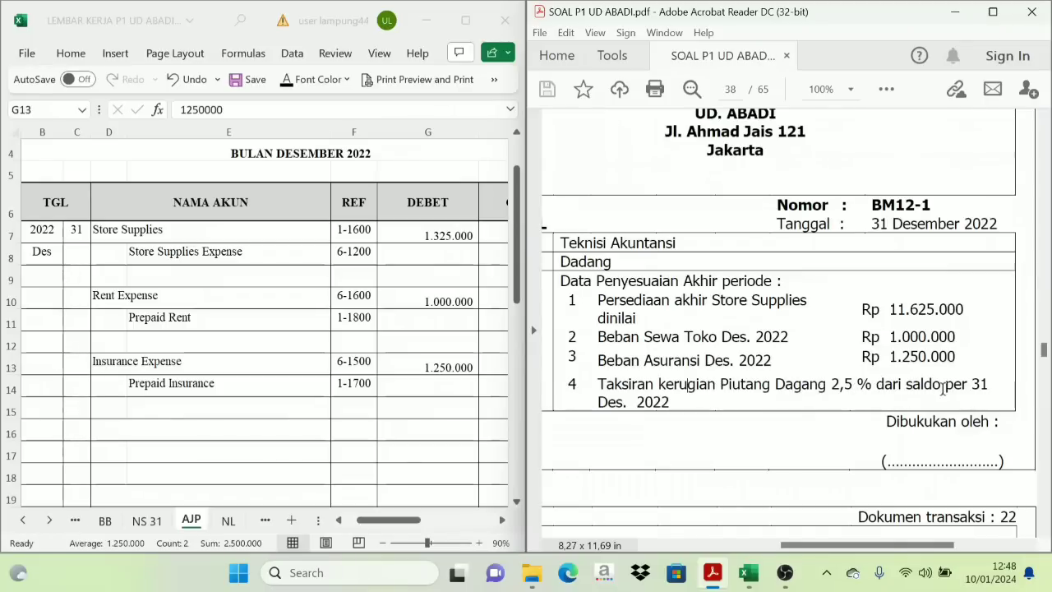
{"action": "left_click", "coordinate": [176, 526]}
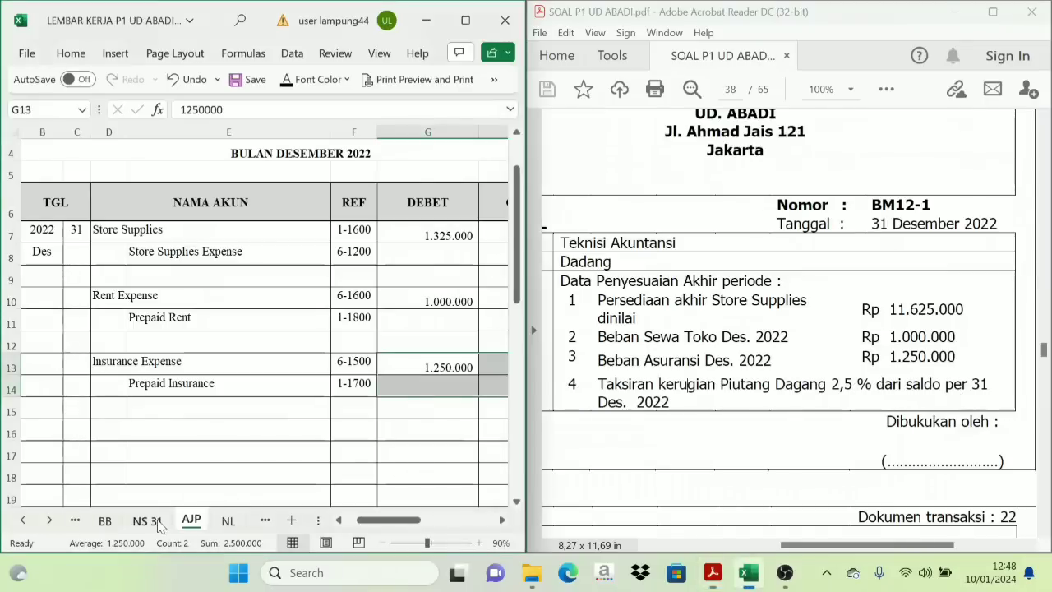
{"action": "left_click", "coordinate": [146, 520]}
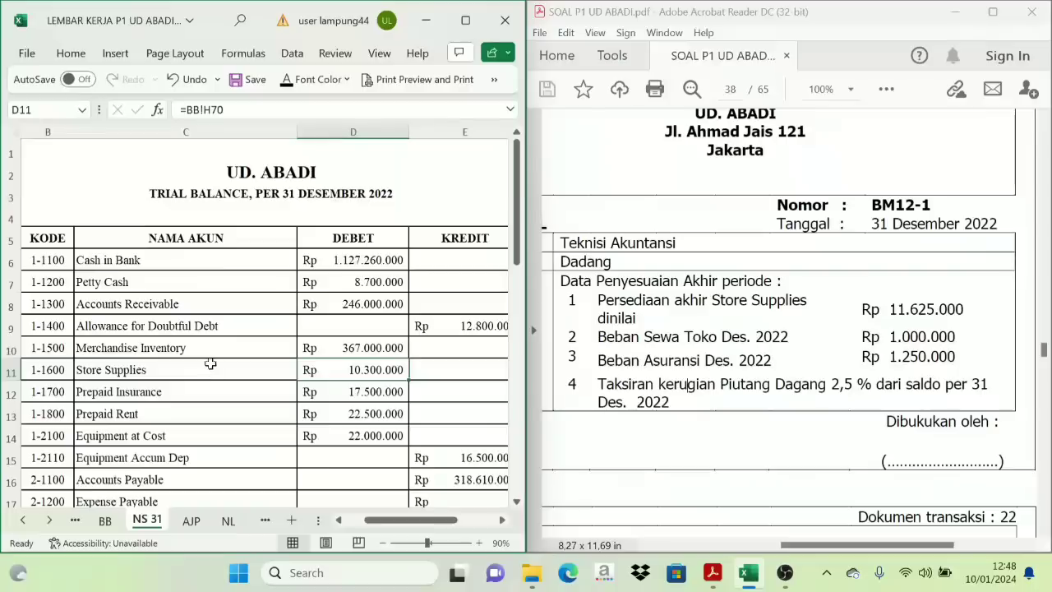
{"action": "left_click", "coordinate": [141, 306]}
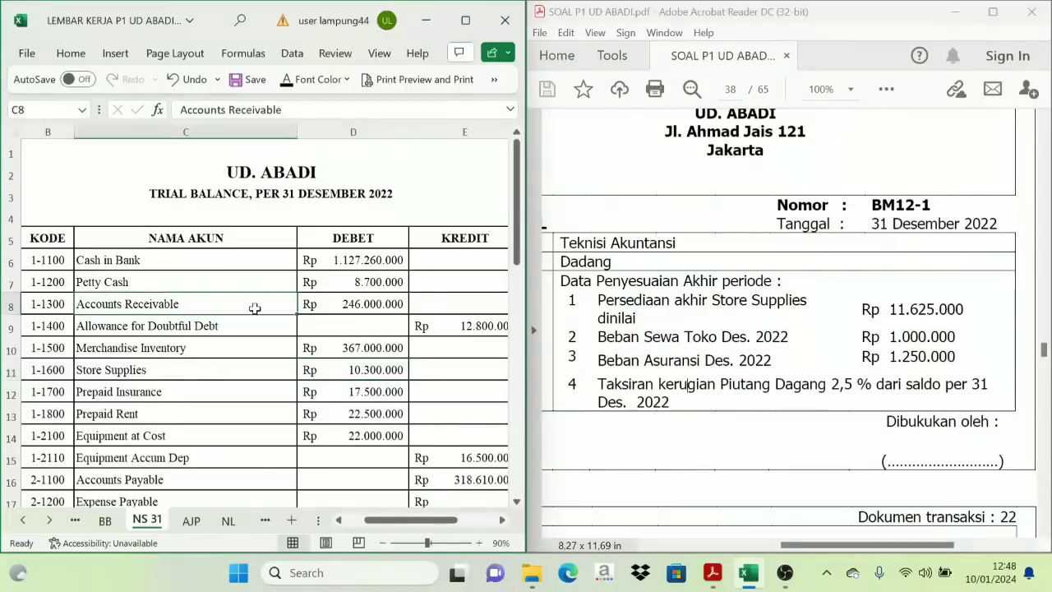
{"action": "left_click", "coordinate": [374, 306]}
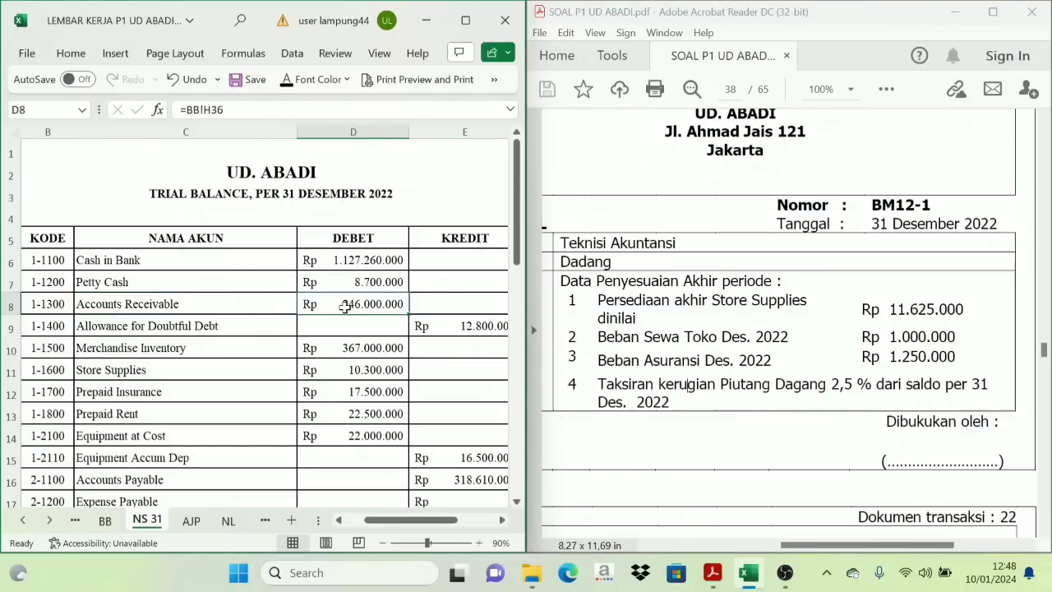
- In cell G8 of NS 31, calculate the doubtful debt estimate from Accounts Receivable with the formula =2,5%*D8
{"action": "left_click", "coordinate": [503, 520]}
{"action": "left_click", "coordinate": [503, 521]}
{"action": "left_click", "coordinate": [273, 283]}
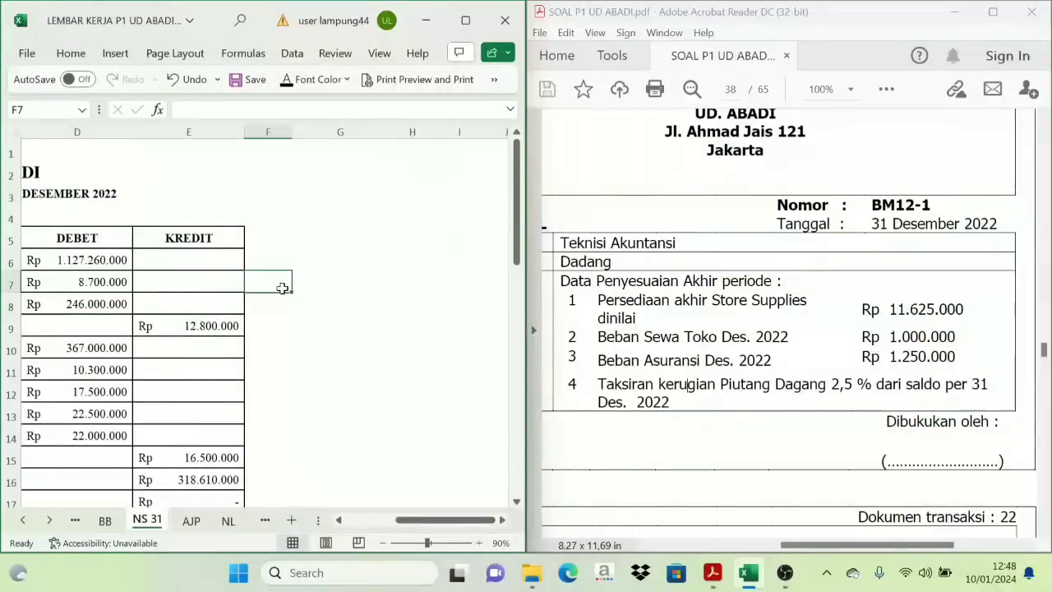
{"action": "left_click", "coordinate": [320, 299]}
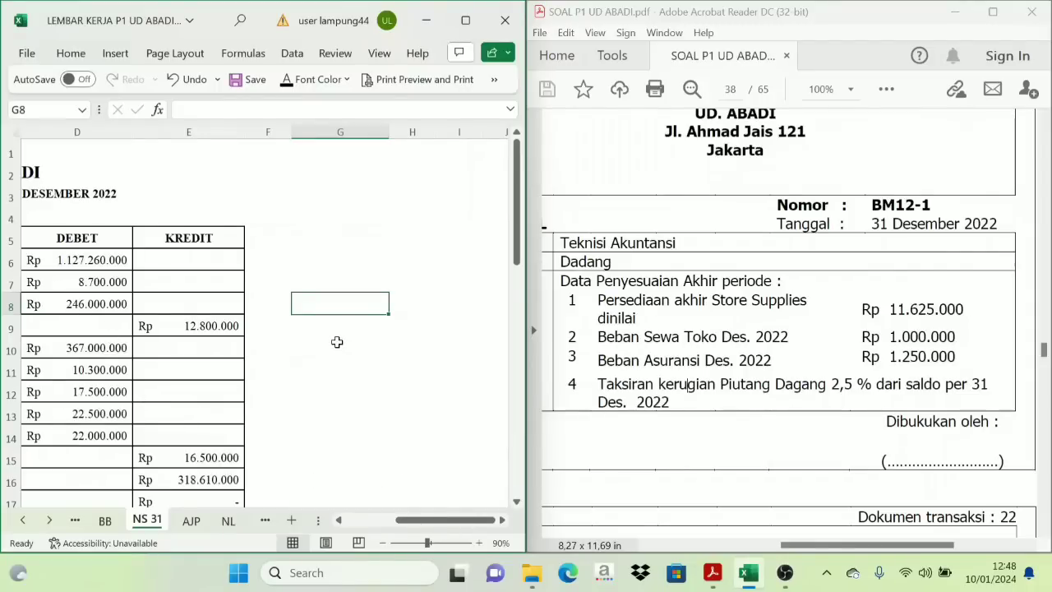
{"action": "type", "text": "="}
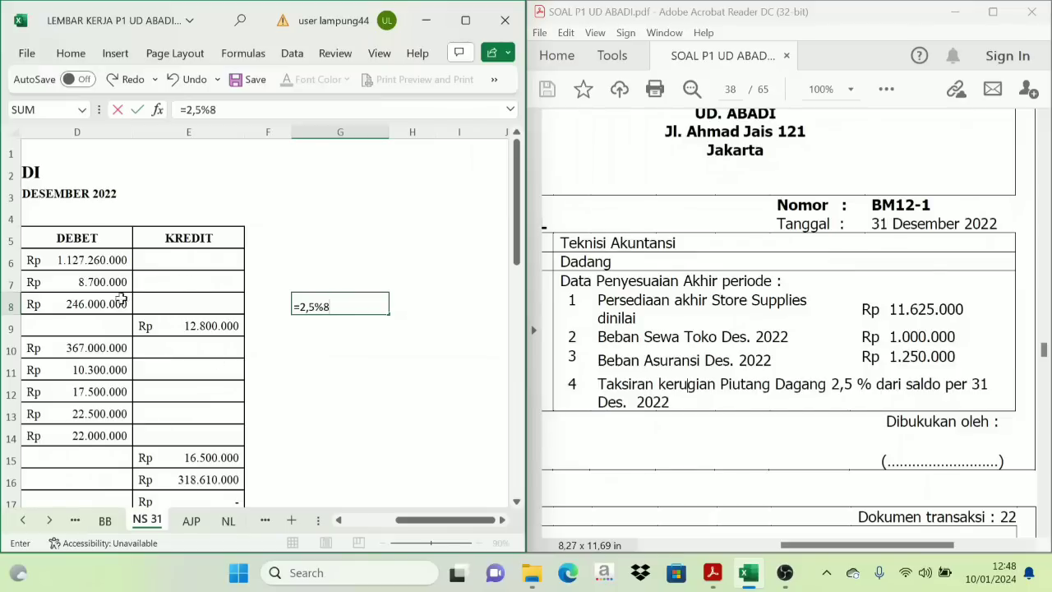
{"action": "type", "text": "2,5%8"}
{"action": "key", "text": "Return"}
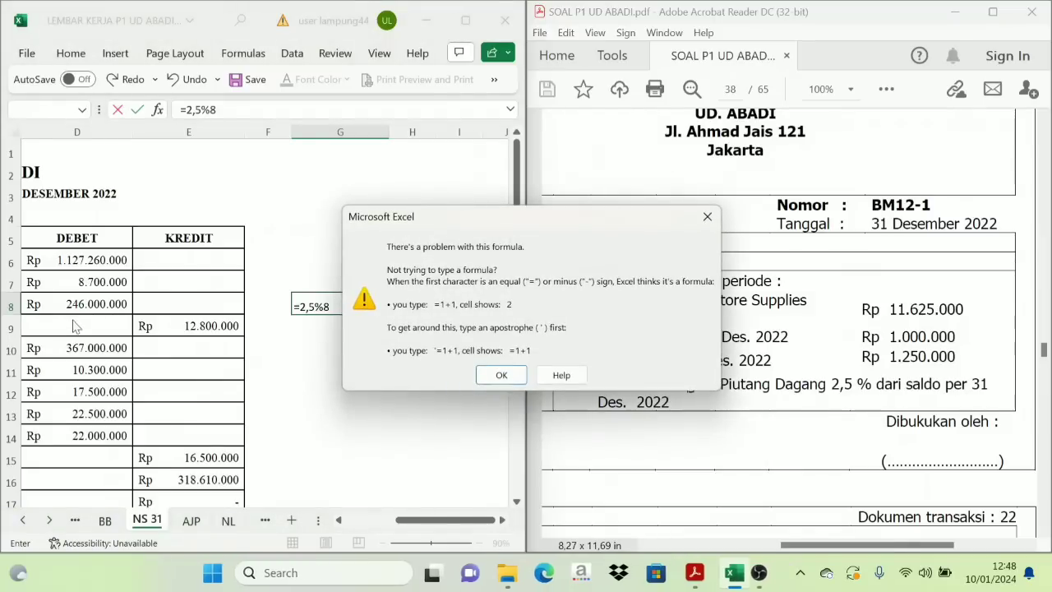
{"action": "left_click", "coordinate": [501, 375]}
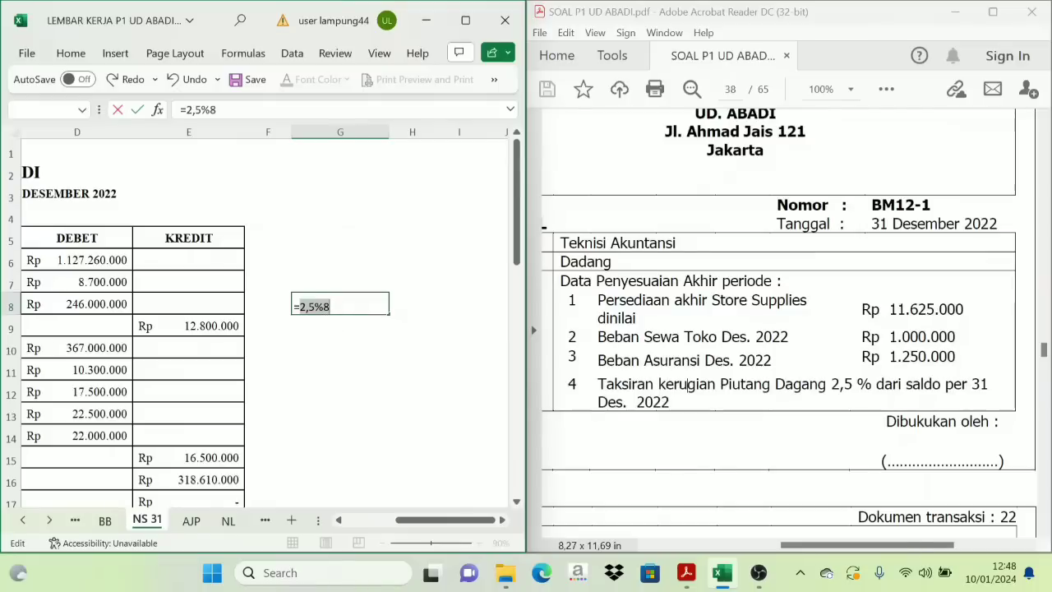
{"action": "left_click", "coordinate": [331, 307]}
{"action": "key", "text": "BackSpace"}
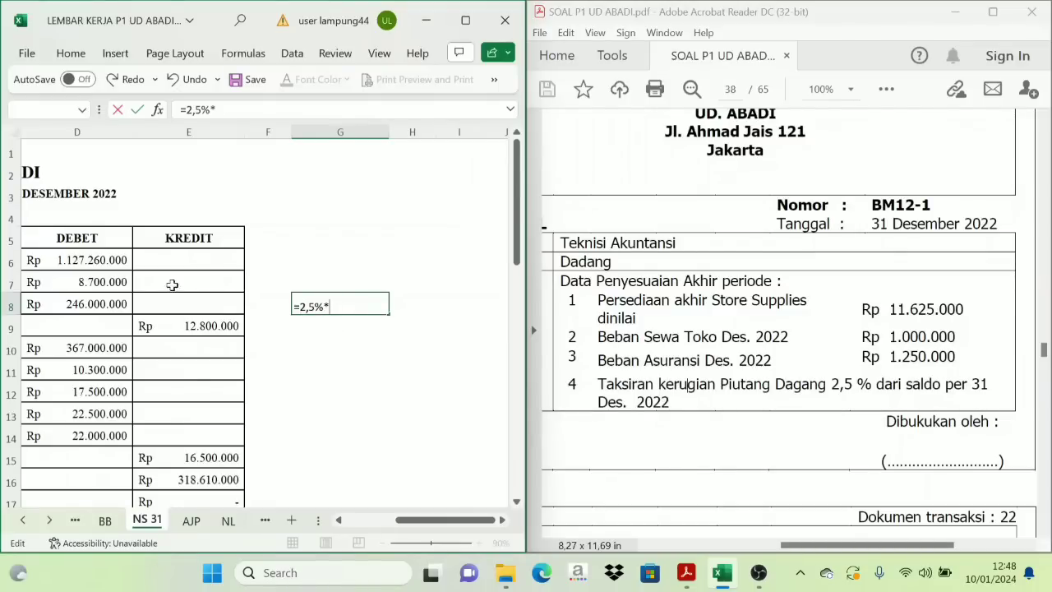
{"action": "left_click", "coordinate": [105, 304]}
{"action": "key", "text": "Return"}
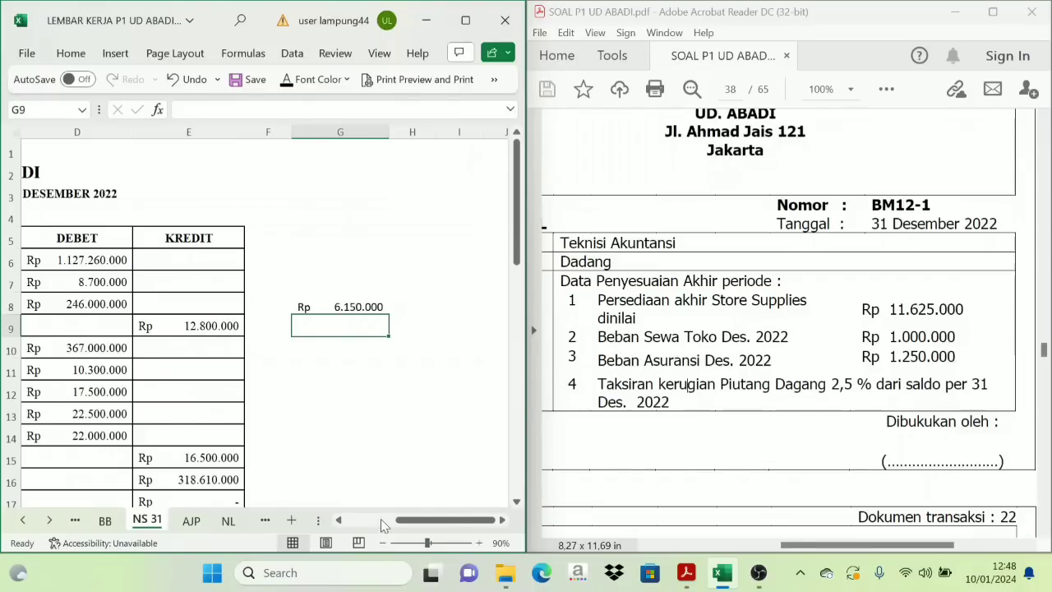
- Compare the calculated 2,5% estimate in G8 with the Allowance for Doubtful Debt balance in NS 31, and return to the AJP sheet
{"action": "left_click_drag", "start_coordinate": [416, 525], "coordinate": [409, 526]}
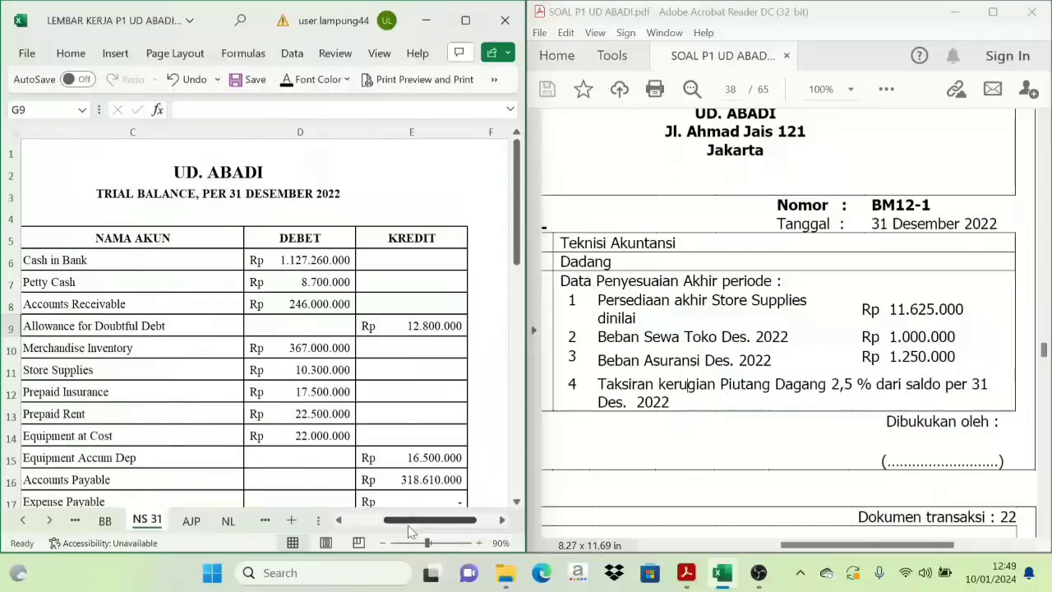
{"action": "left_click", "coordinate": [502, 520]}
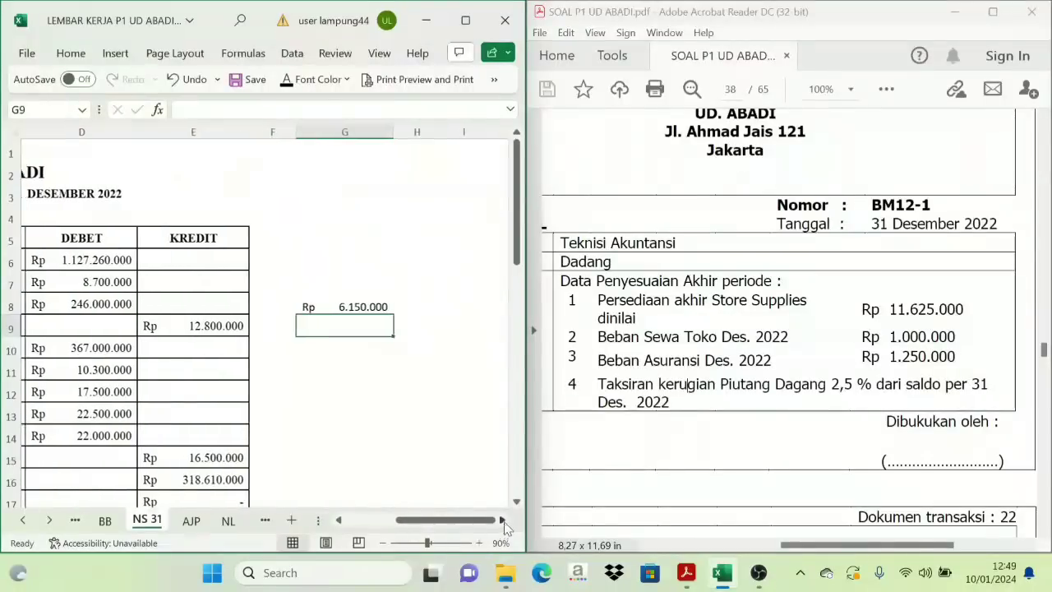
{"action": "left_click", "coordinate": [356, 305]}
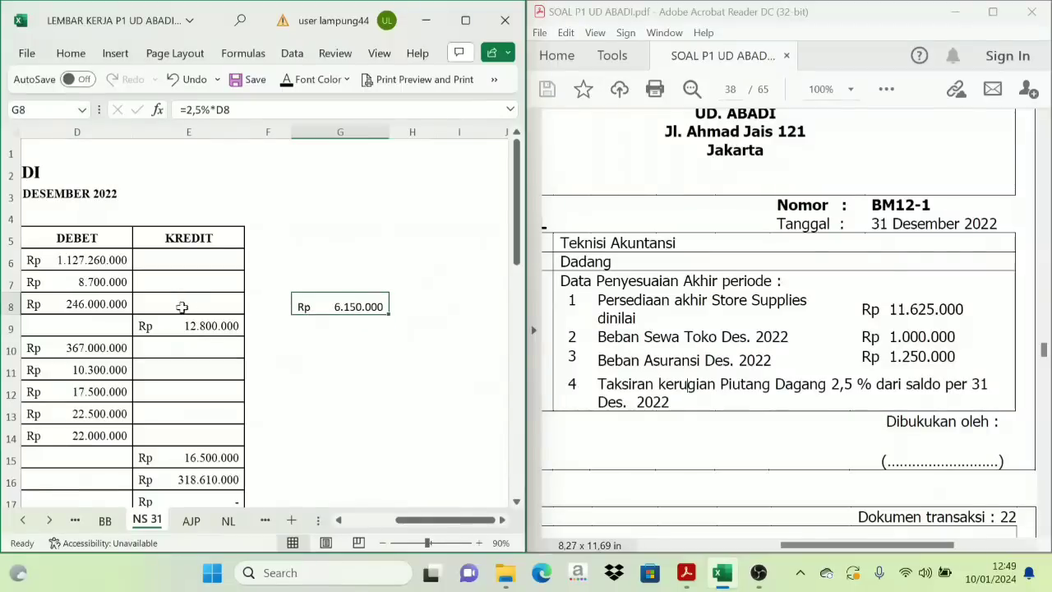
{"action": "left_click", "coordinate": [83, 304]}
{"action": "left_click", "coordinate": [322, 304]}
{"action": "left_click_drag", "start_coordinate": [448, 521], "coordinate": [425, 531]}
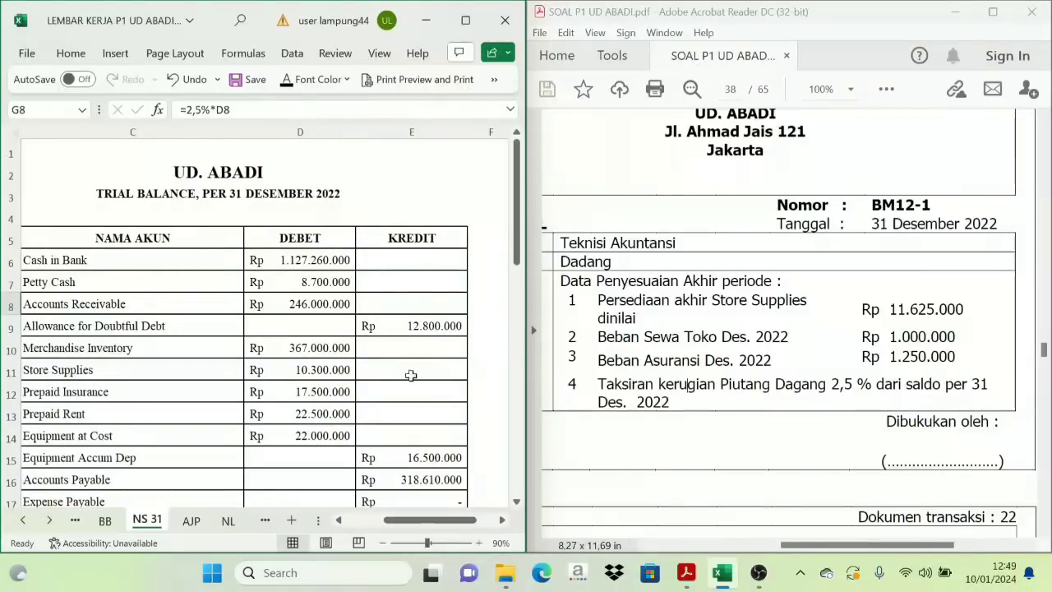
{"action": "left_click", "coordinate": [502, 520]}
{"action": "left_click", "coordinate": [194, 325]}
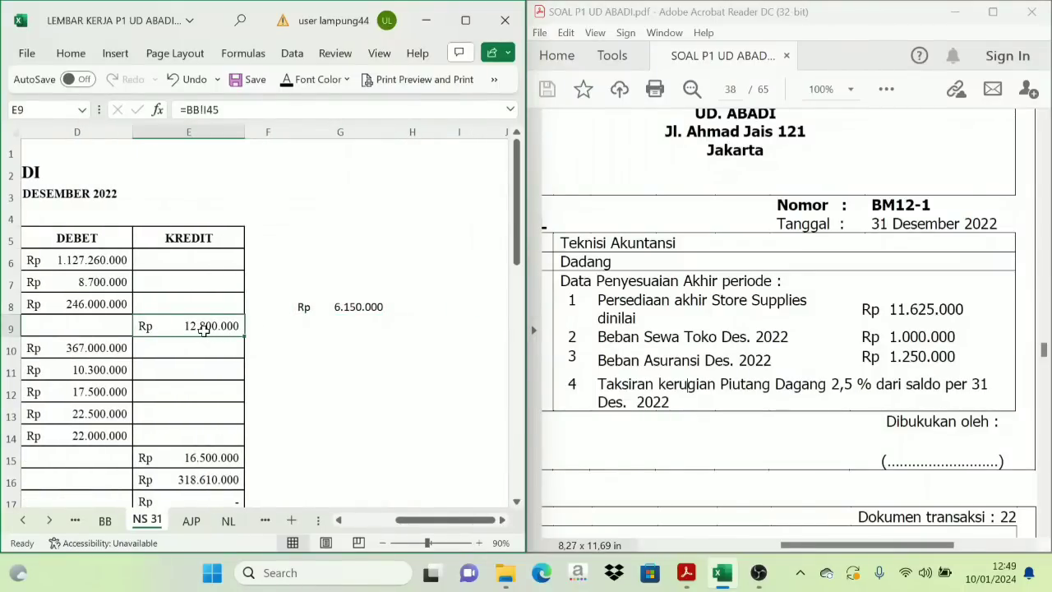
{"action": "left_click", "coordinate": [353, 306]}
{"action": "left_click", "coordinate": [349, 311]}
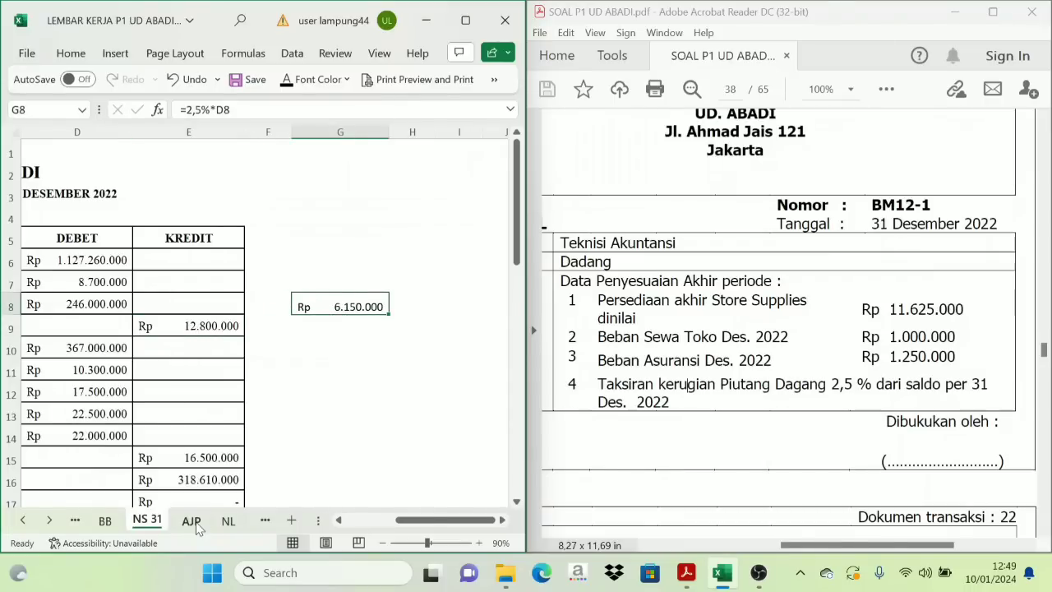
{"action": "left_click", "coordinate": [192, 521]}
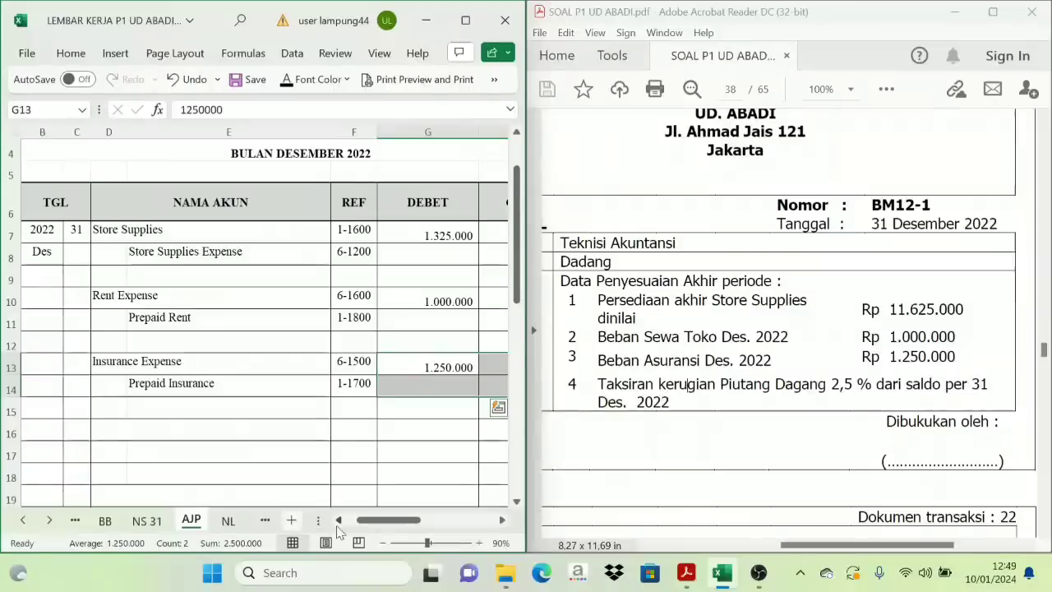
- Set the font of the doubtful debt entry's account names in D16:E17 of the AJP sheet to black
{"action": "left_click", "coordinate": [77, 429]}
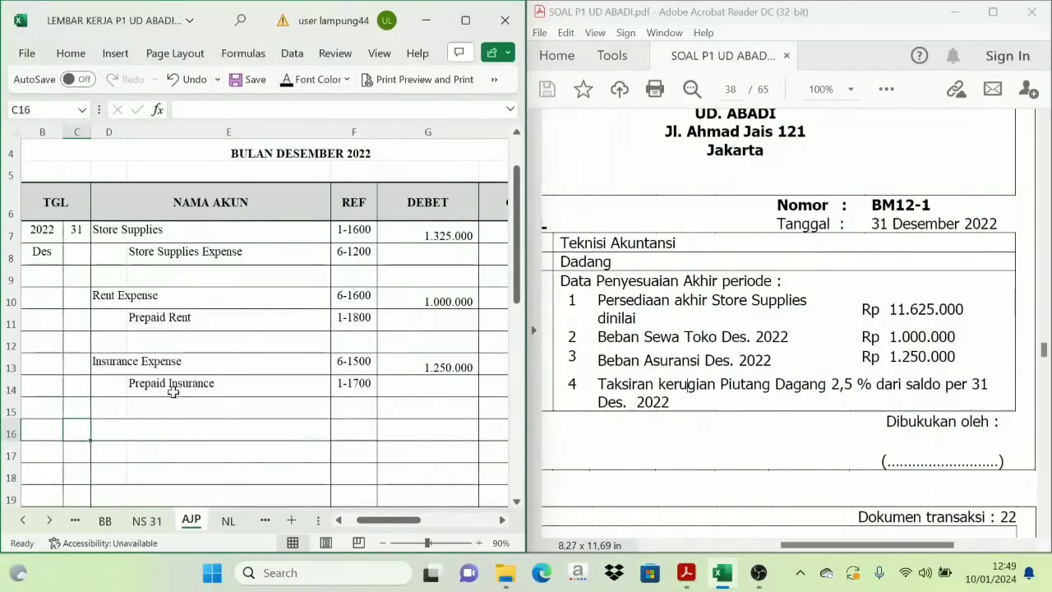
{"action": "left_click_drag", "start_coordinate": [110, 430], "coordinate": [188, 462]}
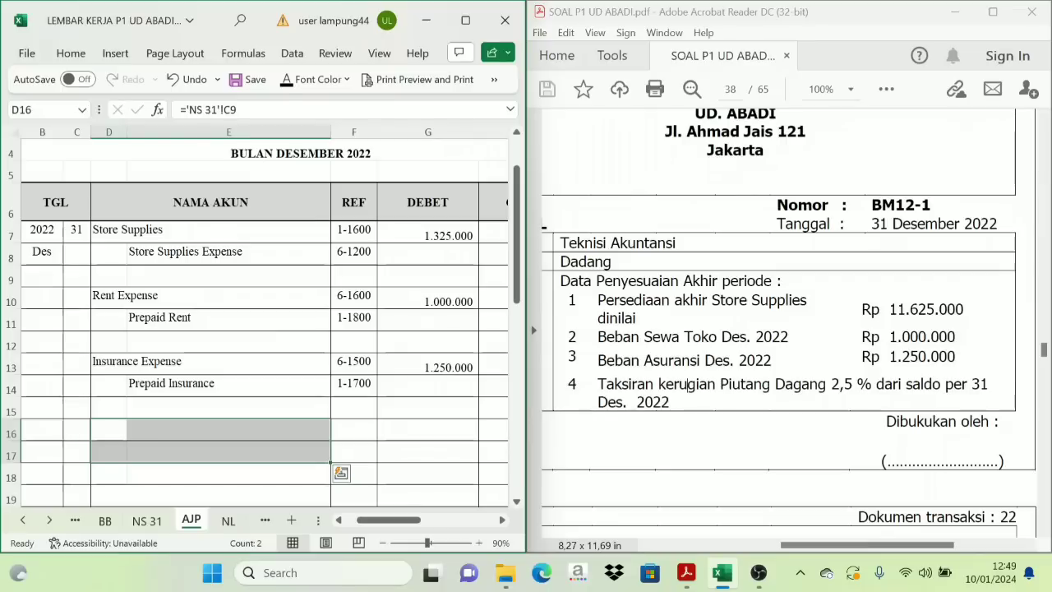
{"action": "left_click", "coordinate": [286, 83]}
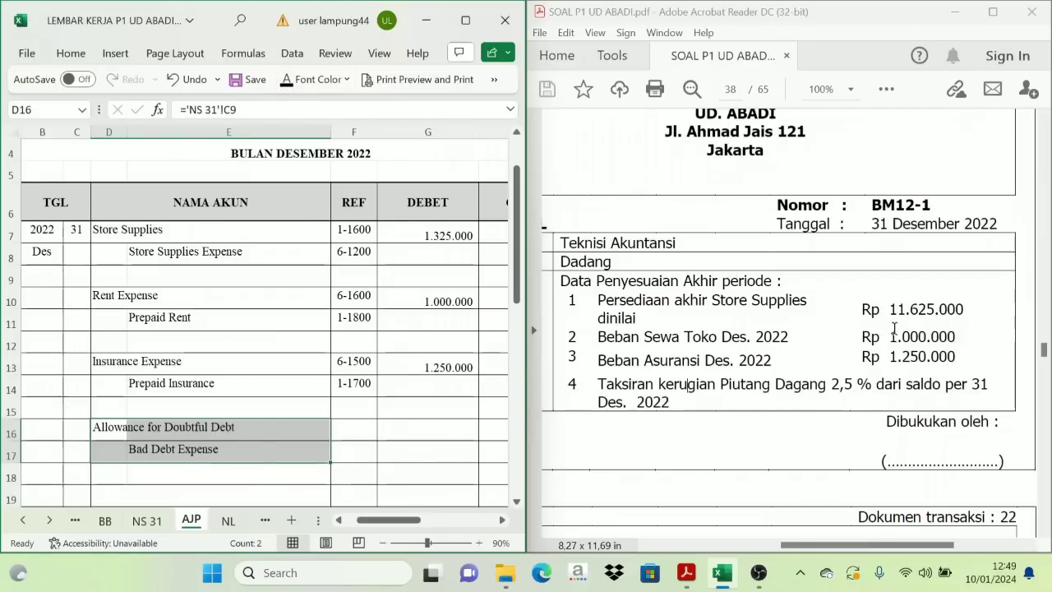
- Check the memo's 2,5 % receivables loss estimate and trace the Allowance for Doubtful Debt credit balance in NS 31
{"action": "left_click", "coordinate": [795, 383]}
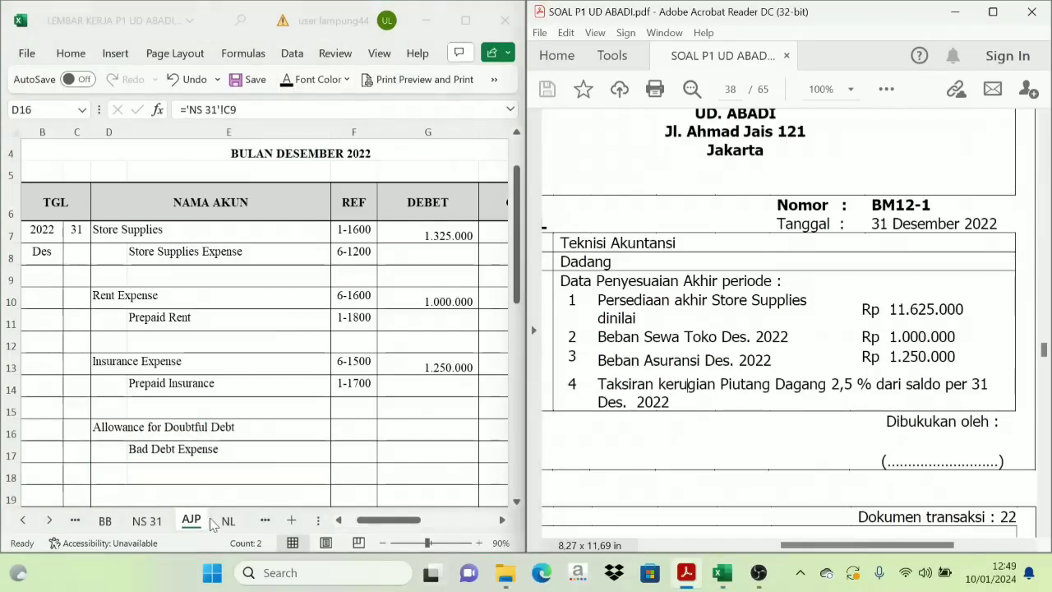
{"action": "left_click", "coordinate": [156, 530]}
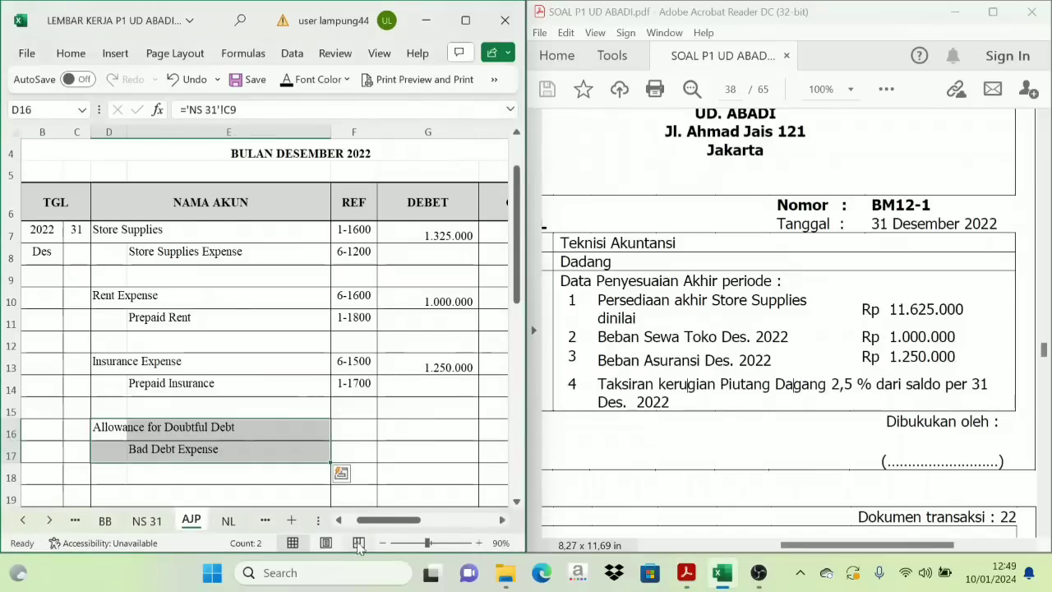
{"action": "mouse_move", "coordinate": [390, 526]}
{"action": "left_mouse_down"}
{"action": "mouse_move", "coordinate": [452, 527]}
{"action": "mouse_move", "coordinate": [397, 540]}
{"action": "left_mouse_up"}
{"action": "left_click", "coordinate": [149, 522]}
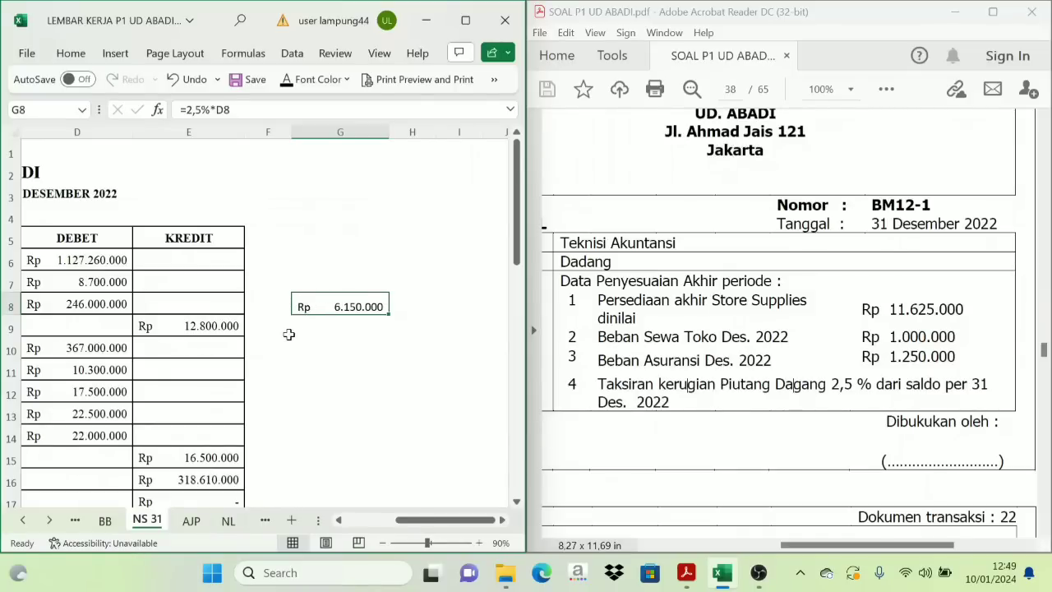
{"action": "left_click", "coordinate": [219, 327]}
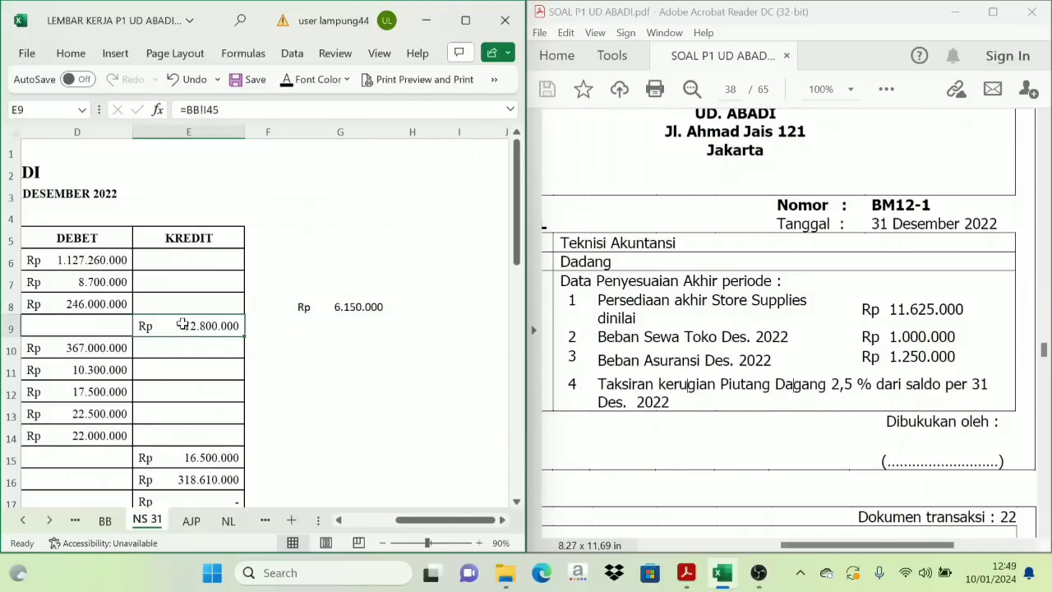
{"action": "left_click_drag", "start_coordinate": [433, 520], "coordinate": [411, 519]}
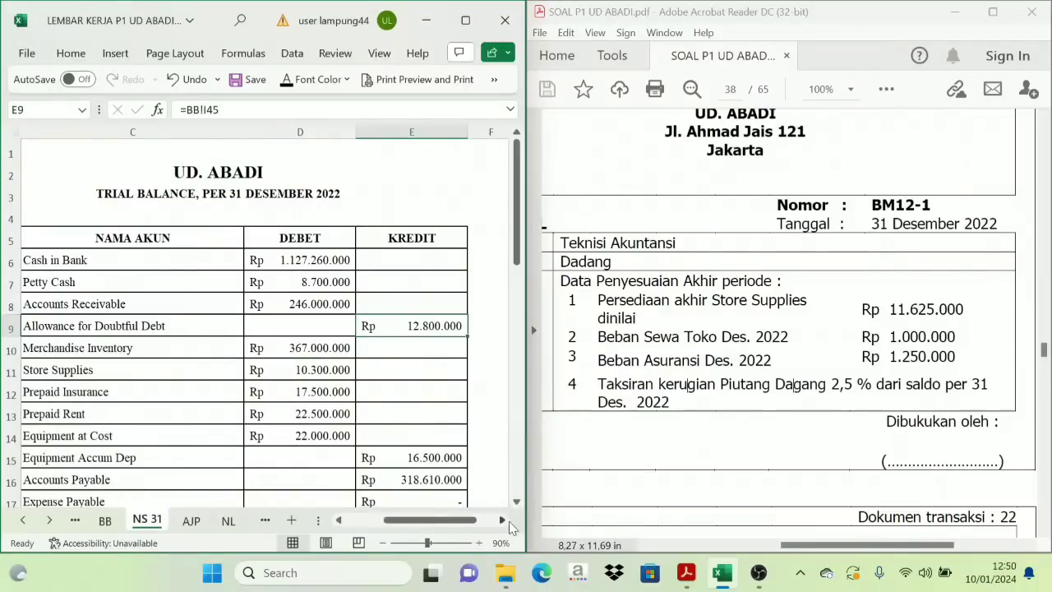
{"action": "left_click", "coordinate": [508, 522]}
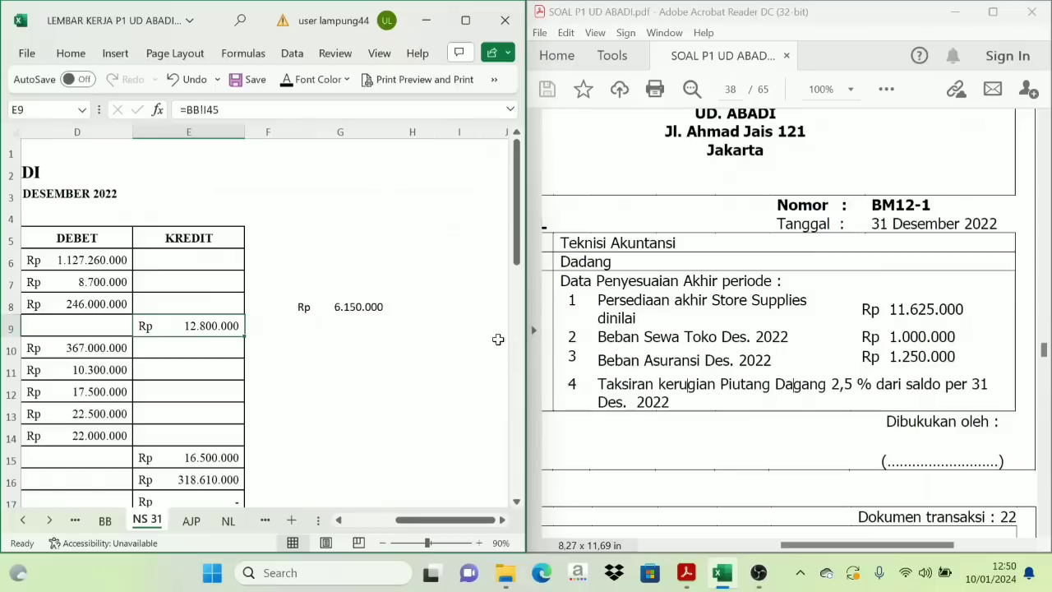
- Compare the estimate in G8 of NS 31 with the allowance balance in E9 and check the entry's amount cells G16:H17 in AJP
{"action": "left_click", "coordinate": [353, 308]}
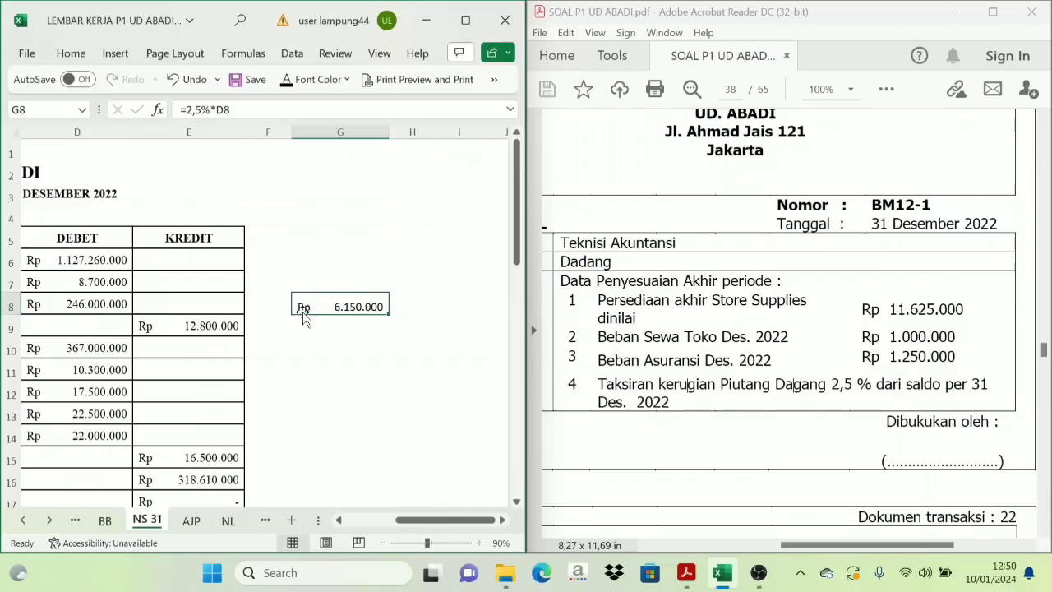
{"action": "left_click", "coordinate": [191, 326]}
{"action": "left_click_drag", "start_coordinate": [444, 519], "coordinate": [429, 520]}
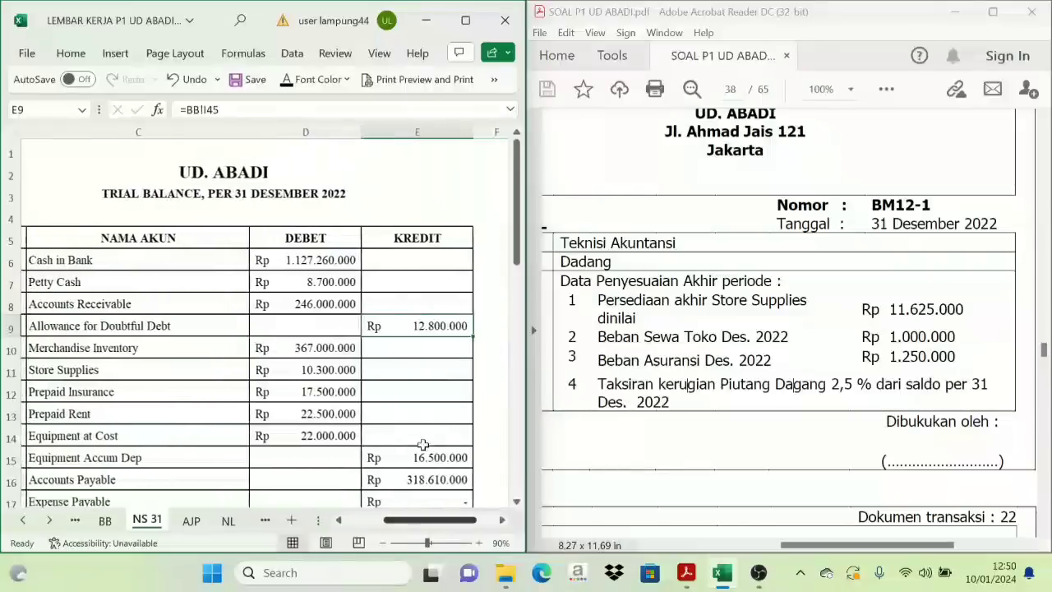
{"action": "left_click", "coordinate": [194, 521]}
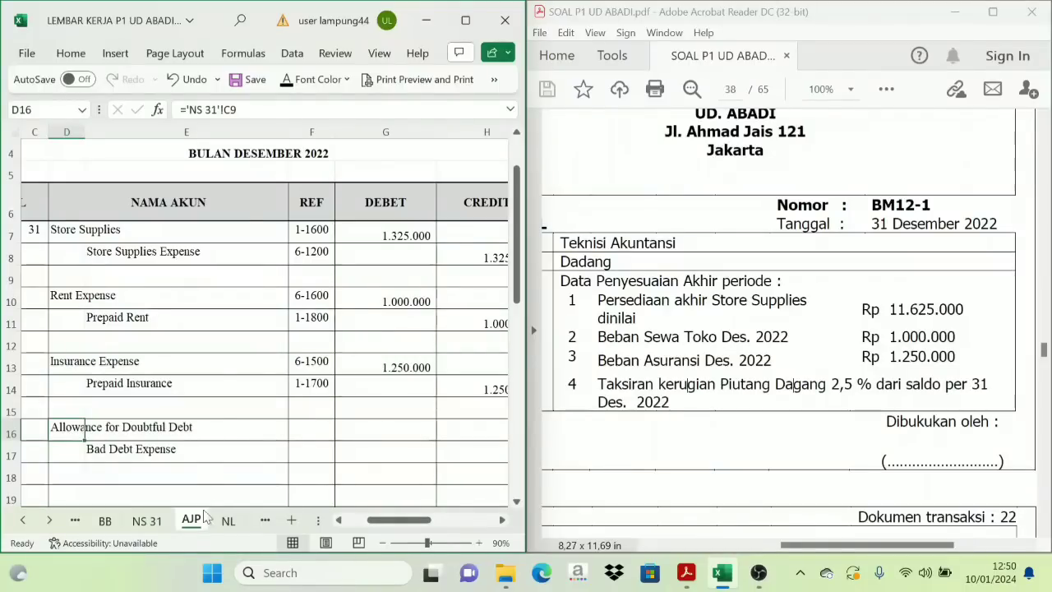
{"action": "left_click", "coordinate": [146, 521]}
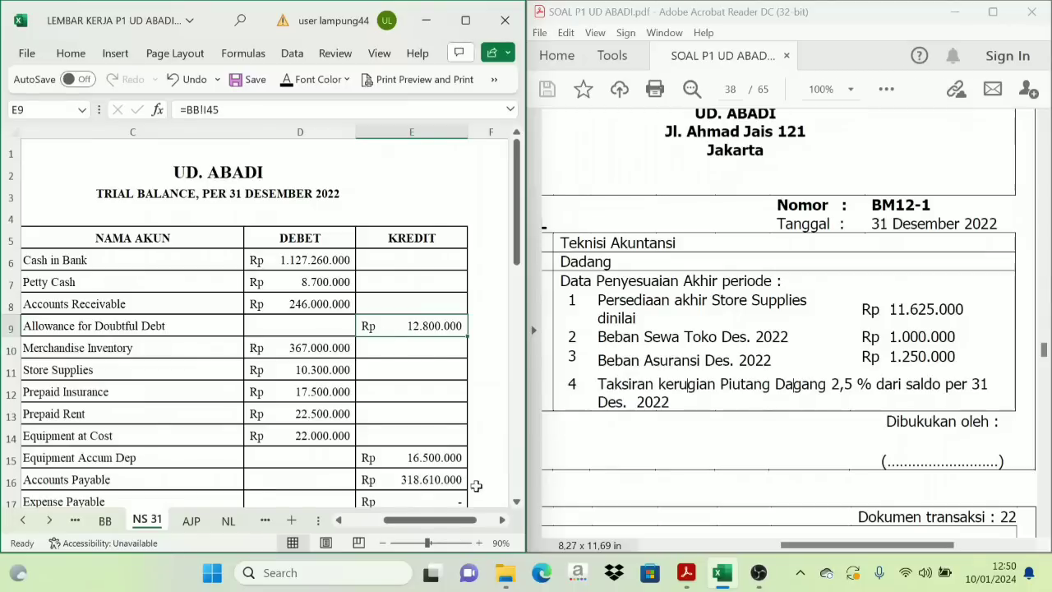
{"action": "left_click", "coordinate": [502, 521]}
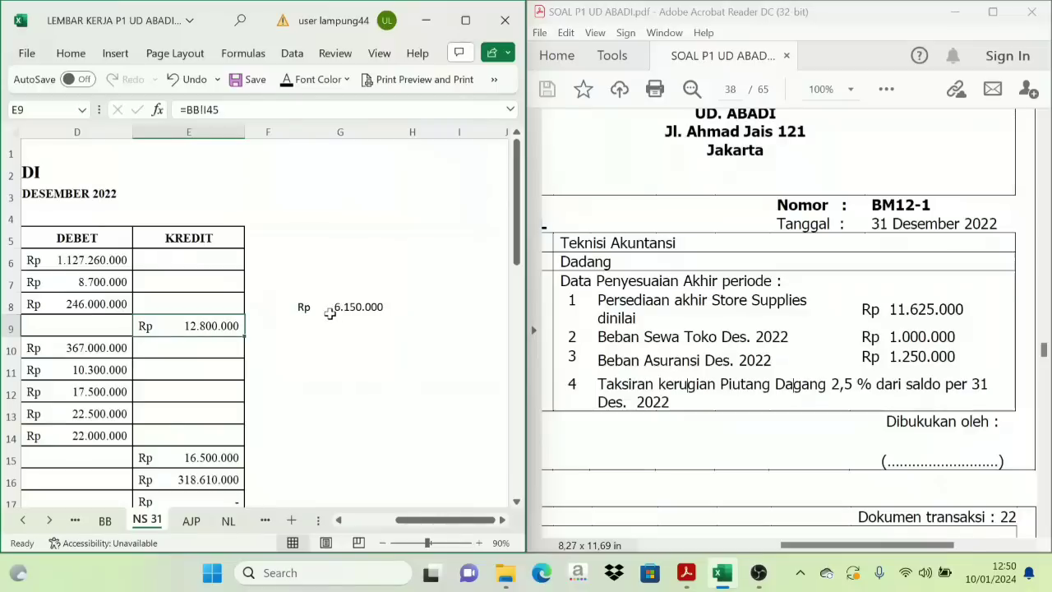
{"action": "left_click", "coordinate": [190, 520]}
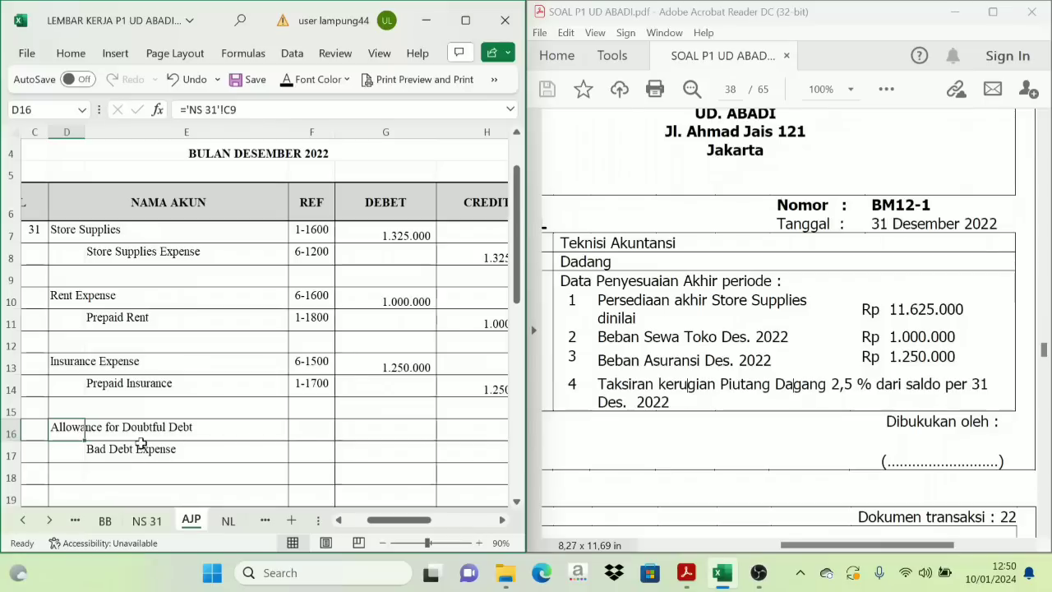
{"action": "left_click", "coordinate": [403, 433]}
{"action": "key", "text": "ctrl+v"}
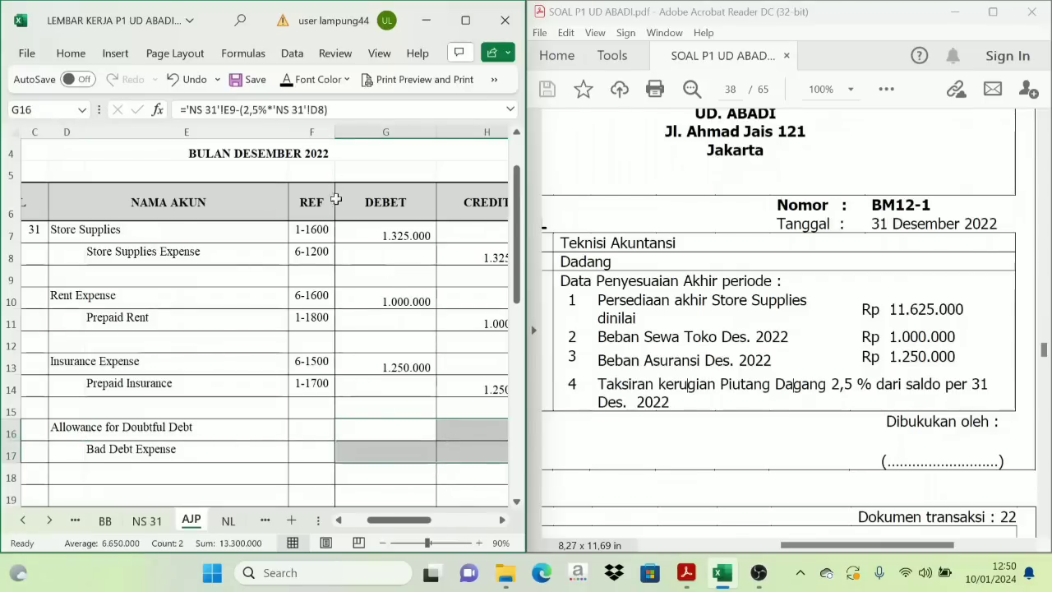
- In cell G10 of NS 31, calculate the excess of the allowance balance over the estimate with the formula =E9-G8
{"action": "left_click", "coordinate": [146, 521]}
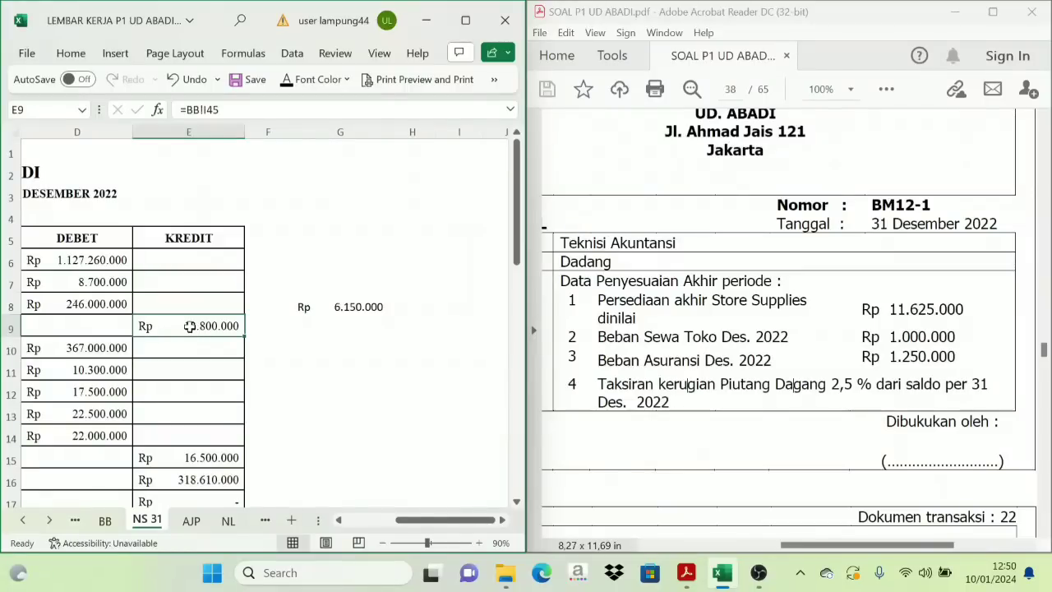
{"action": "left_click", "coordinate": [366, 346]}
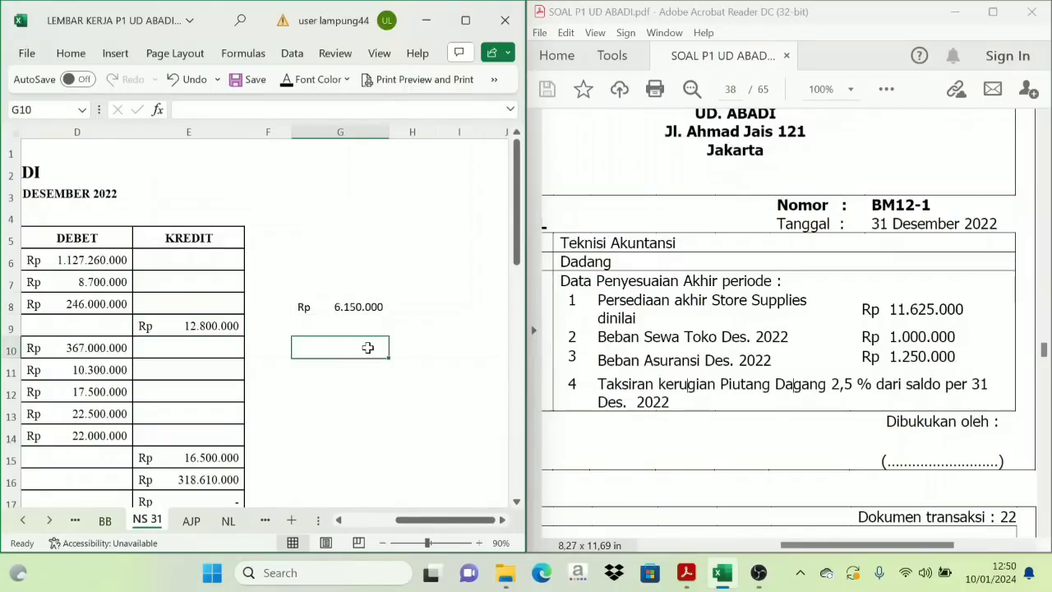
{"action": "type", "text": "="}
{"action": "left_click", "coordinate": [205, 325]}
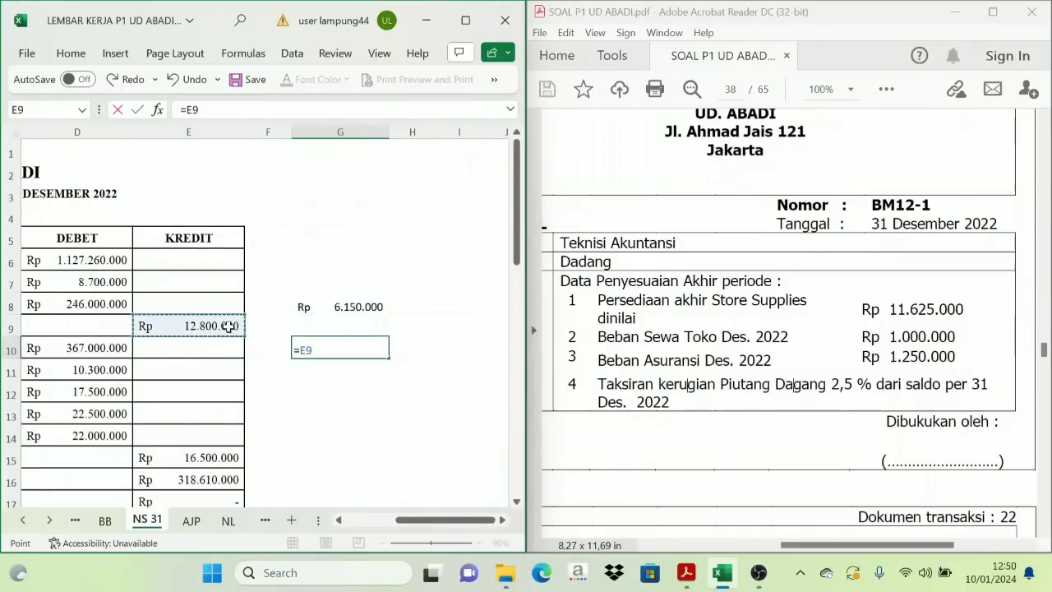
{"action": "type", "text": "-"}
{"action": "left_click", "coordinate": [345, 307]}
{"action": "key", "text": "Return"}
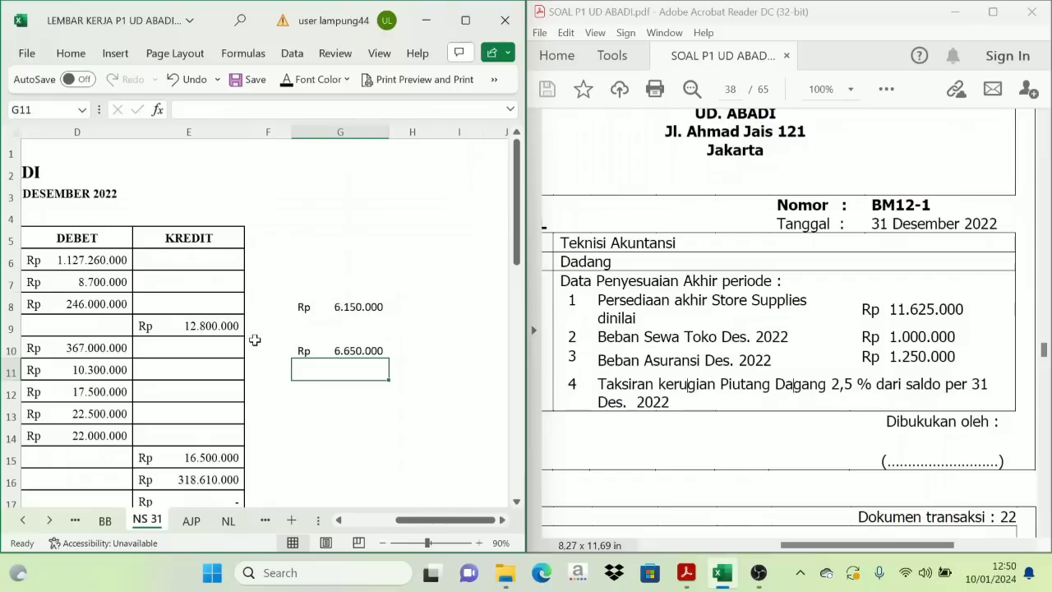
{"action": "left_click", "coordinate": [356, 308]}
{"action": "left_click", "coordinate": [357, 348]}
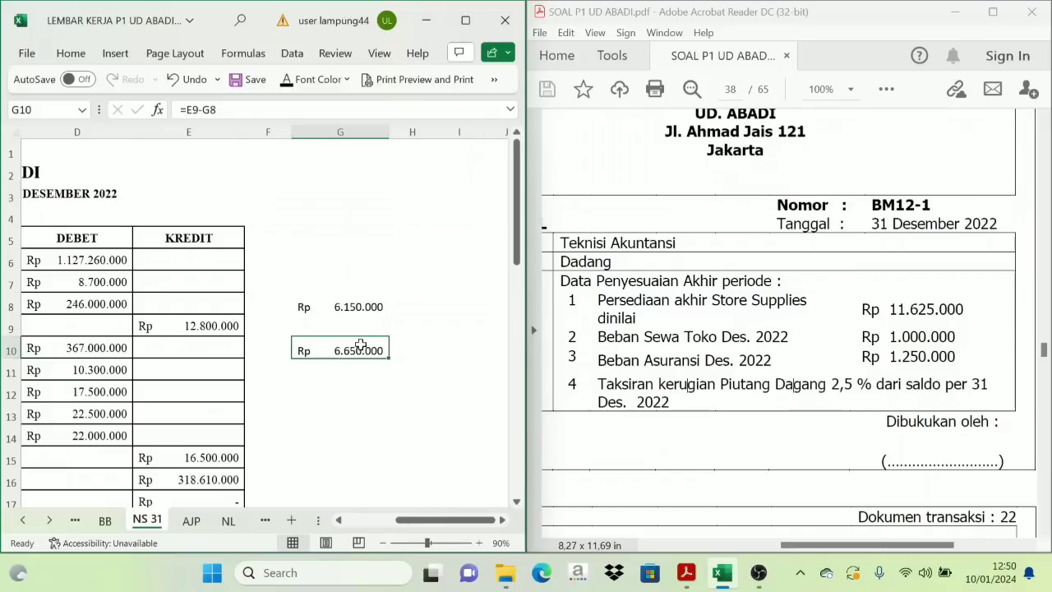
- Set the font of the doubtful debt entry's debit and credit amounts in G16:H17 of AJP to black
{"action": "left_click", "coordinate": [191, 521]}
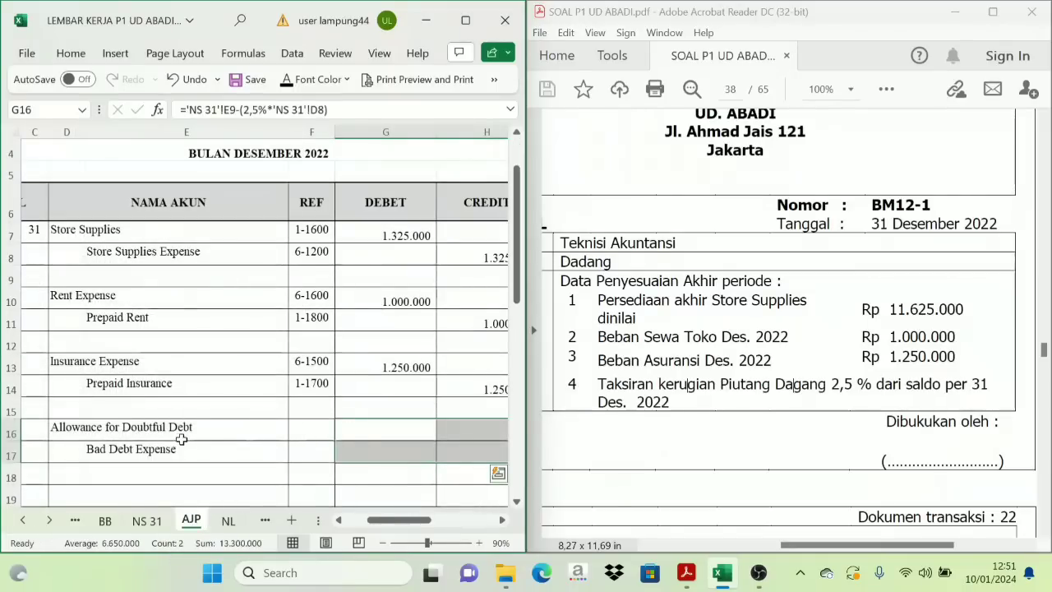
{"action": "left_click_drag", "start_coordinate": [394, 435], "coordinate": [459, 447]}
{"action": "left_click", "coordinate": [287, 80]}
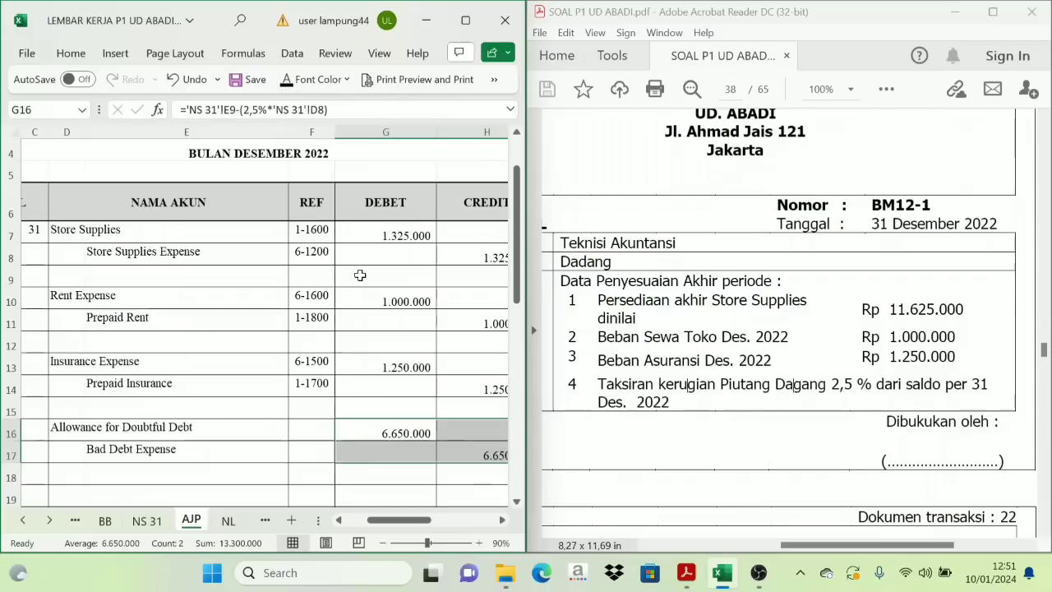
- Review the doubtful debt entry's debit and credit amounts against the allowance balance in E9 and the estimate in G8 of NS 31
{"action": "left_click", "coordinate": [502, 519]}
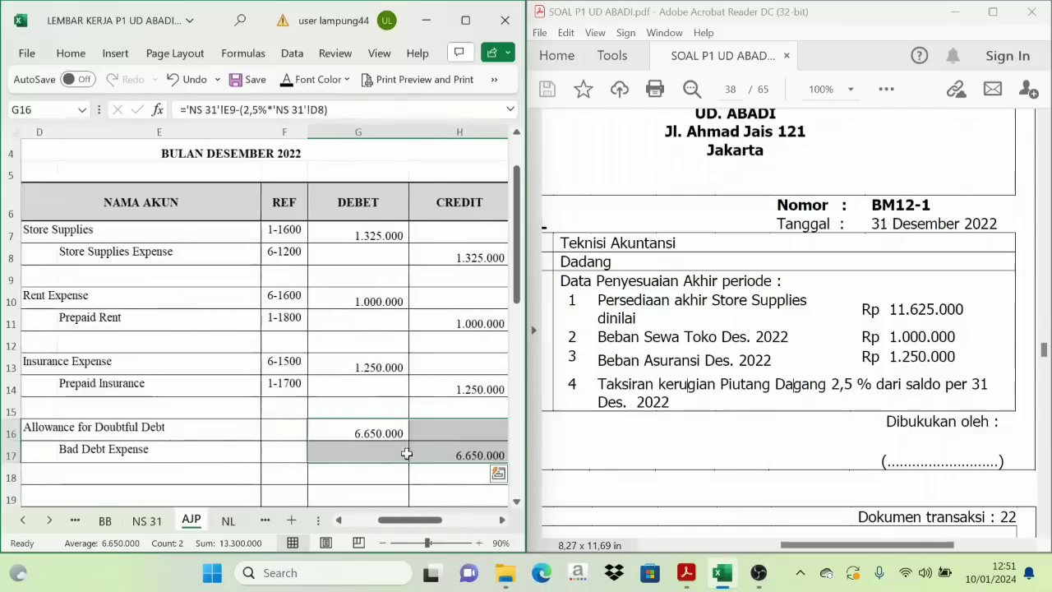
{"action": "left_click", "coordinate": [402, 432]}
{"action": "left_click", "coordinate": [503, 521]}
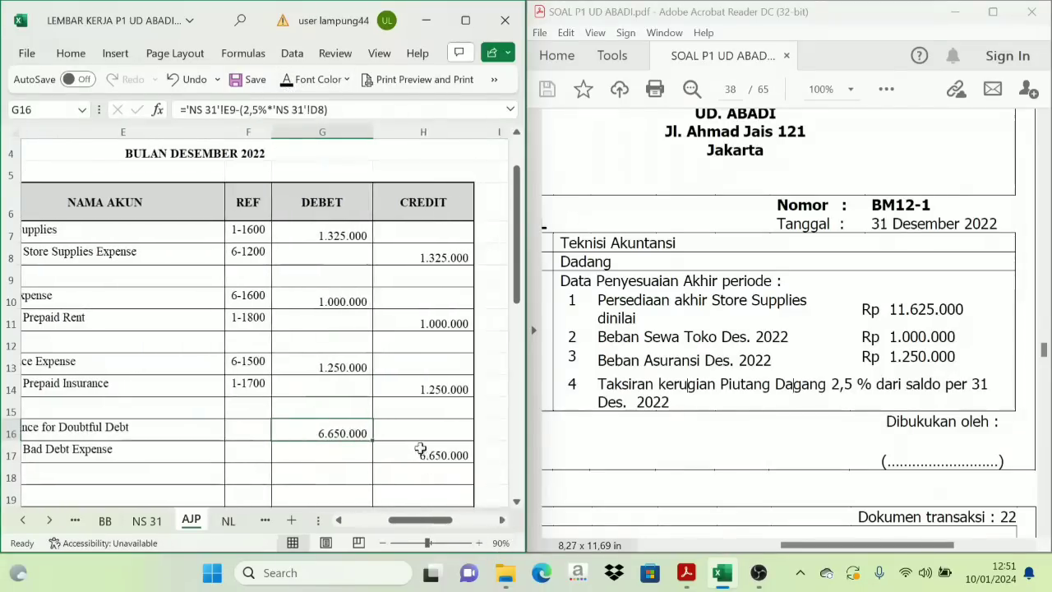
{"action": "left_click_drag", "start_coordinate": [434, 520], "coordinate": [395, 534]}
{"action": "left_click", "coordinate": [145, 520]}
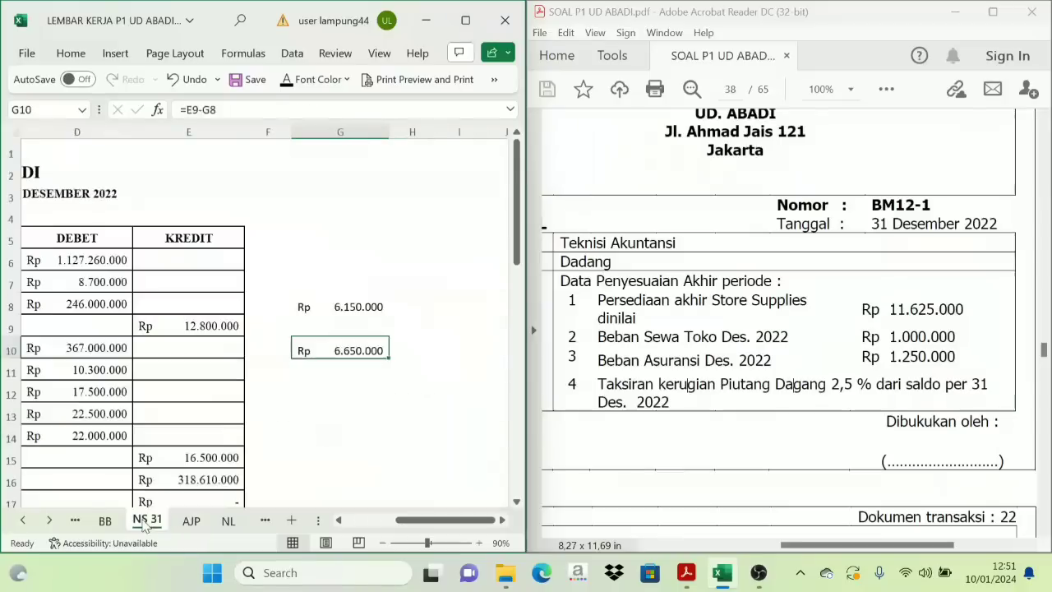
{"action": "left_click", "coordinate": [175, 328]}
{"action": "left_click", "coordinate": [294, 292]}
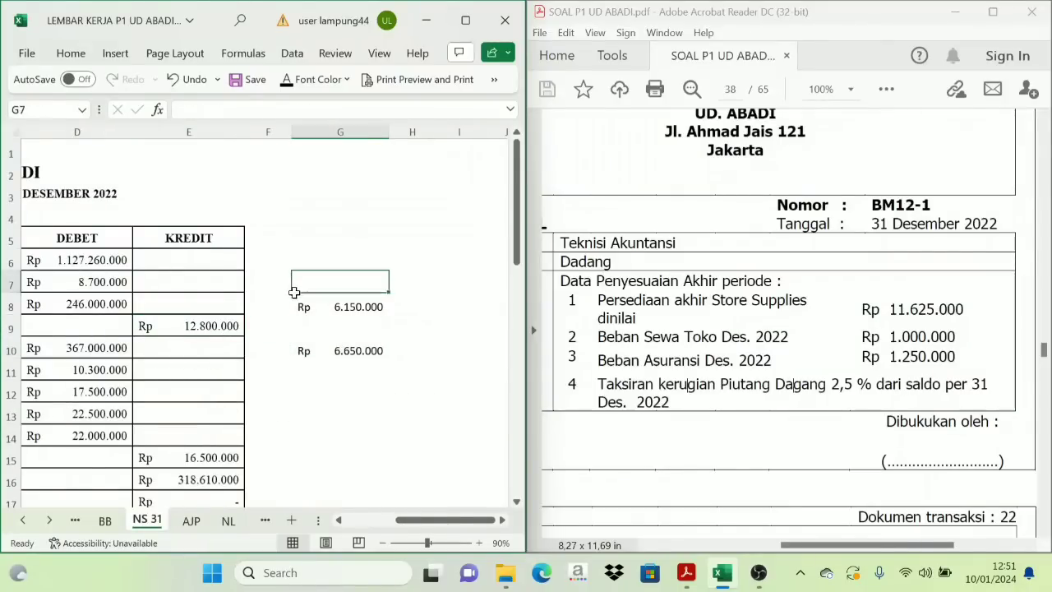
{"action": "left_click_drag", "start_coordinate": [294, 292], "coordinate": [364, 322]}
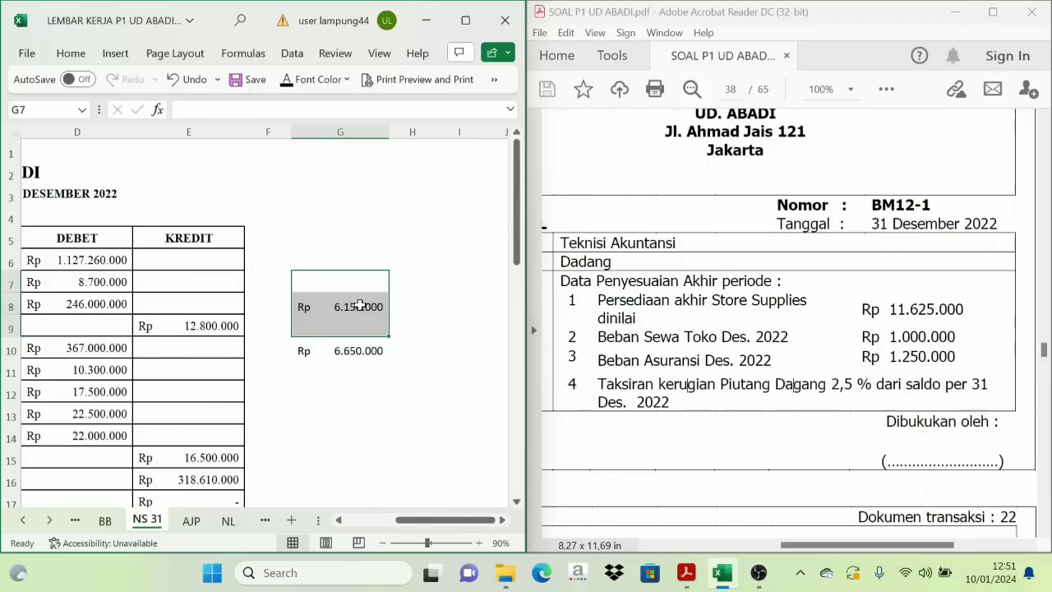
{"action": "left_click", "coordinate": [360, 306]}
{"action": "left_click", "coordinate": [233, 326]}
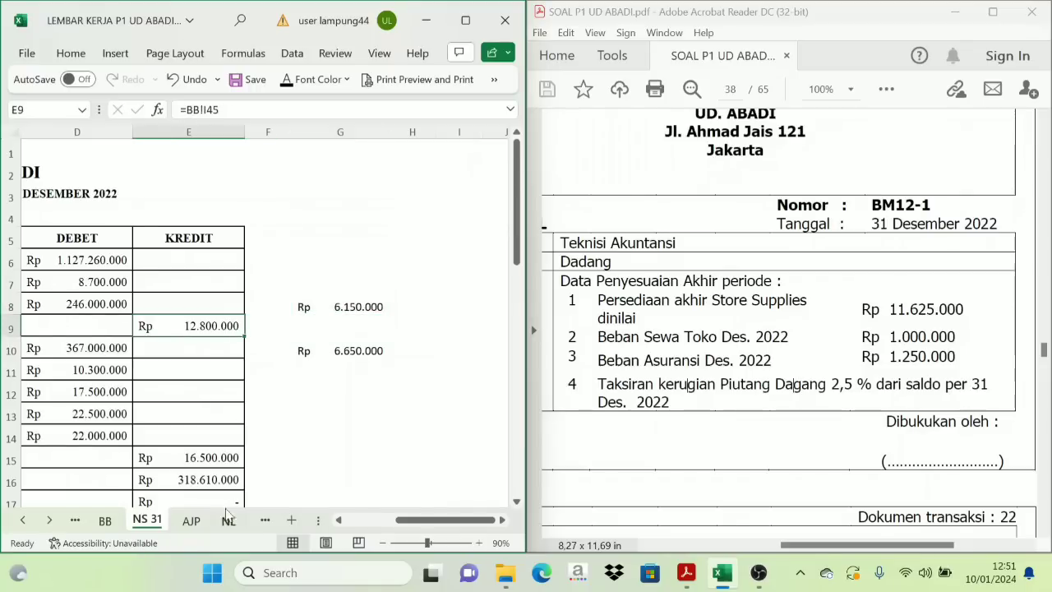
- Set the font of the doubtful debt entry's REF codes in F16:F17 of AJP to black
{"action": "left_click", "coordinate": [191, 520]}
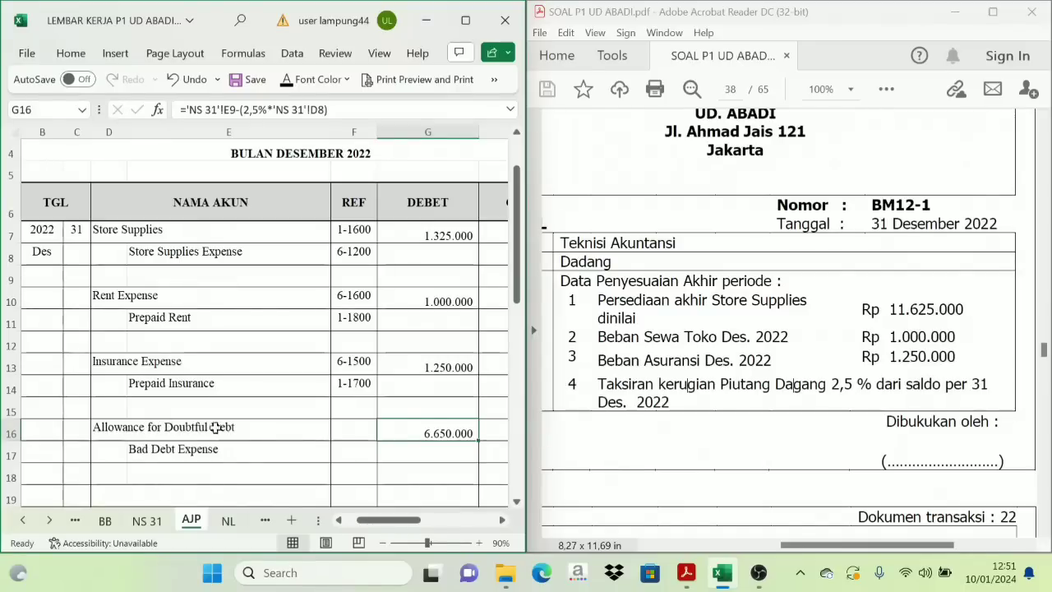
{"action": "left_click_drag", "start_coordinate": [356, 437], "coordinate": [353, 451]}
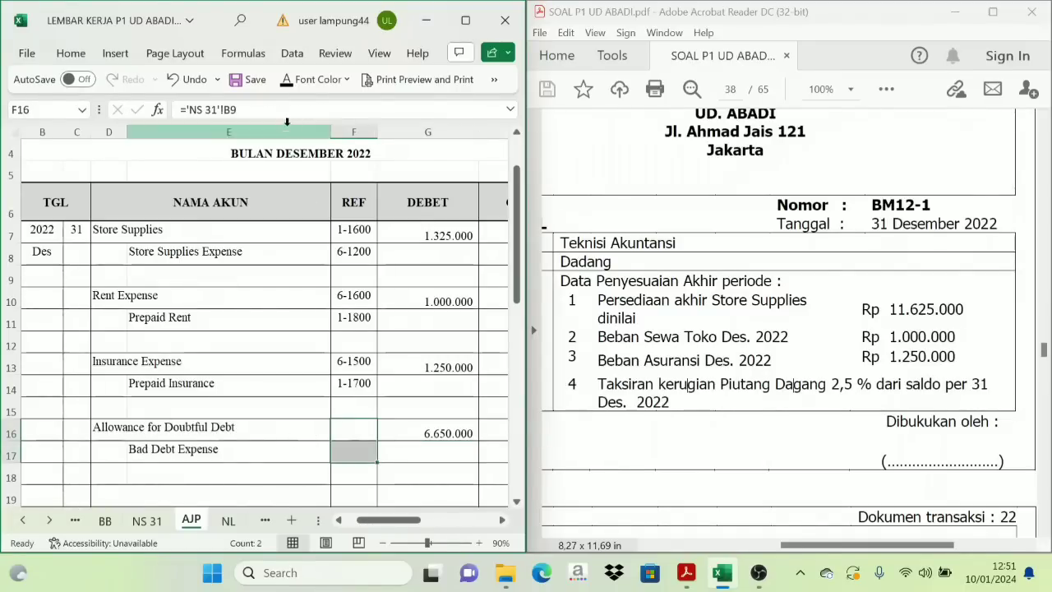
{"action": "left_click", "coordinate": [283, 80]}
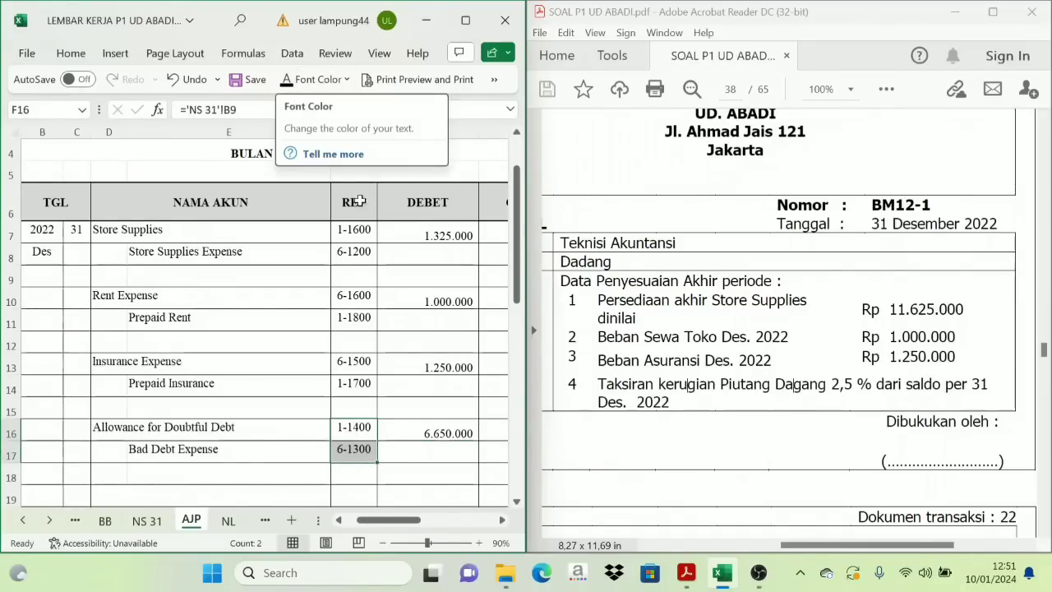
- Read on in the PDF to the second adjustment memo, covering Equipment depreciation and the December salaries
{"action": "scroll", "coordinate": [756, 451], "scroll_direction": "up", "scroll_amount": 1}
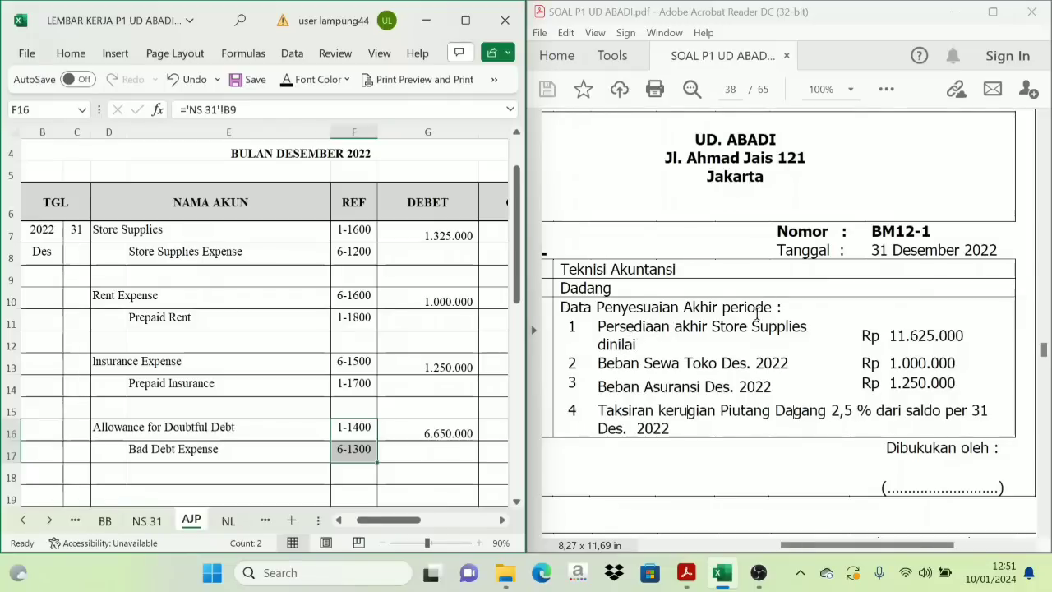
{"action": "left_click_drag", "start_coordinate": [850, 546], "coordinate": [804, 554]}
{"action": "scroll", "coordinate": [808, 453], "scroll_direction": "down", "scroll_amount": 6}
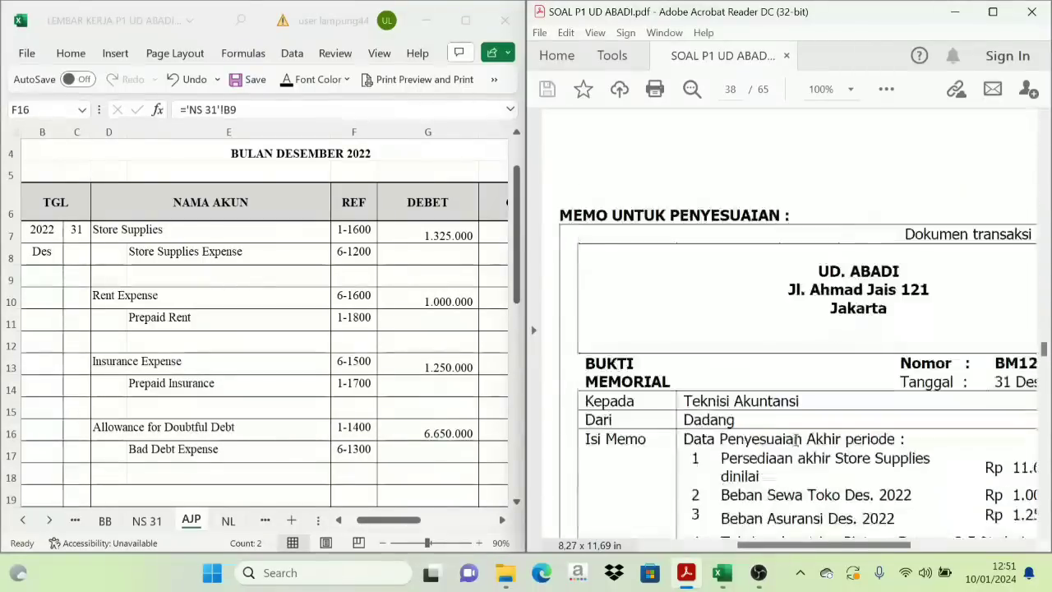
{"action": "scroll", "coordinate": [794, 435], "scroll_direction": "up", "scroll_amount": 3}
{"action": "scroll", "coordinate": [789, 440], "scroll_direction": "down", "scroll_amount": 10}
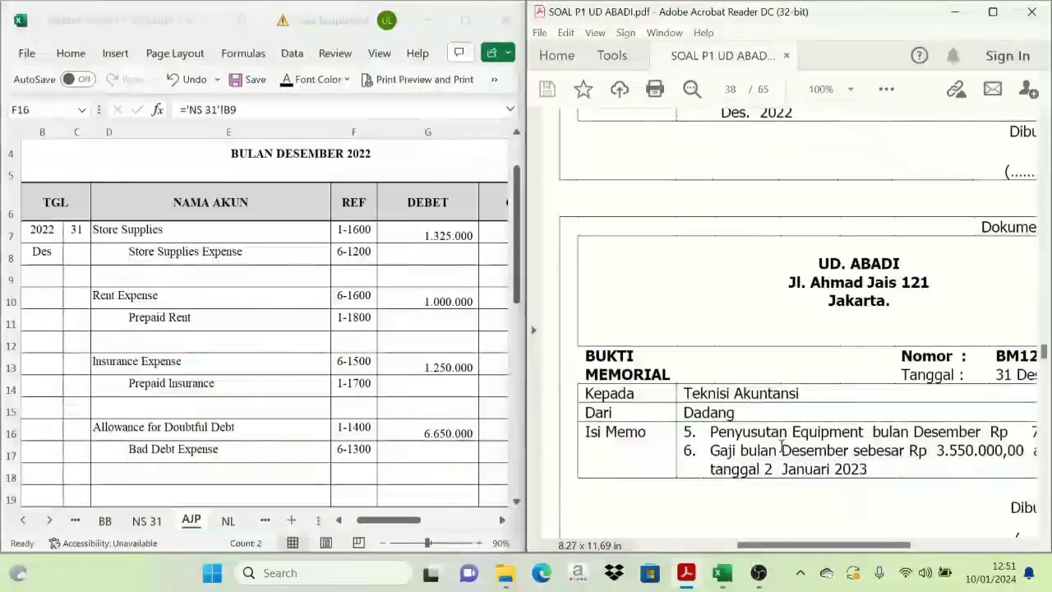
- Set the font of the date 31 in C19 and the equipment depreciation entry's account names in D19:E20 of AJP to black
{"action": "scroll", "coordinate": [781, 452], "scroll_direction": "down", "scroll_amount": 2}
{"action": "mouse_move", "coordinate": [798, 547]}
{"action": "left_mouse_down"}
{"action": "mouse_move", "coordinate": [869, 552]}
{"action": "mouse_move", "coordinate": [816, 553]}
{"action": "left_mouse_up"}
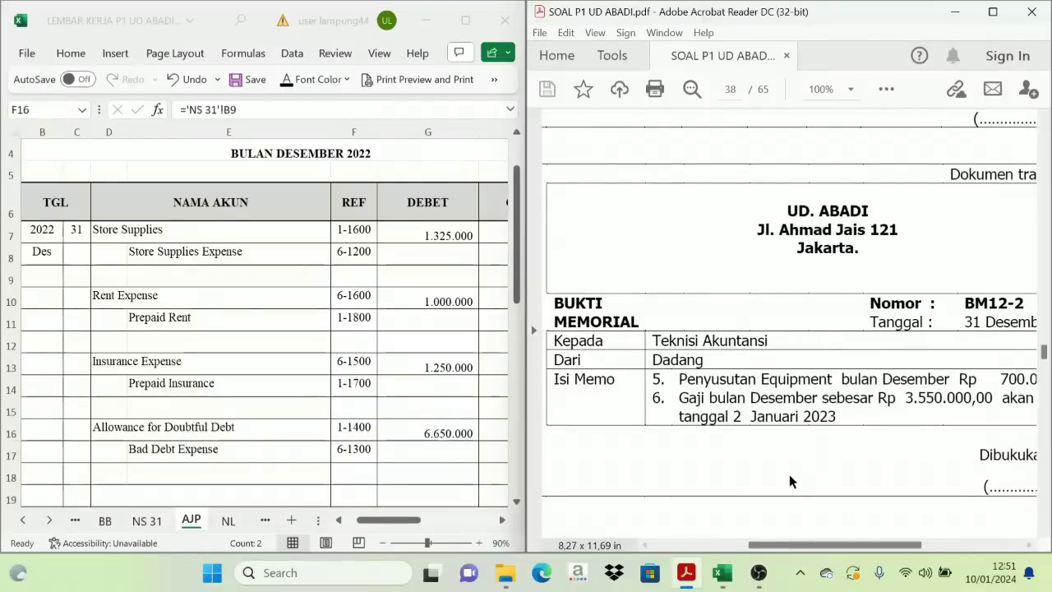
{"action": "scroll", "coordinate": [789, 477], "scroll_direction": "down", "scroll_amount": 1}
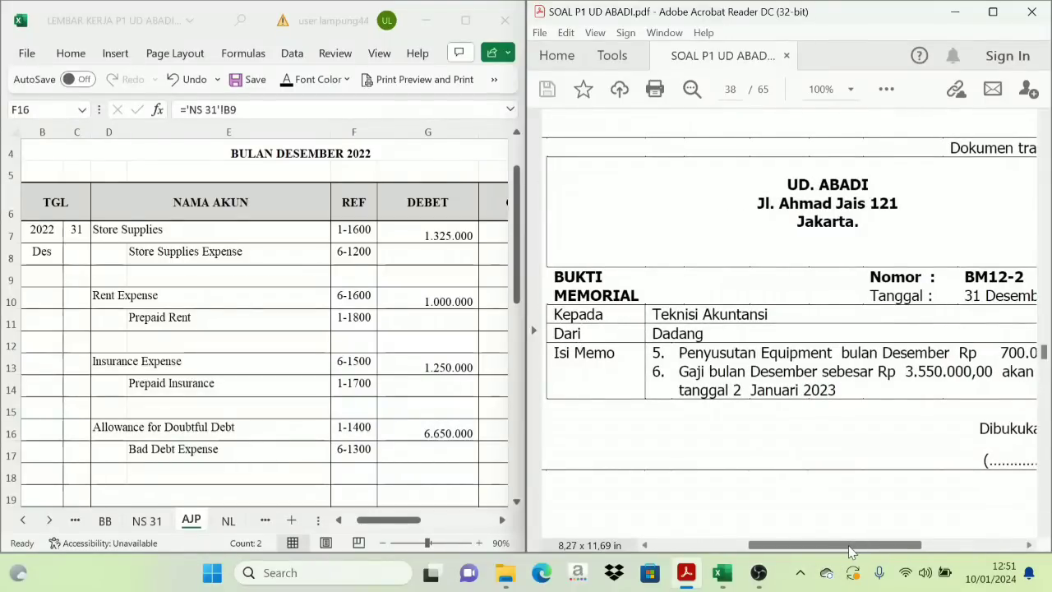
{"action": "left_click_drag", "start_coordinate": [846, 553], "coordinate": [880, 561]}
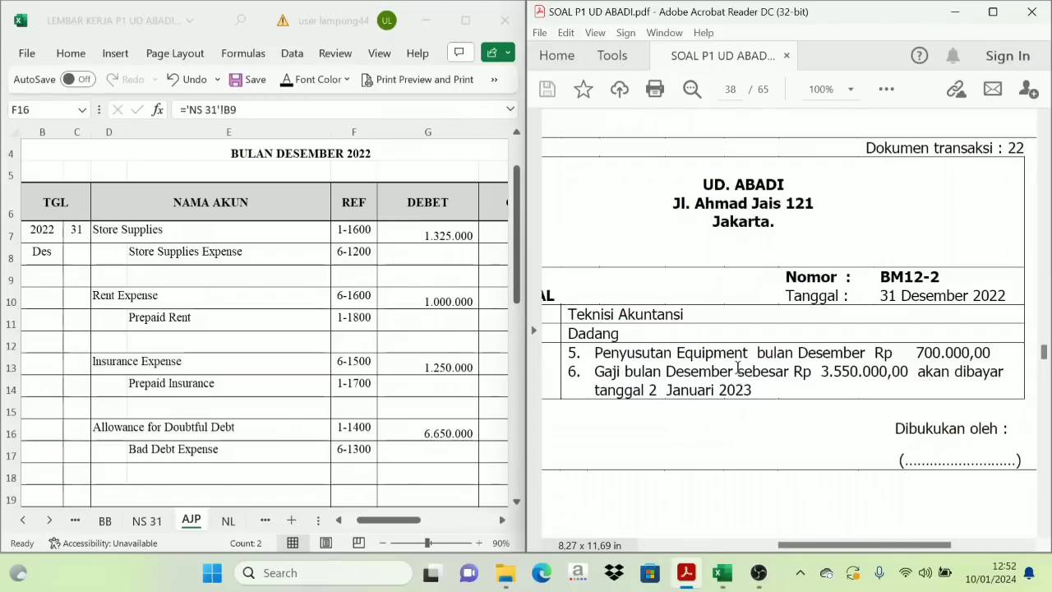
{"action": "left_click", "coordinate": [197, 451]}
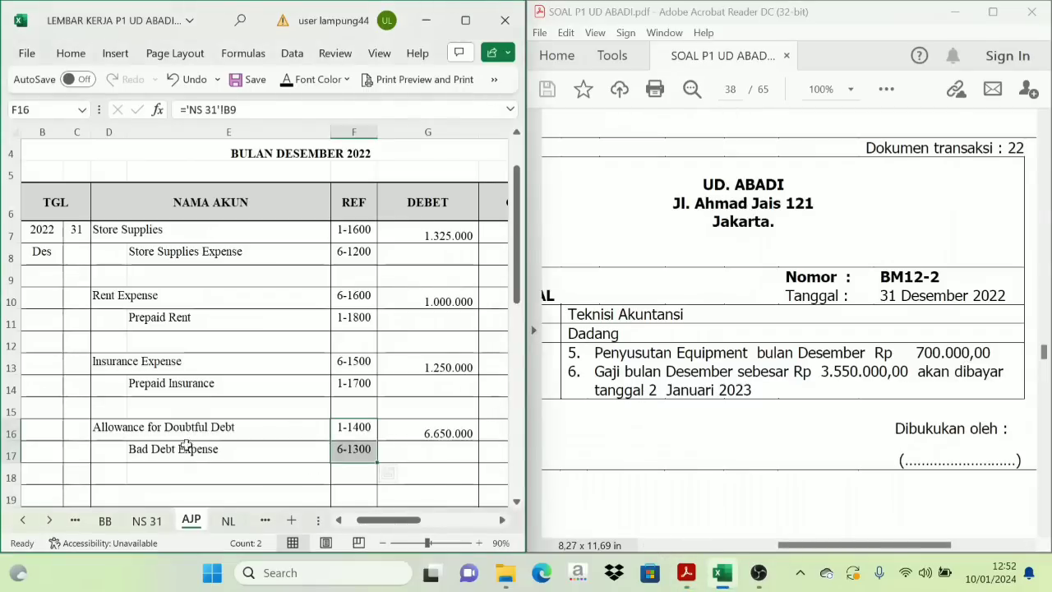
{"action": "scroll", "coordinate": [189, 446], "scroll_direction": "down", "scroll_amount": 1}
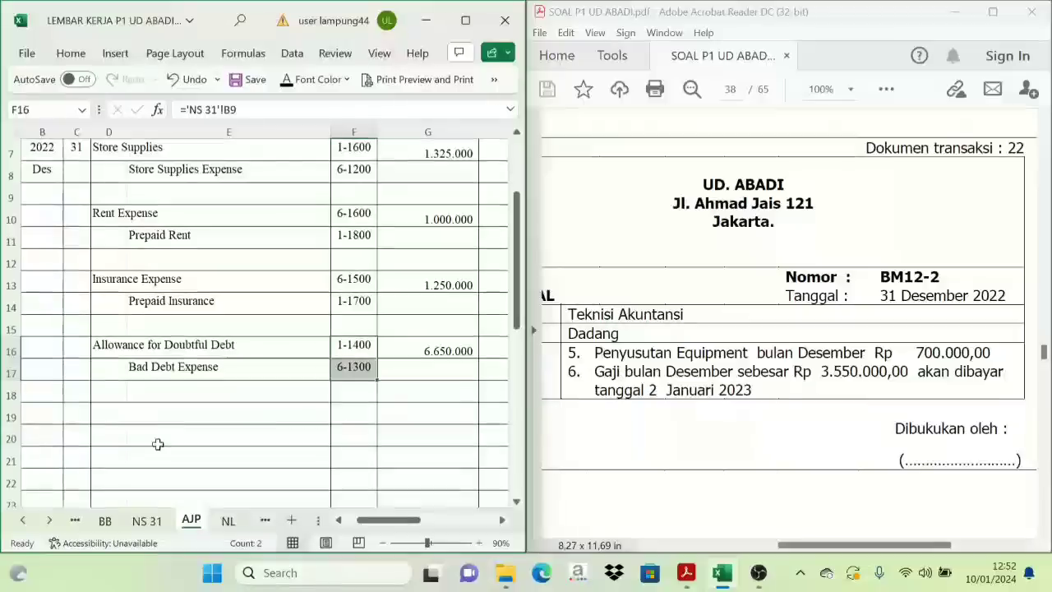
{"action": "left_click", "coordinate": [76, 415]}
{"action": "left_click", "coordinate": [287, 82]}
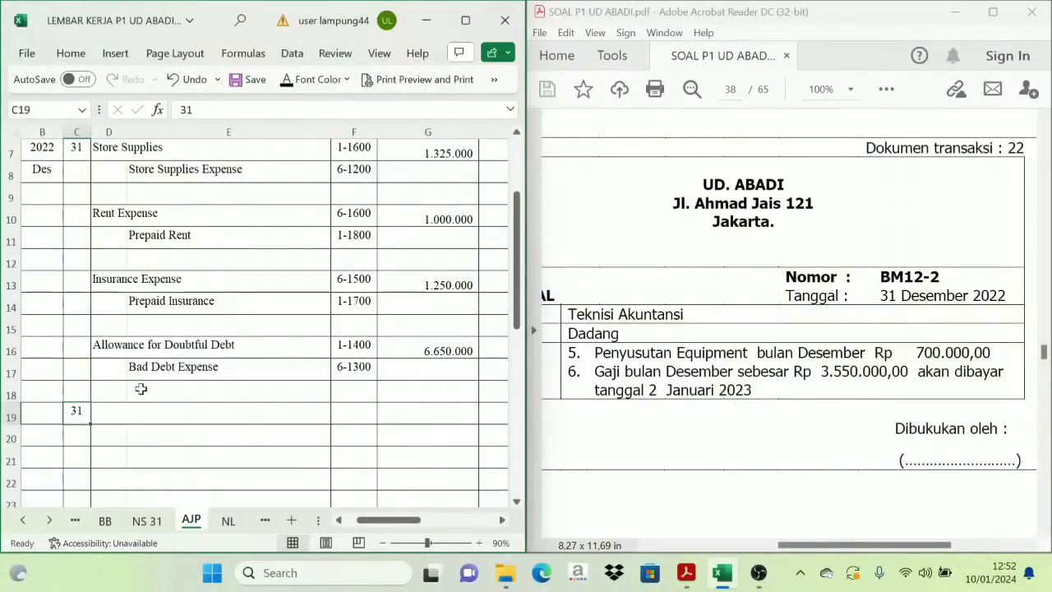
{"action": "left_click_drag", "start_coordinate": [112, 413], "coordinate": [157, 435]}
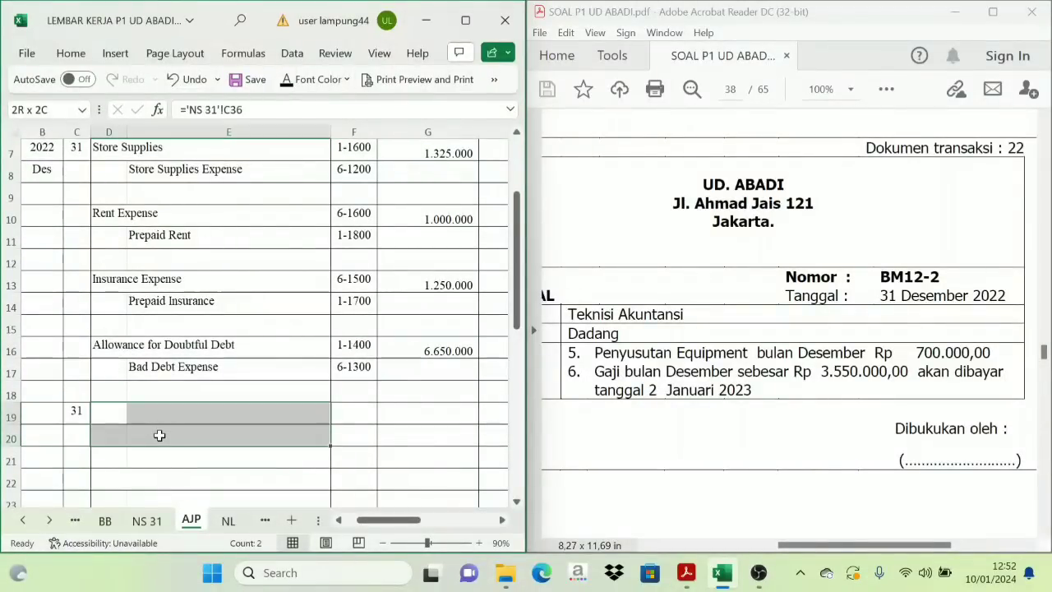
{"action": "left_click", "coordinate": [287, 82]}
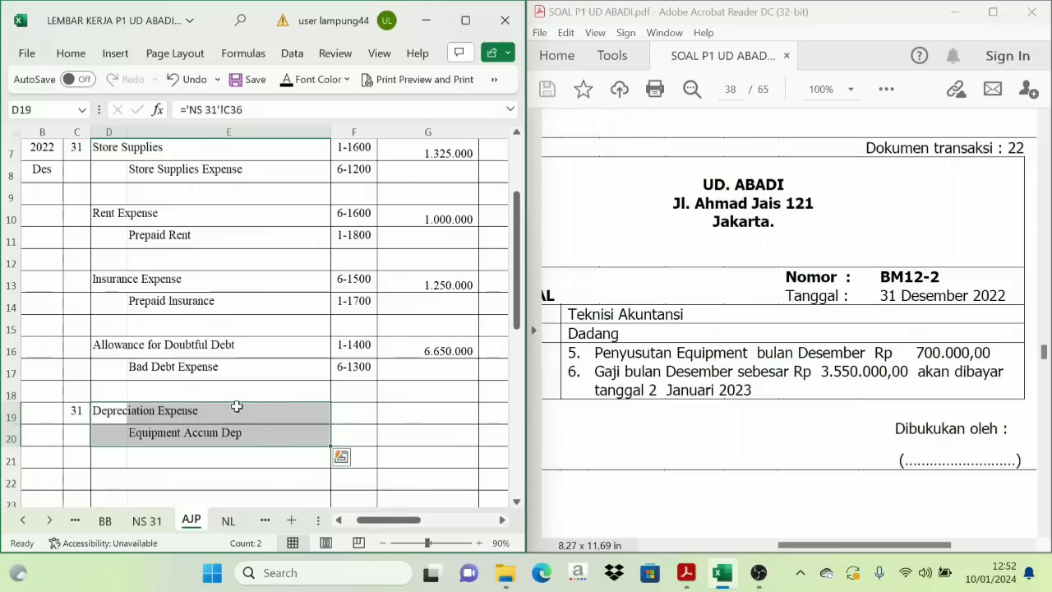
{"action": "left_click", "coordinate": [140, 414]}
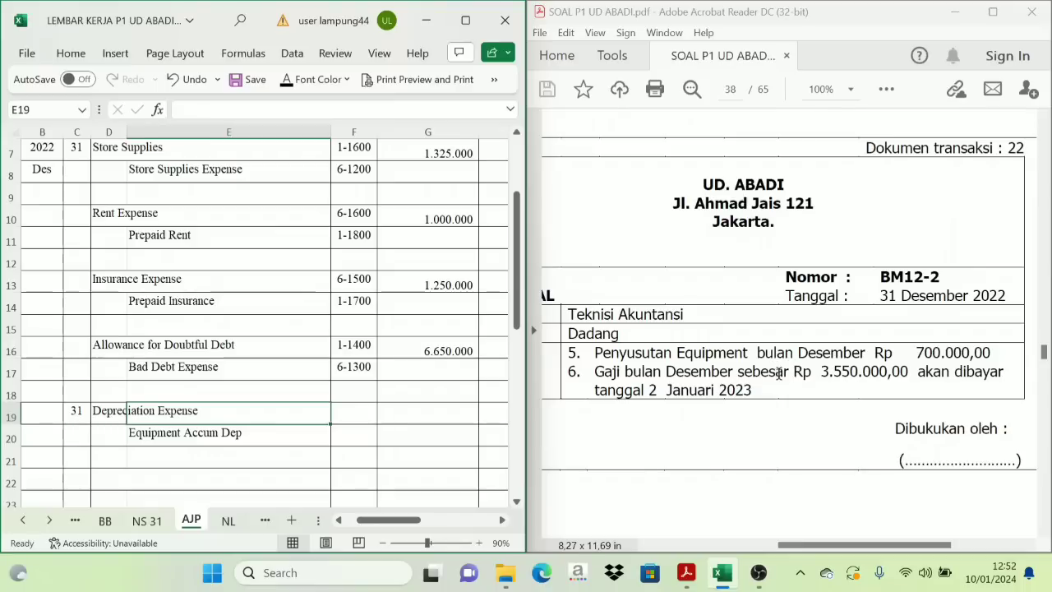
- Set the font of the depreciation entry's REF codes in F19:F20 and its debit and credit amounts in G19:H20 to black
{"action": "left_click_drag", "start_coordinate": [348, 417], "coordinate": [347, 436]}
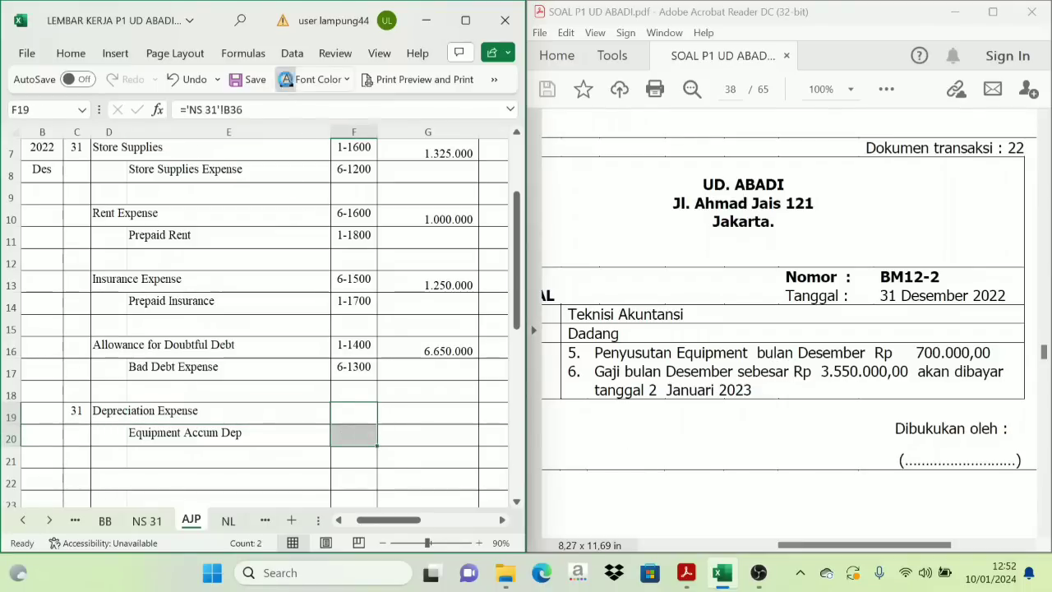
{"action": "key", "text": "ctrl+v"}
{"action": "left_click", "coordinate": [503, 519]}
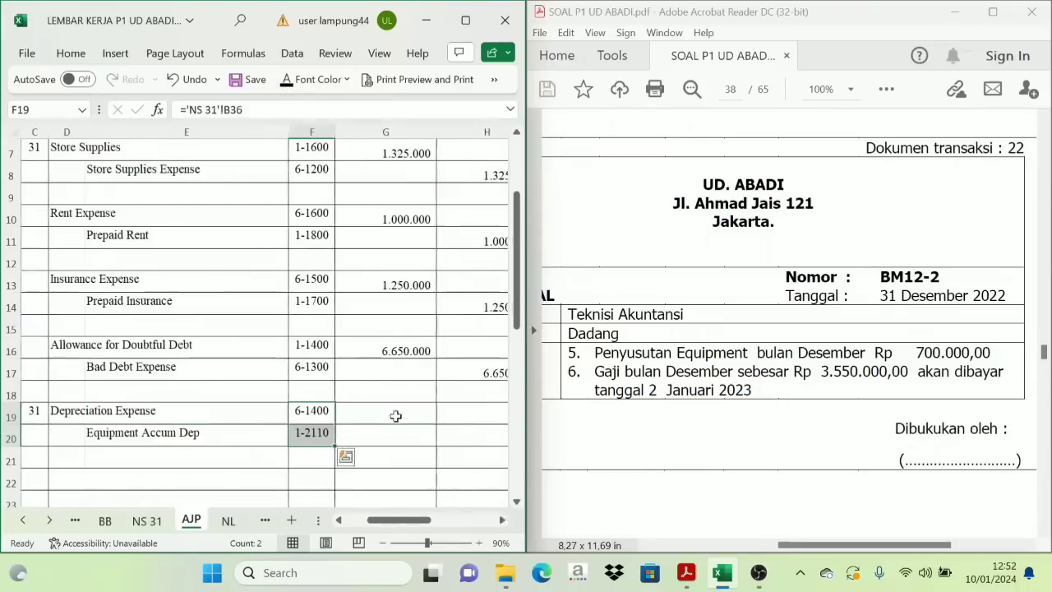
{"action": "left_click_drag", "start_coordinate": [395, 416], "coordinate": [477, 436]}
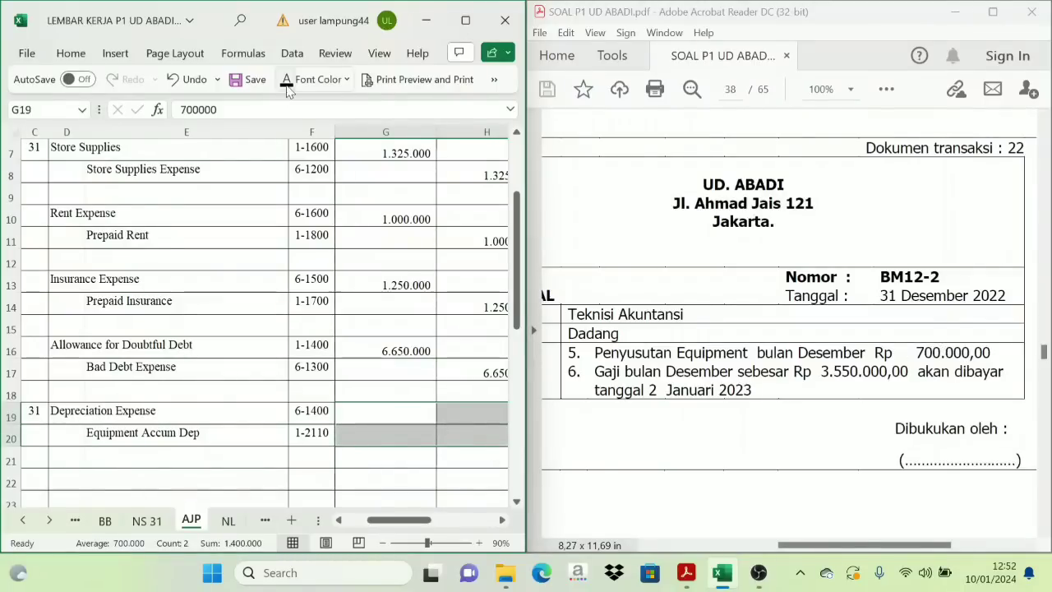
{"action": "key", "text": "ctrl+v"}
{"action": "left_click", "coordinate": [503, 521]}
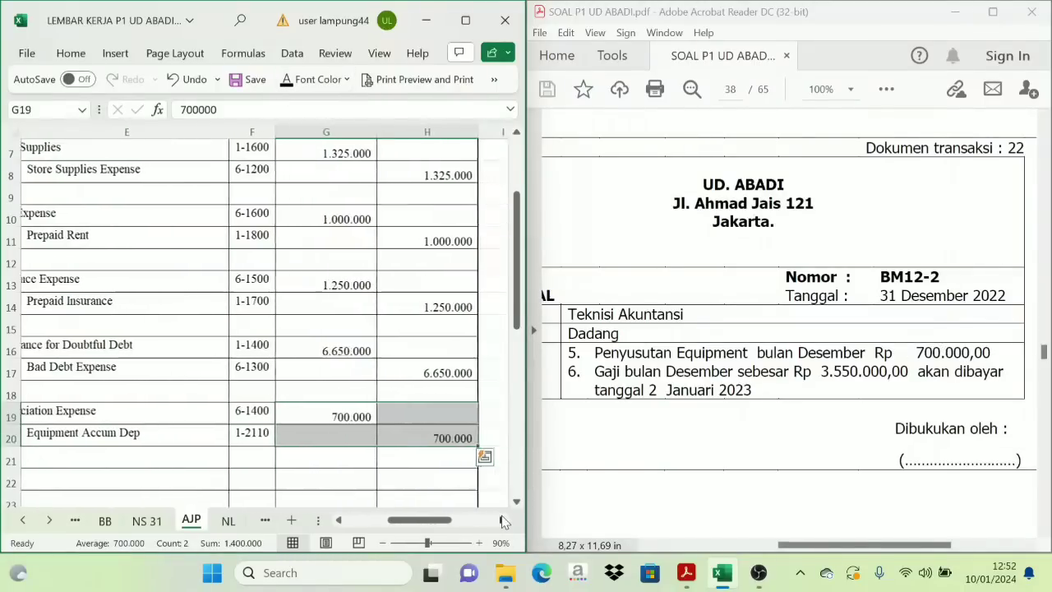
{"action": "left_click_drag", "start_coordinate": [440, 520], "coordinate": [425, 529]}
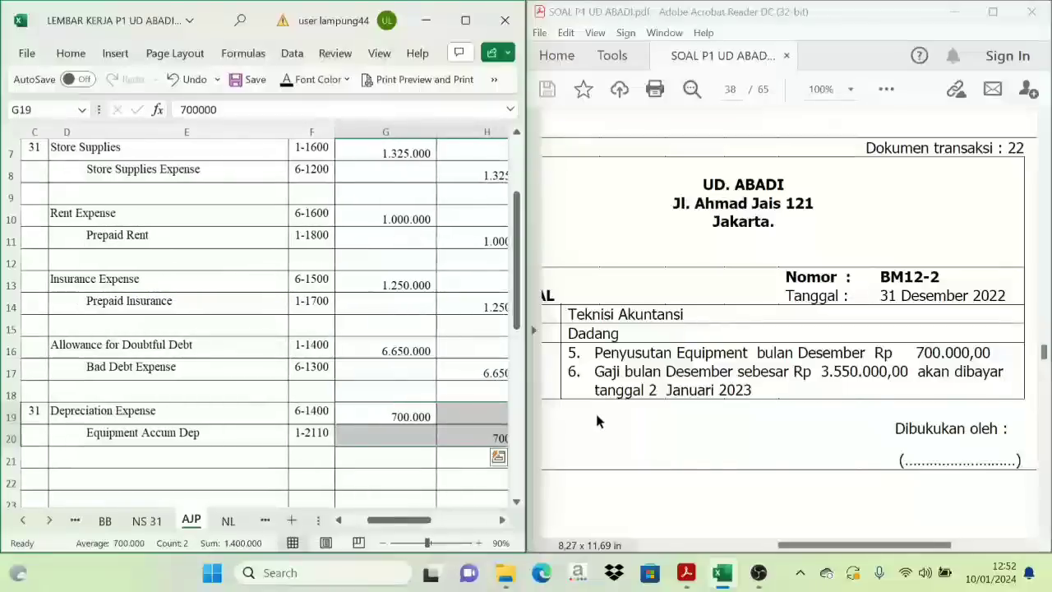
- Set the font of the December salaries entry's account names in D22:E23 of AJP to black
{"action": "scroll", "coordinate": [600, 414], "scroll_direction": "down", "scroll_amount": 2}
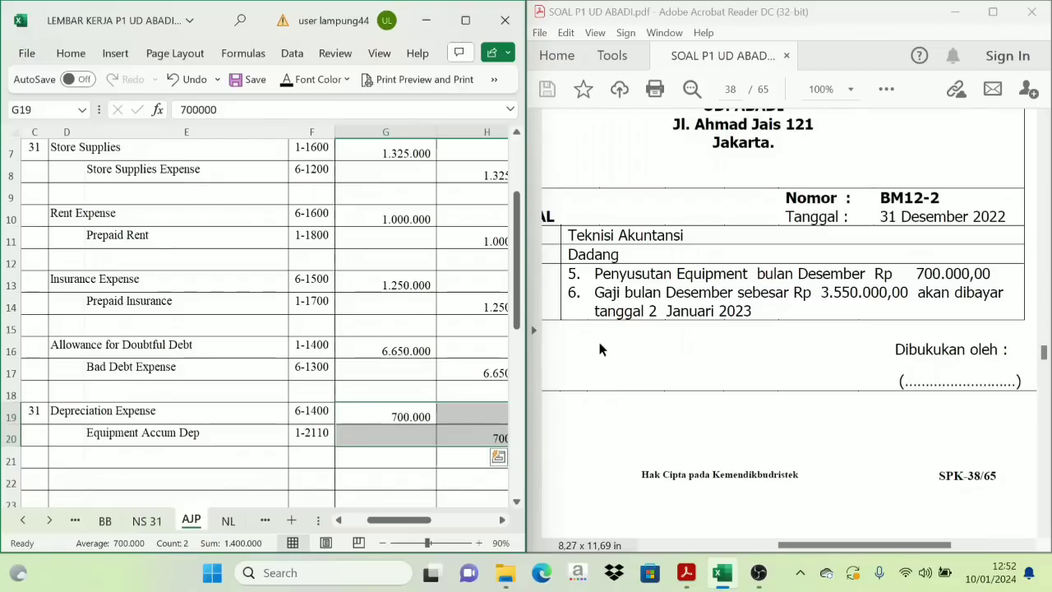
{"action": "left_click", "coordinate": [336, 521]}
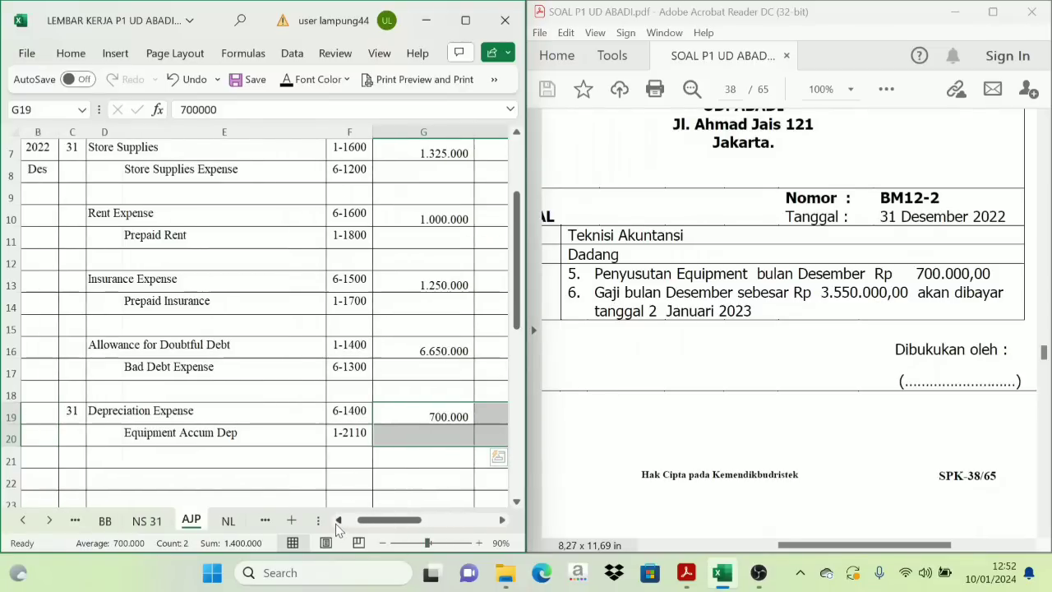
{"action": "left_click", "coordinate": [516, 501]}
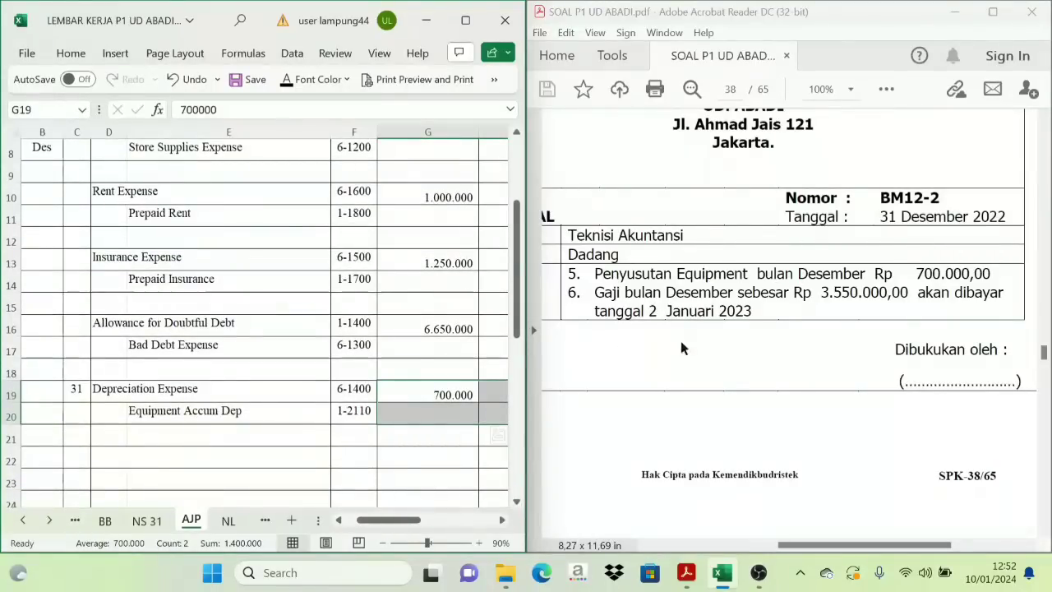
{"action": "left_click", "coordinate": [76, 462]}
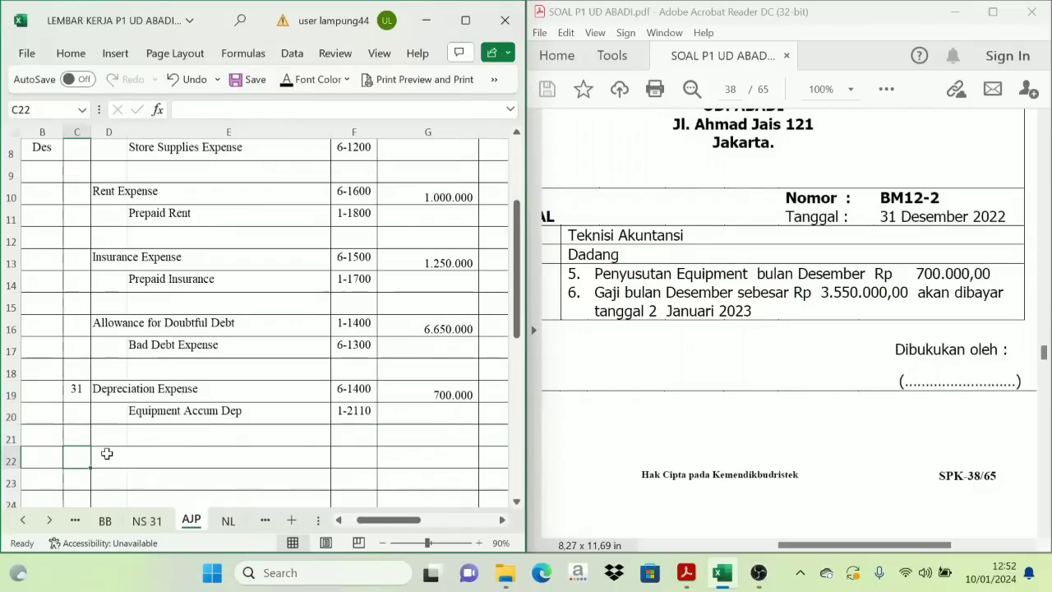
{"action": "left_click_drag", "start_coordinate": [107, 456], "coordinate": [184, 478]}
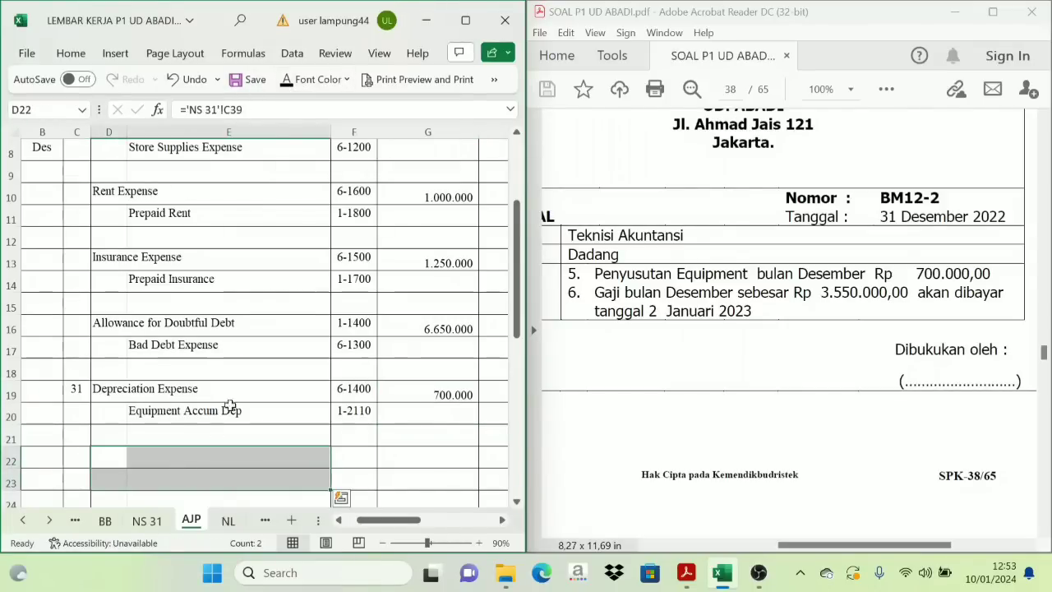
{"action": "left_click", "coordinate": [279, 86]}
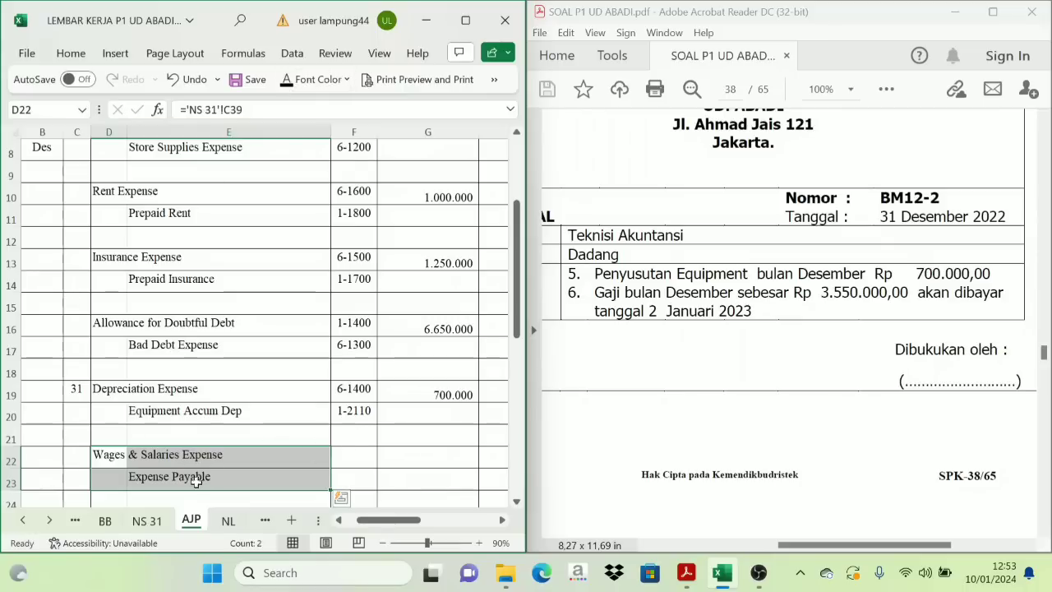
{"action": "left_click", "coordinate": [136, 484]}
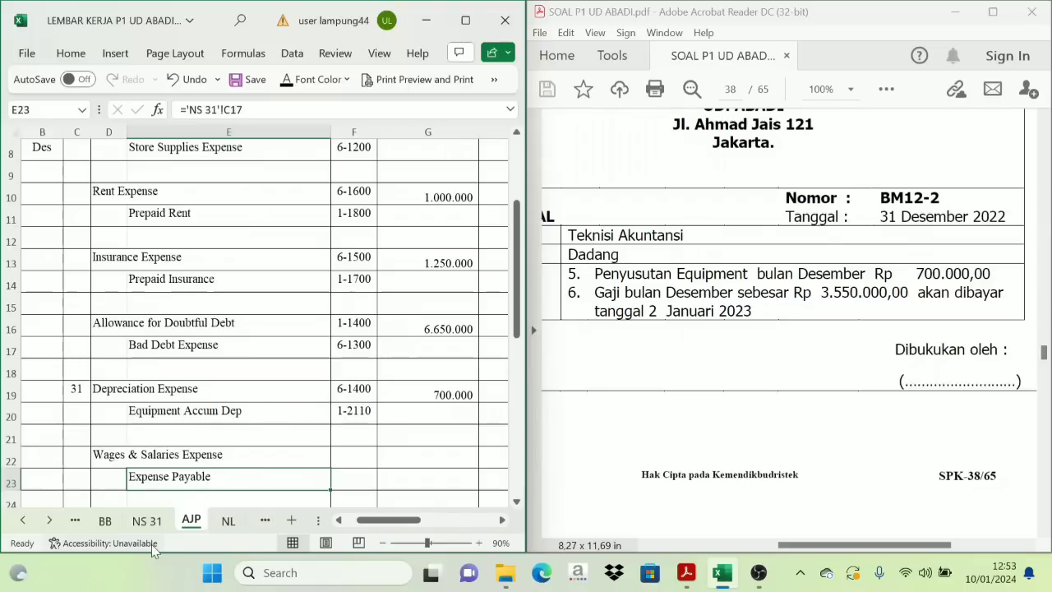
- Set the font of the salaries entry's REF codes in F22:F23 and its debit and credit amounts in G22:H23 to black
{"action": "left_click_drag", "start_coordinate": [368, 452], "coordinate": [357, 470]}
{"action": "key", "text": "ctrl+v"}
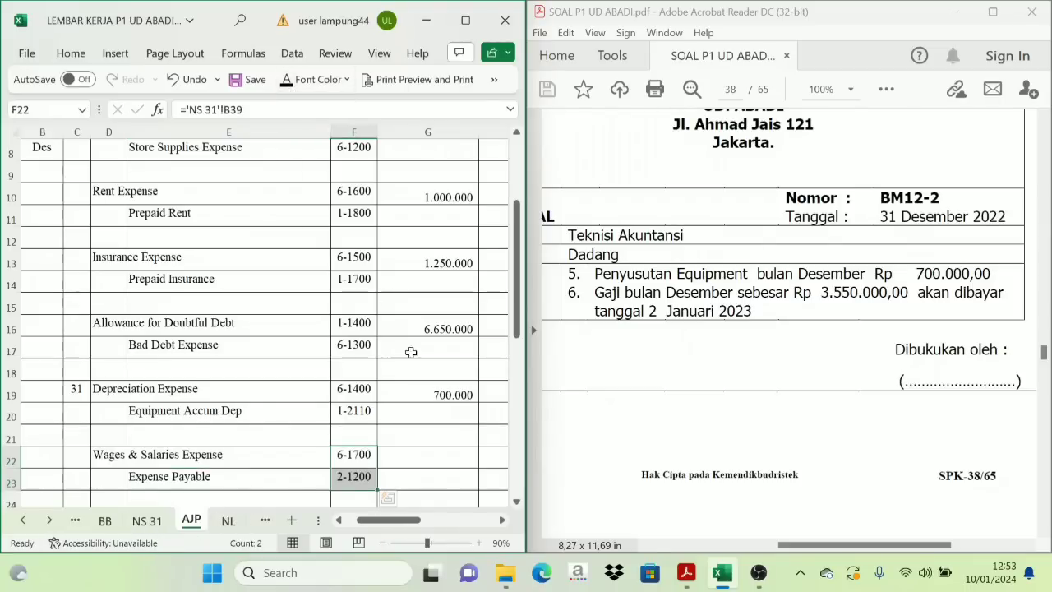
{"action": "left_click", "coordinate": [503, 519]}
{"action": "left_click_drag", "start_coordinate": [405, 462], "coordinate": [453, 485]}
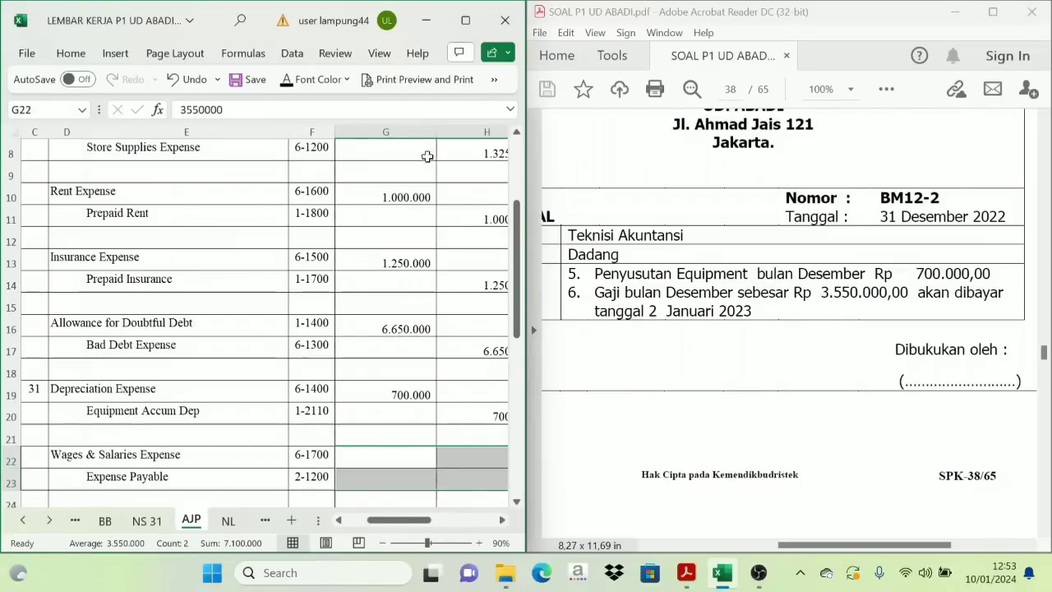
{"action": "left_click", "coordinate": [286, 84]}
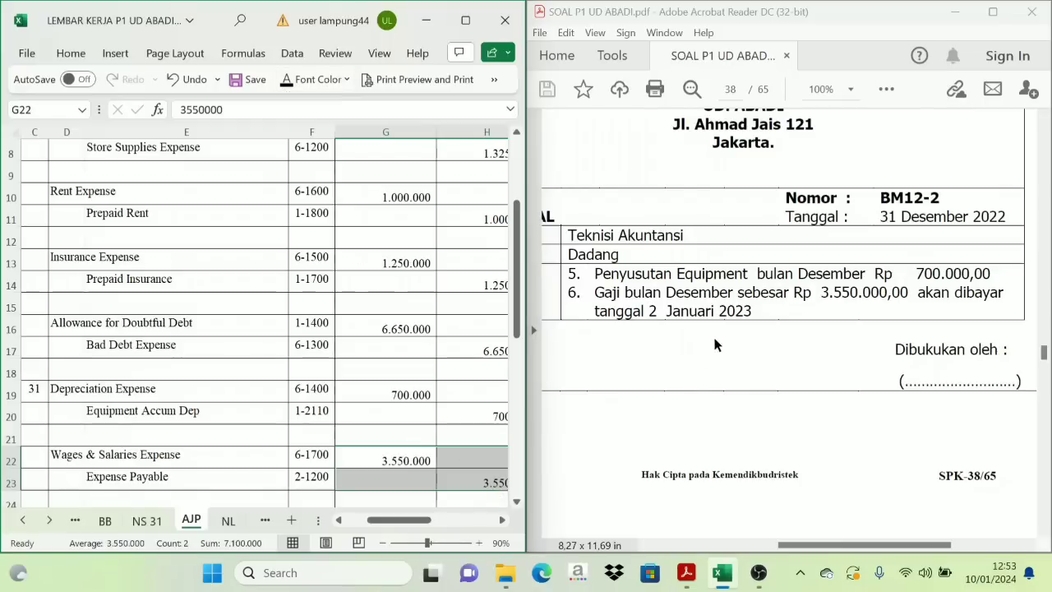
{"action": "left_click_drag", "start_coordinate": [413, 522], "coordinate": [403, 522]}
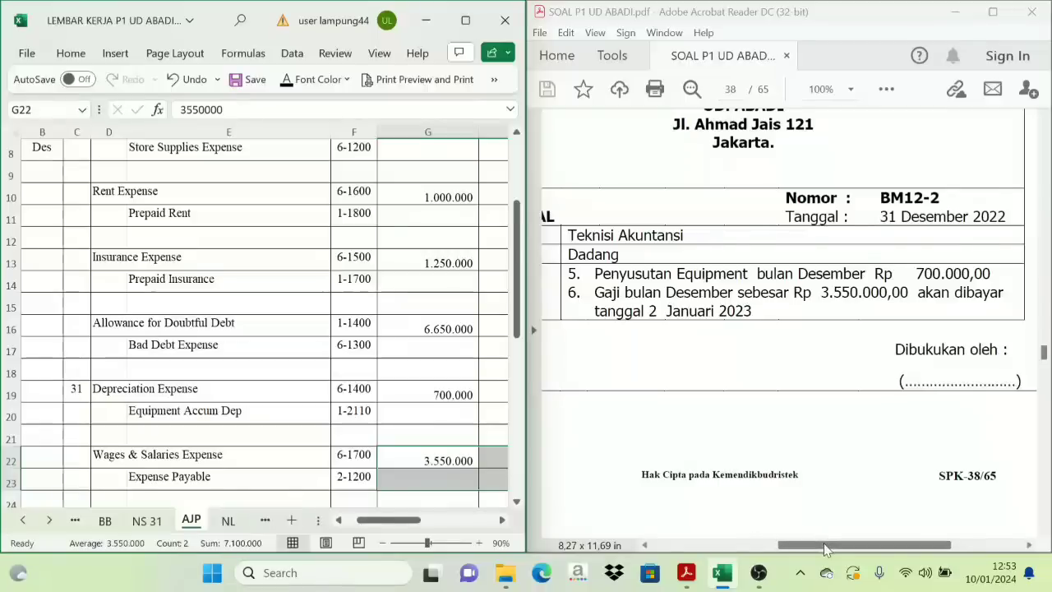
- Read memo BM12-3 on page 39 of the PDF, covering the PPN account closing and the income tax calculation
{"action": "left_click_drag", "start_coordinate": [822, 545], "coordinate": [781, 545]}
{"action": "scroll", "coordinate": [752, 436], "scroll_direction": "down", "scroll_amount": 4}
{"action": "scroll", "coordinate": [747, 411], "scroll_direction": "down", "scroll_amount": 8}
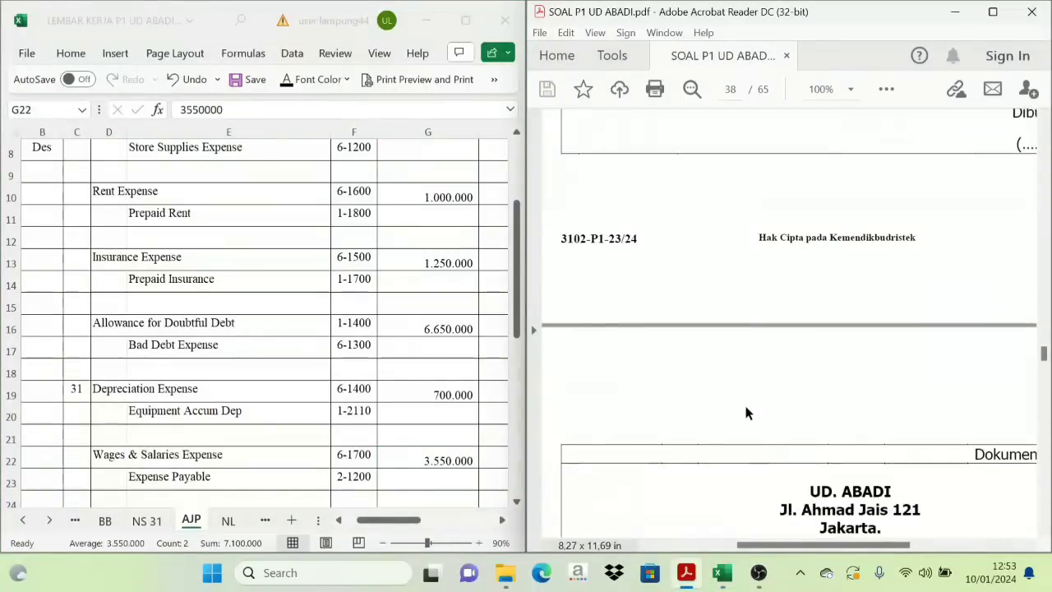
{"action": "scroll", "coordinate": [744, 423], "scroll_direction": "up", "scroll_amount": 1}
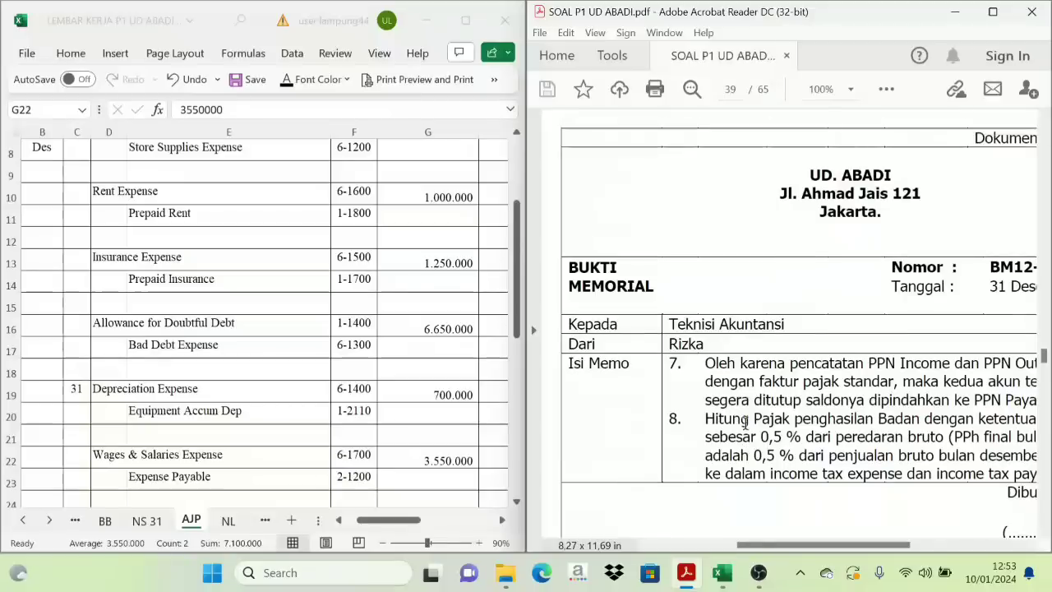
{"action": "left_click_drag", "start_coordinate": [835, 545], "coordinate": [878, 549]}
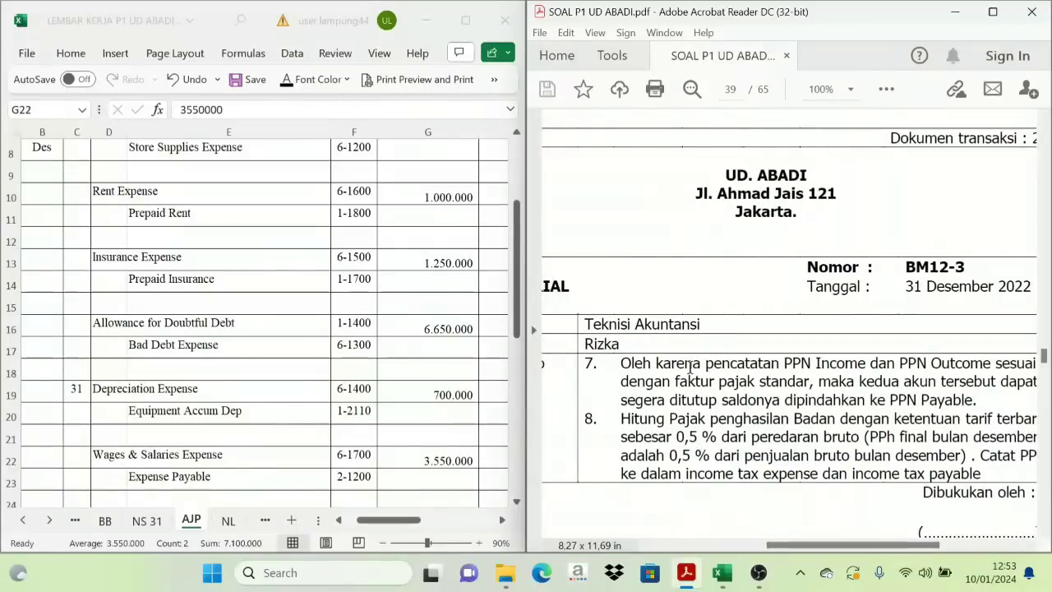
{"action": "scroll", "coordinate": [687, 370], "scroll_direction": "down", "scroll_amount": 2}
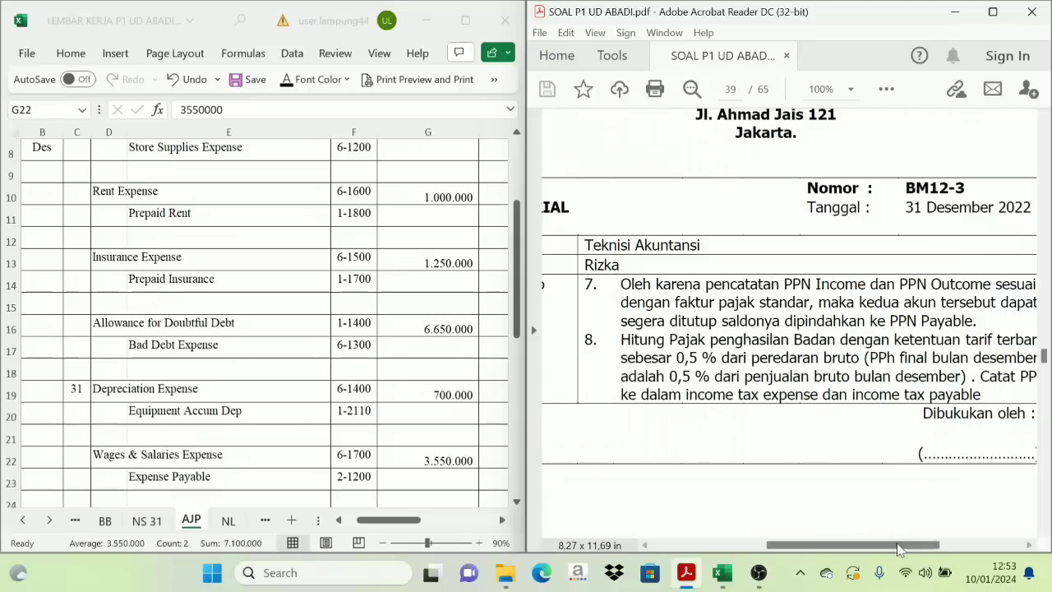
{"action": "left_click_drag", "start_coordinate": [898, 545], "coordinate": [909, 545]}
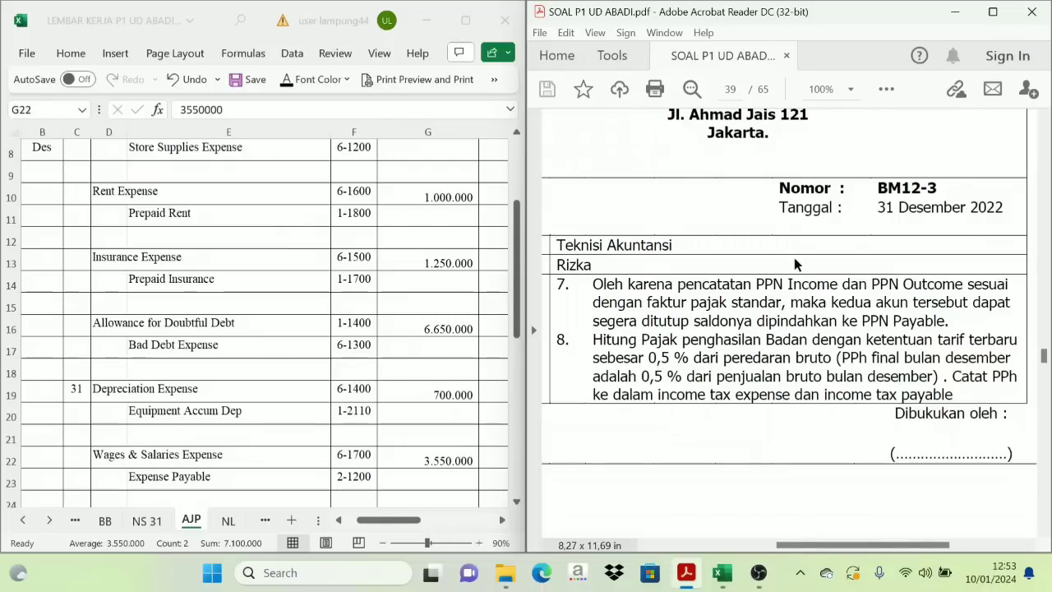
- Check the hidden account reference in E26 of AJP and locate the PPN Outcome account in the NS 31 trial balance
{"action": "left_click", "coordinate": [518, 501]}
{"action": "left_click", "coordinate": [519, 501]}
{"action": "left_click", "coordinate": [519, 502]}
{"action": "left_click", "coordinate": [518, 501]}
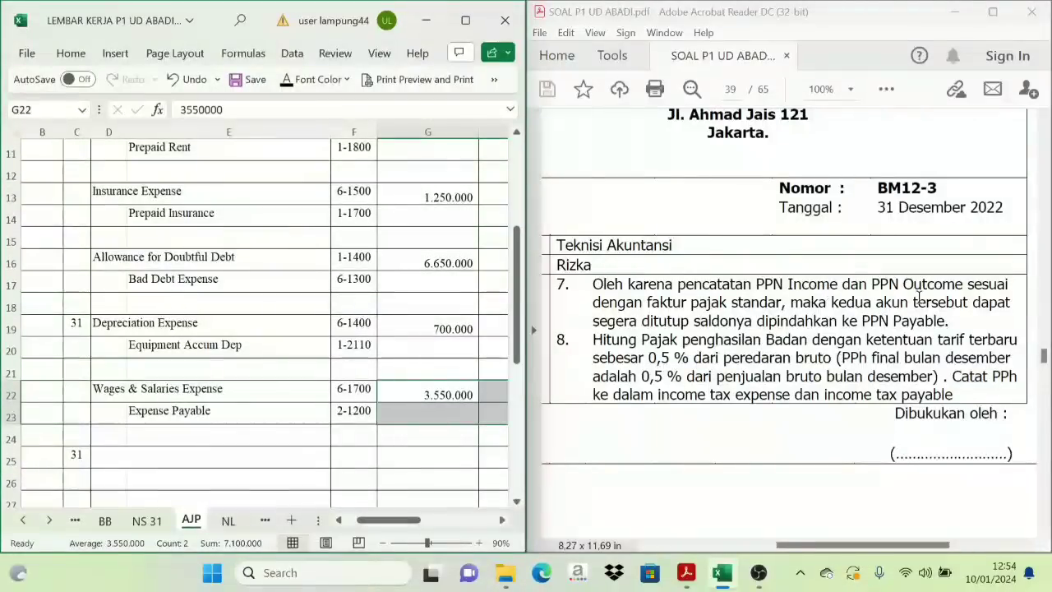
{"action": "left_click", "coordinate": [164, 485]}
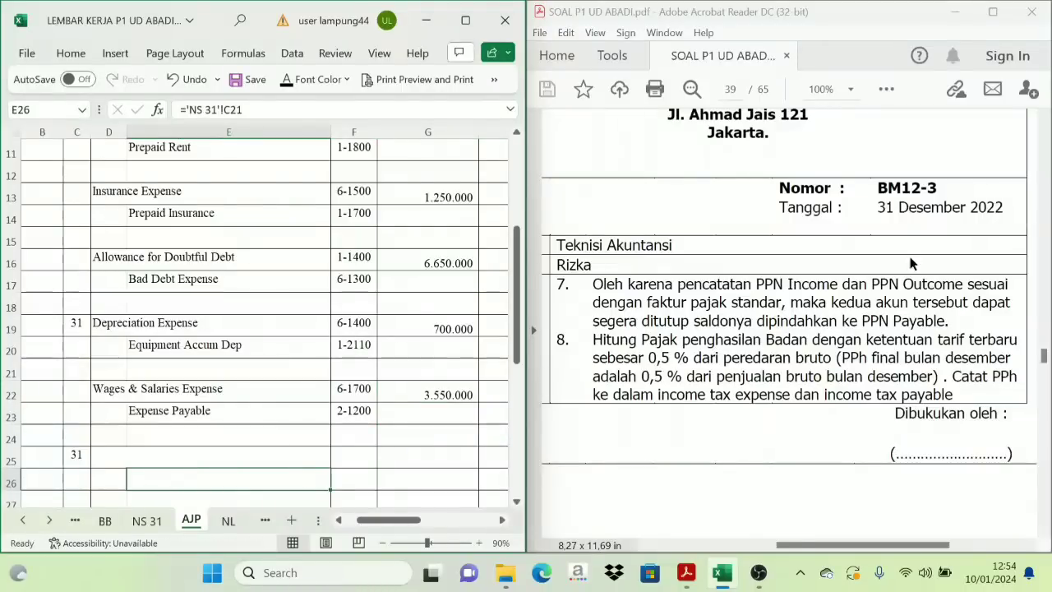
{"action": "left_click", "coordinate": [147, 521]}
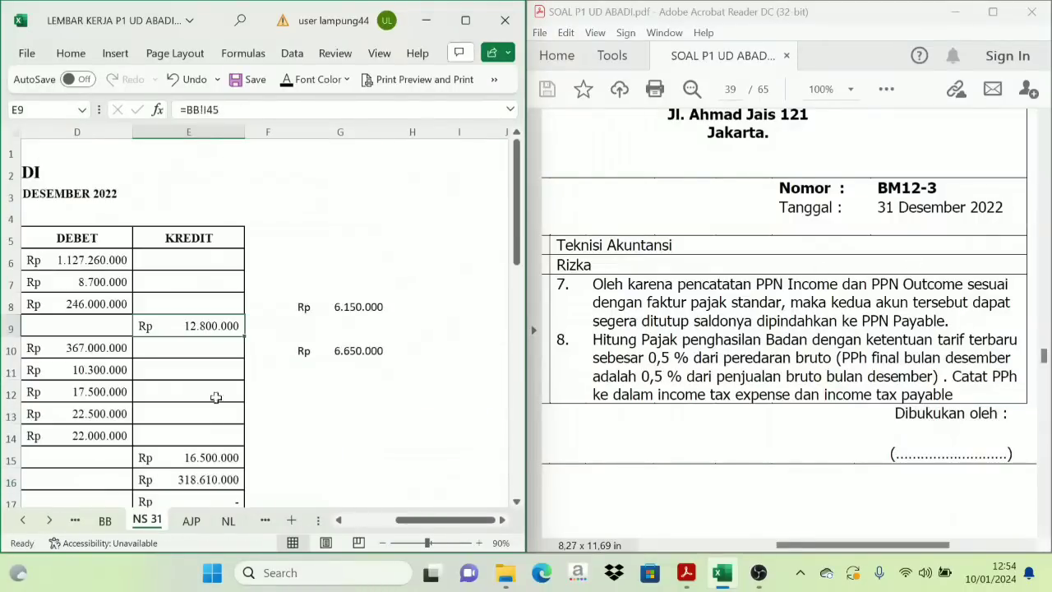
{"action": "left_click_drag", "start_coordinate": [474, 520], "coordinate": [448, 526]}
{"action": "scroll", "coordinate": [324, 449], "scroll_direction": "down", "scroll_amount": 5}
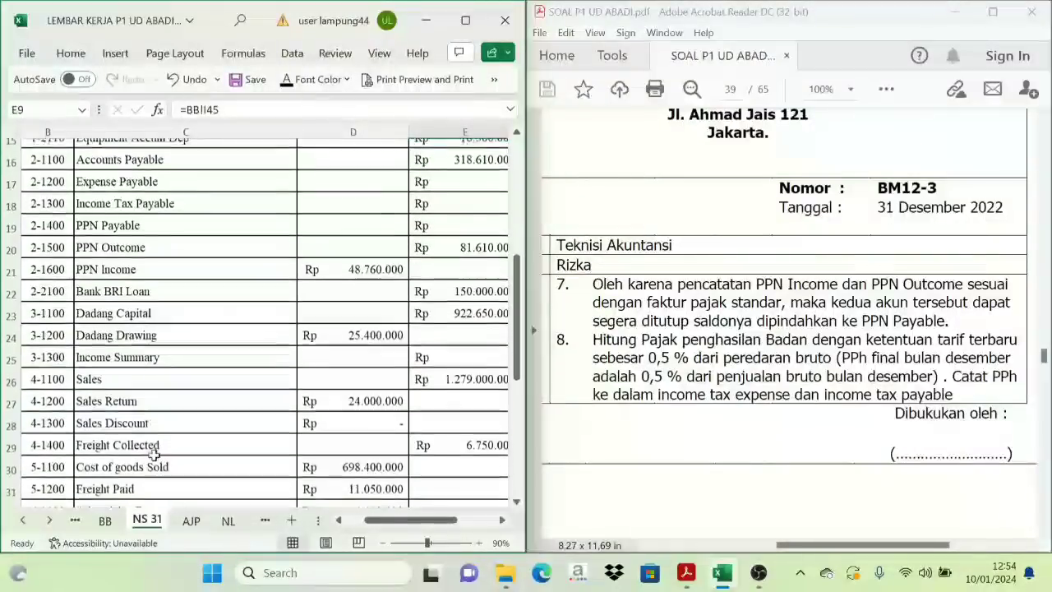
{"action": "left_click", "coordinate": [166, 238]}
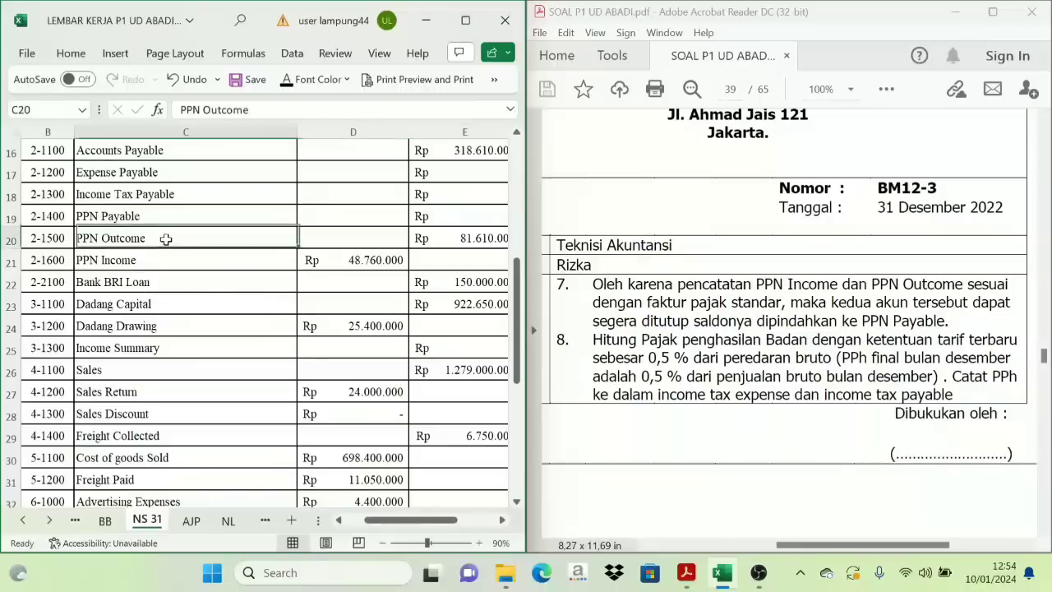
- Examine the credit balance of PPN Outcome and the debit balance of PPN Income in the NS 31 trial balance
{"action": "left_click", "coordinate": [451, 238]}
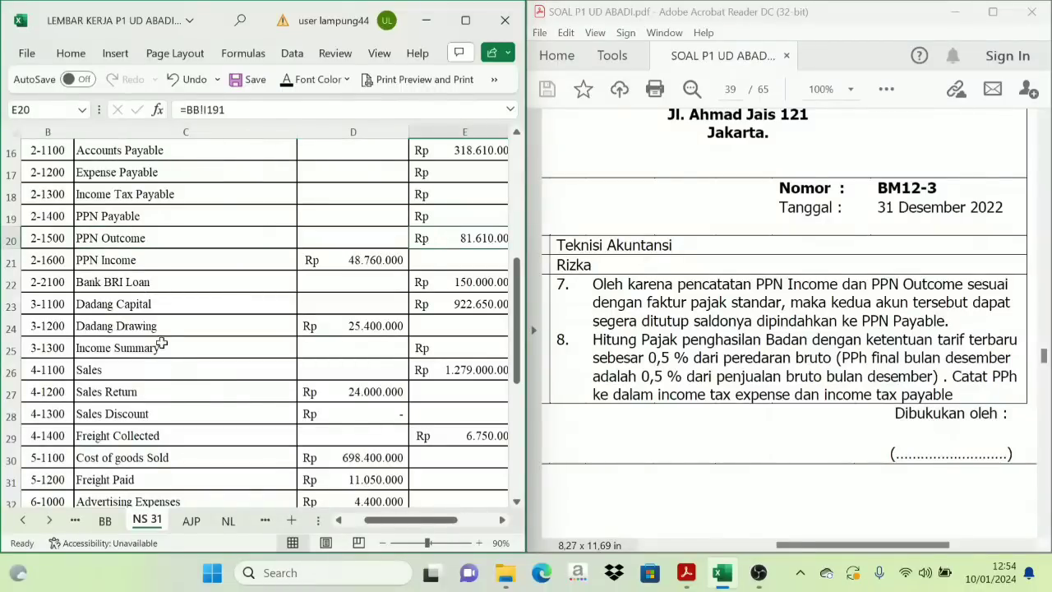
{"action": "left_click", "coordinate": [115, 260]}
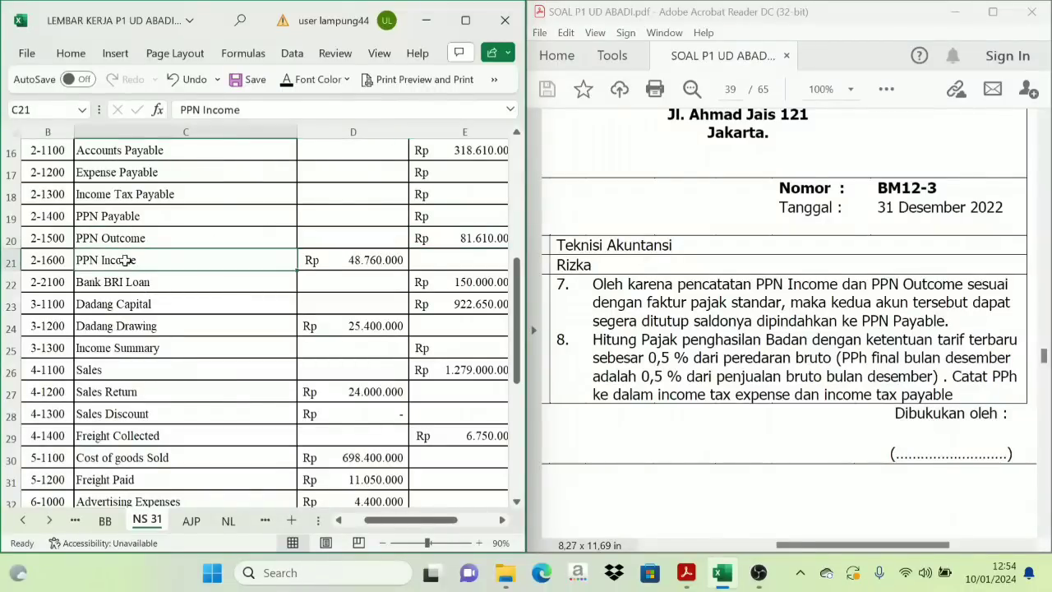
{"action": "left_click", "coordinate": [380, 260]}
{"action": "left_click", "coordinate": [234, 235]}
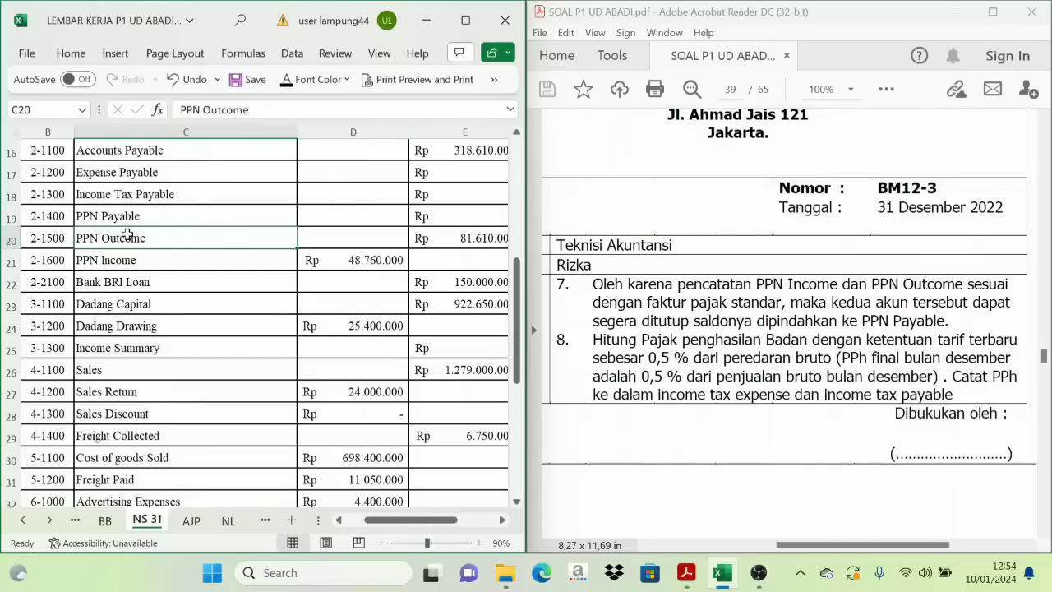
{"action": "left_click", "coordinate": [464, 240]}
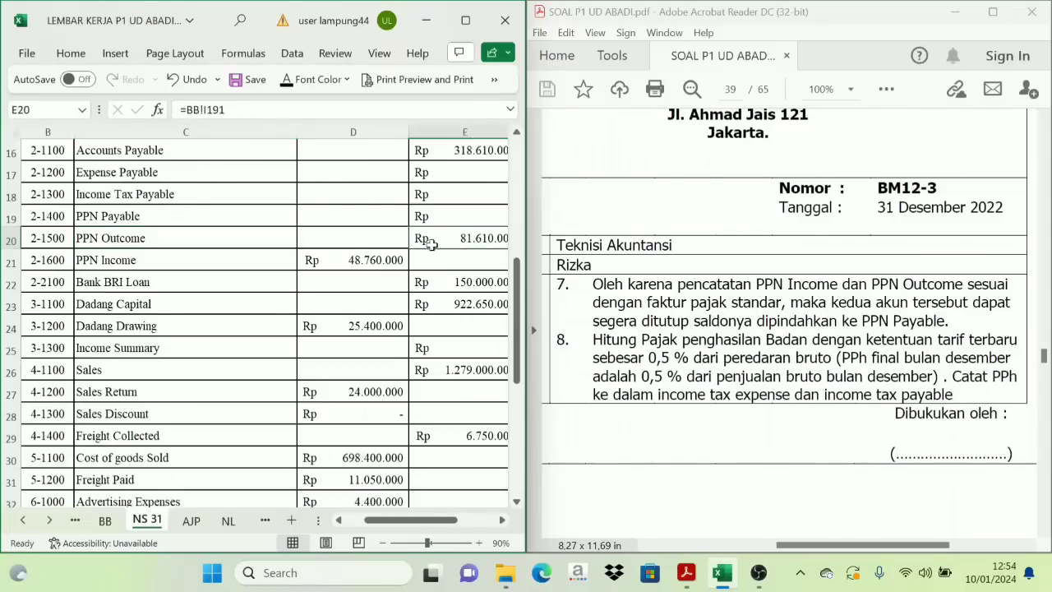
{"action": "left_click", "coordinate": [324, 231]}
{"action": "left_click", "coordinate": [125, 258]}
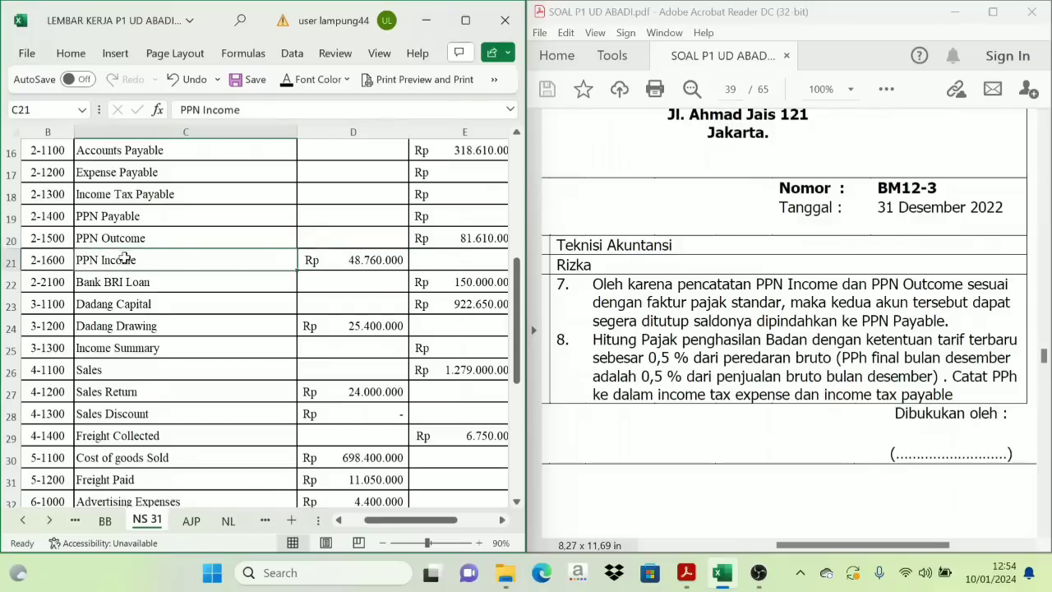
{"action": "left_click", "coordinate": [300, 265]}
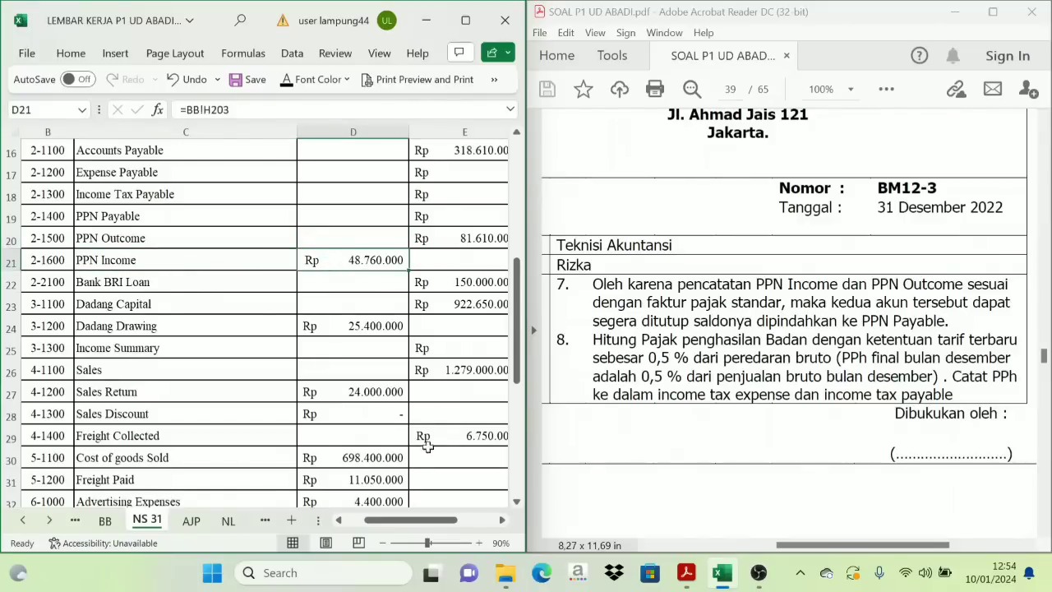
{"action": "left_click", "coordinate": [465, 238]}
{"action": "left_click", "coordinate": [362, 276]}
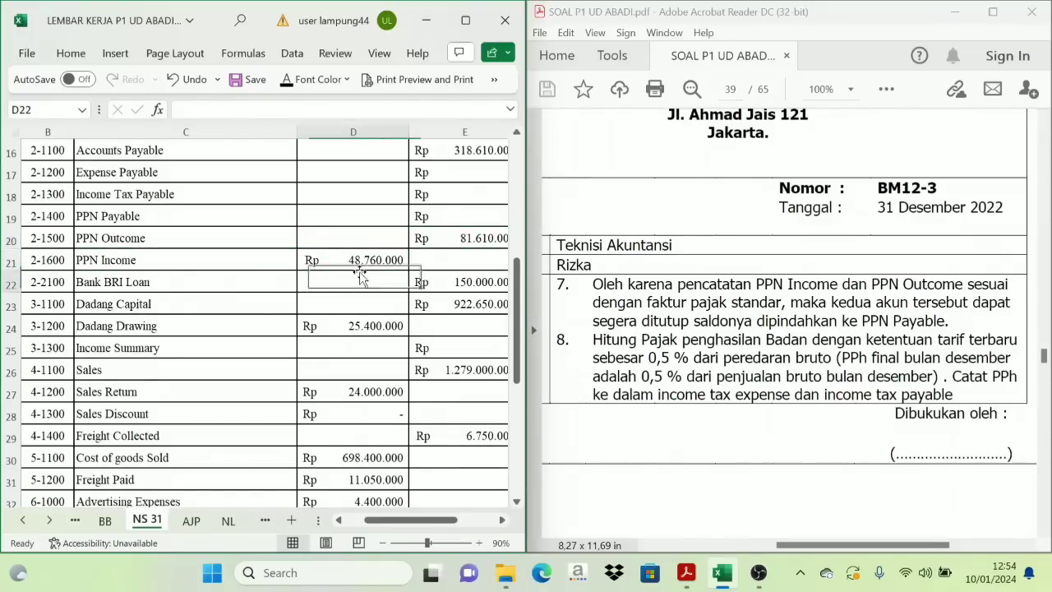
{"action": "left_click", "coordinate": [429, 247]}
{"action": "left_click", "coordinate": [362, 276]}
{"action": "left_click", "coordinate": [448, 239]}
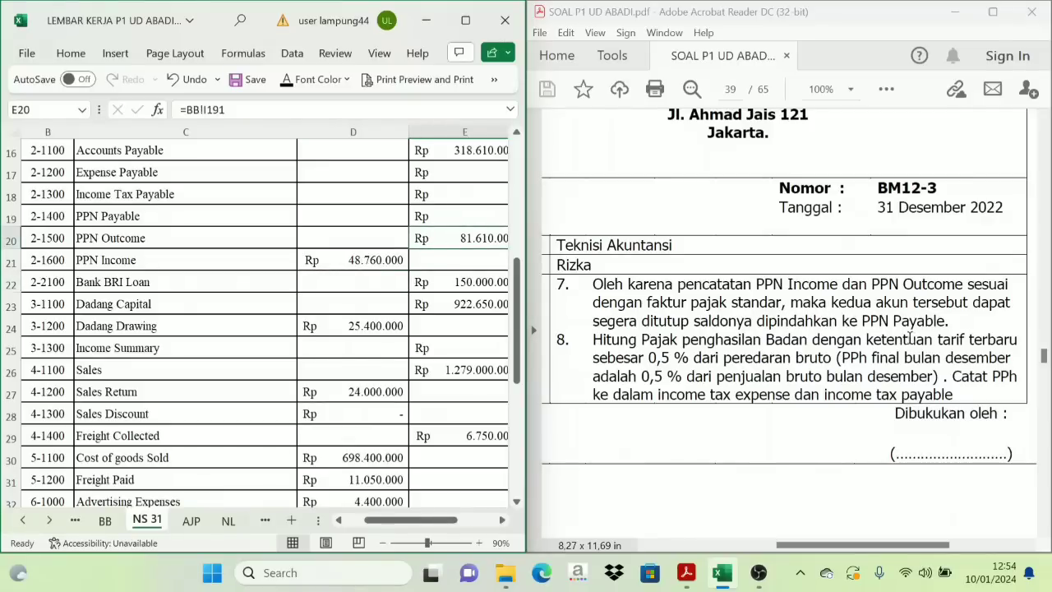
- Set the font of the PPN closing entry's account names in D25:E27 of AJP to black
{"action": "left_click", "coordinate": [193, 520]}
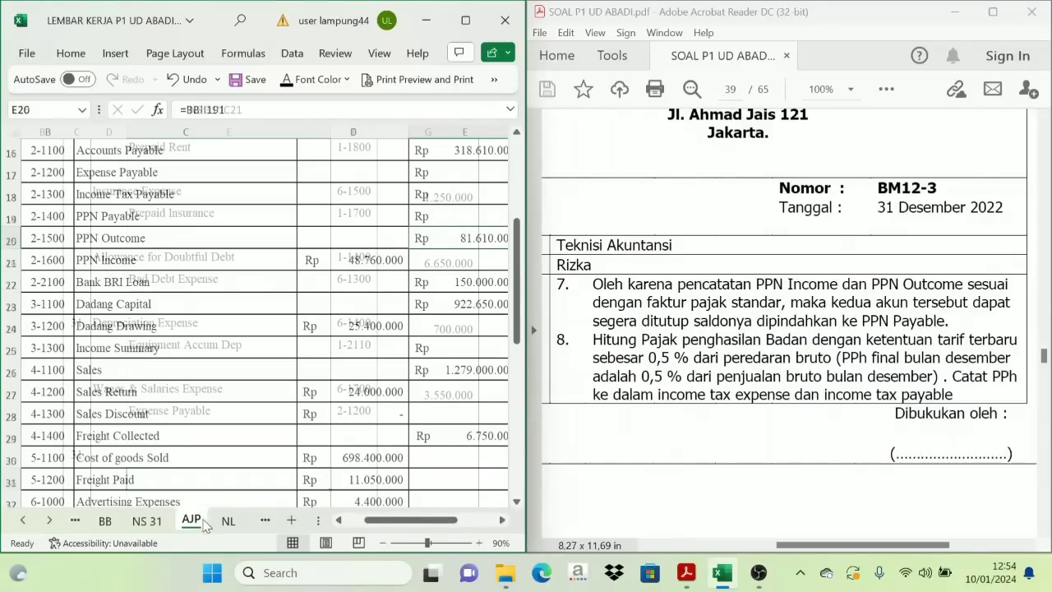
{"action": "scroll", "coordinate": [219, 477], "scroll_direction": "down", "scroll_amount": 1}
{"action": "left_click_drag", "start_coordinate": [123, 392], "coordinate": [228, 435]}
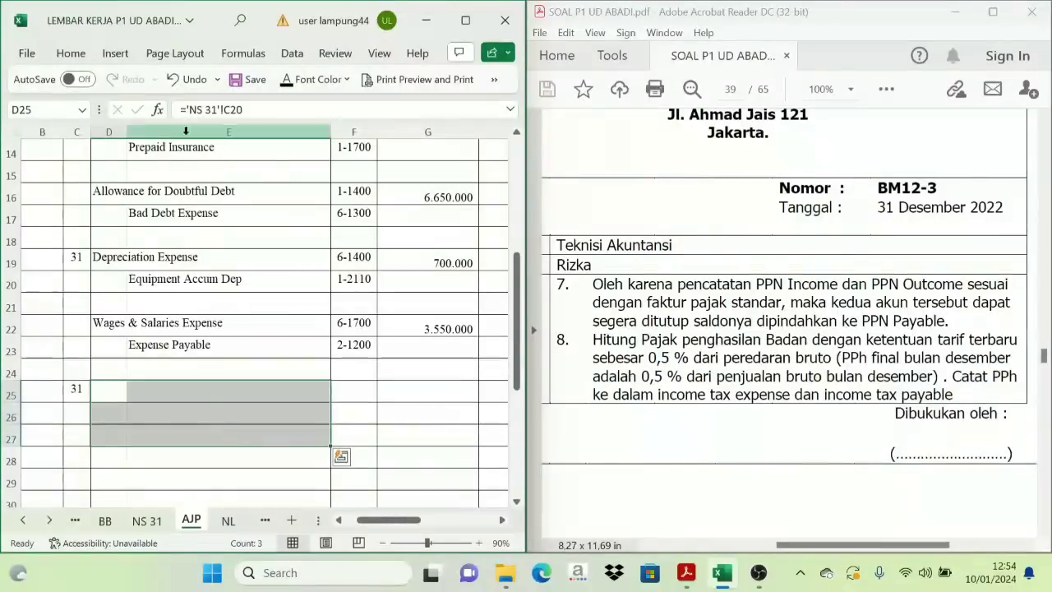
{"action": "left_click", "coordinate": [288, 79]}
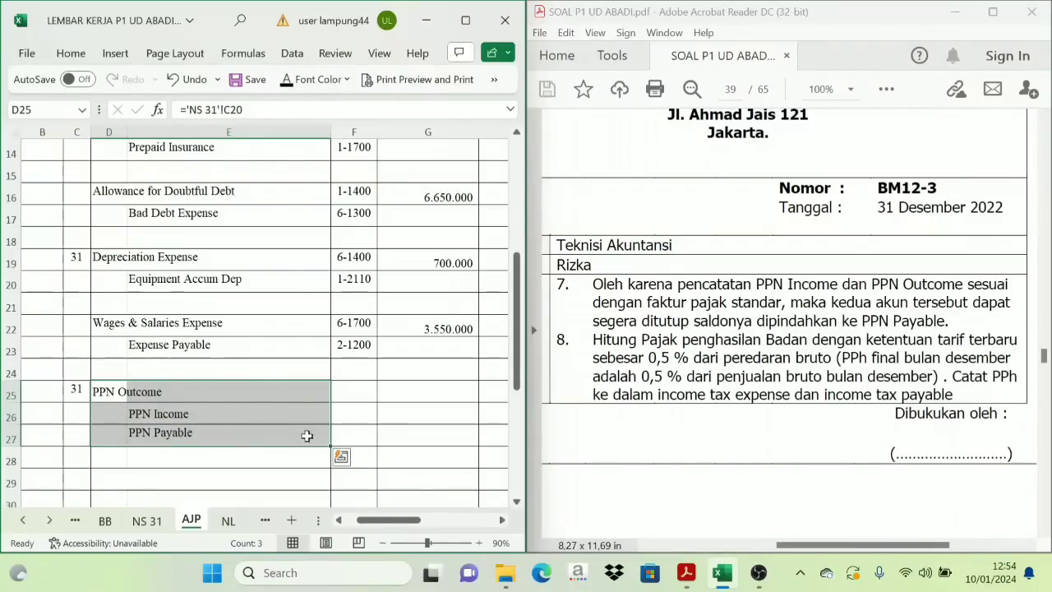
- Set the font of the PPN closing entry's REF codes in F25:F27 to black
{"action": "left_click", "coordinate": [502, 520]}
{"action": "left_click_drag", "start_coordinate": [315, 392], "coordinate": [312, 430]}
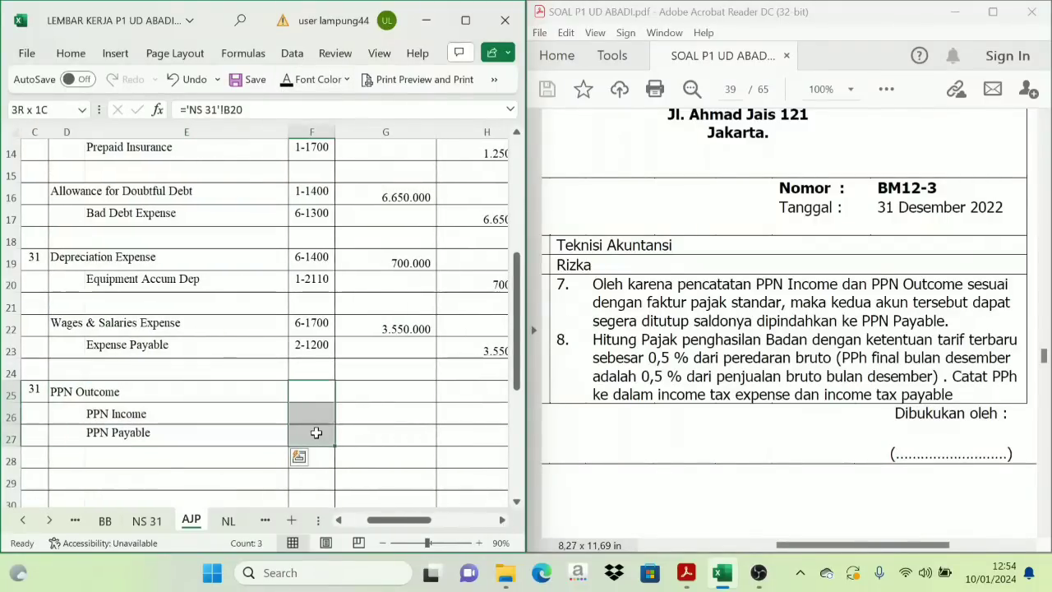
{"action": "key", "text": "ctrl+v"}
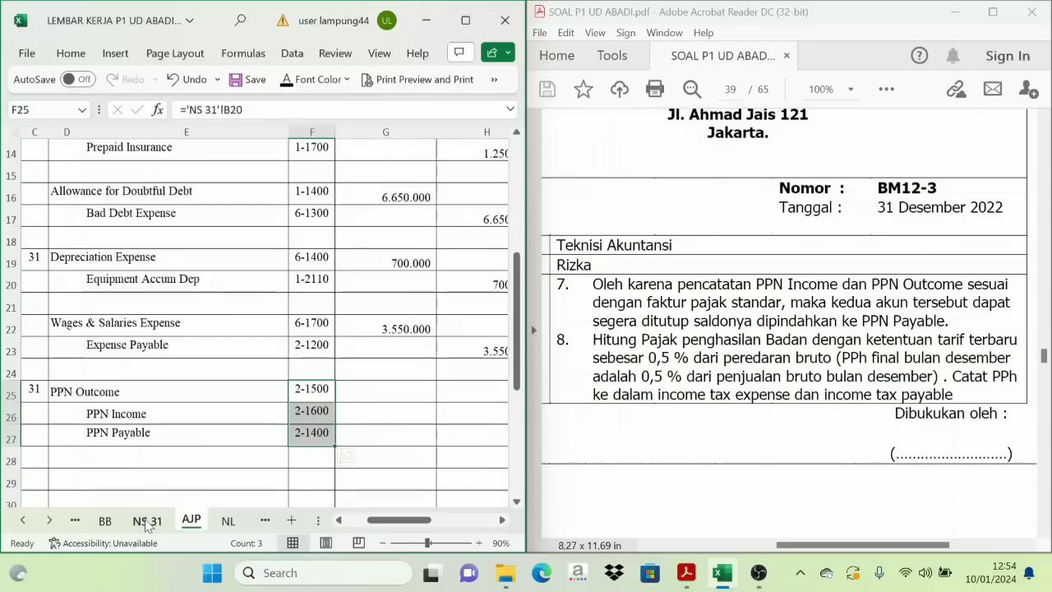
- Check PPN Outcome in NS 31 and set the font of its debit amount in G25 of AJP to black
{"action": "left_click", "coordinate": [146, 520]}
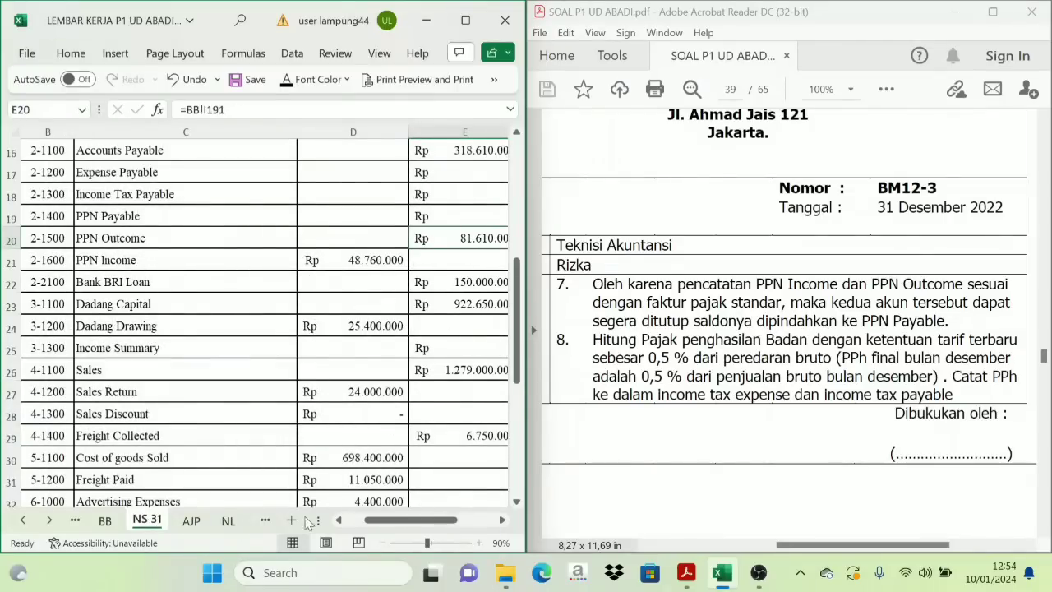
{"action": "left_click", "coordinate": [192, 524]}
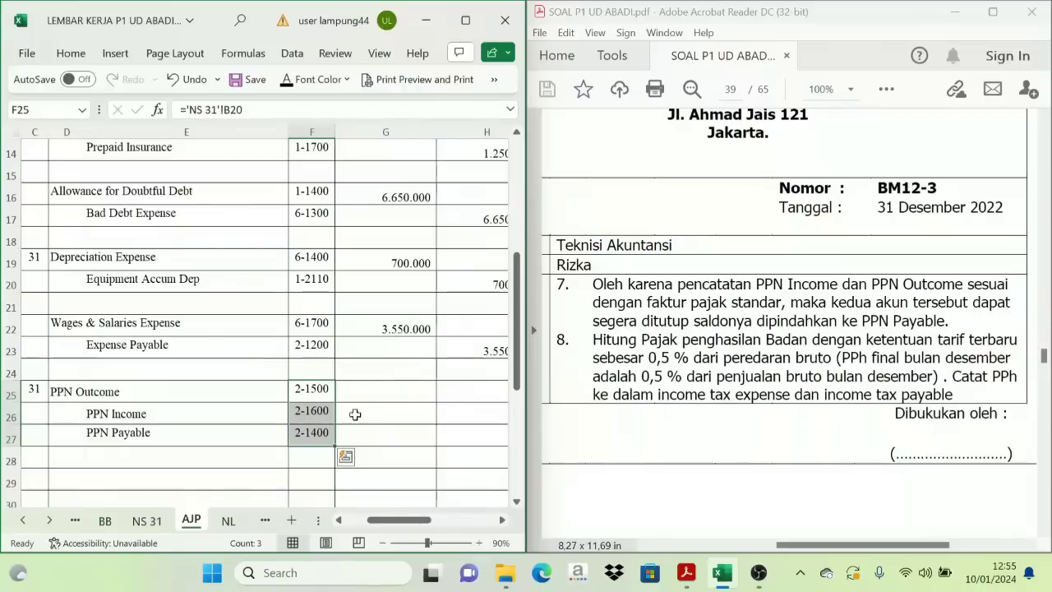
{"action": "left_click", "coordinate": [377, 399]}
{"action": "left_click", "coordinate": [286, 83]}
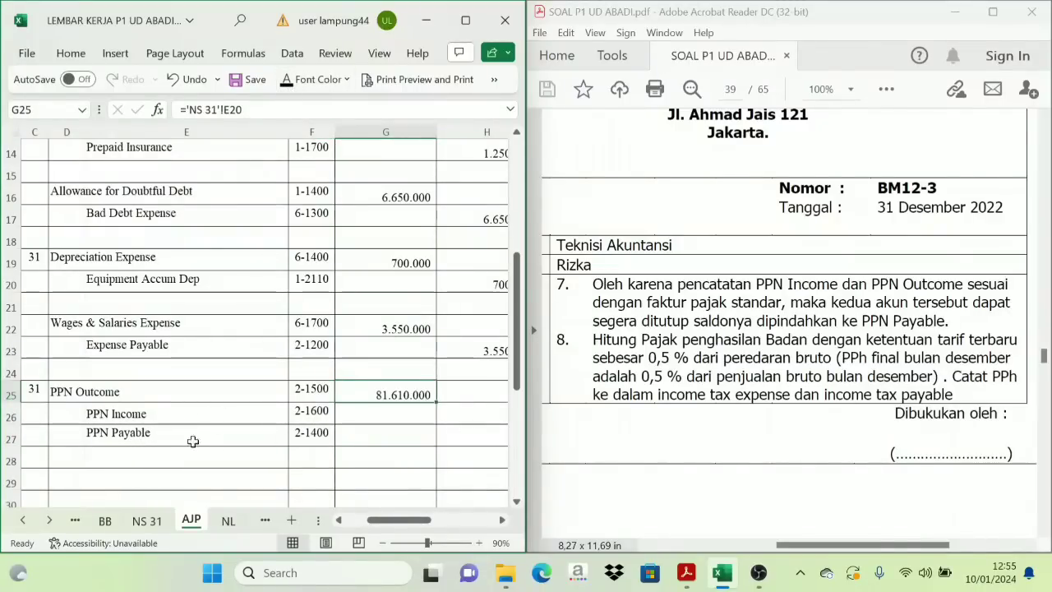
- Check PPN Income in NS 31 and set the font of its credit amount in H26 of AJP to black
{"action": "left_click", "coordinate": [161, 521]}
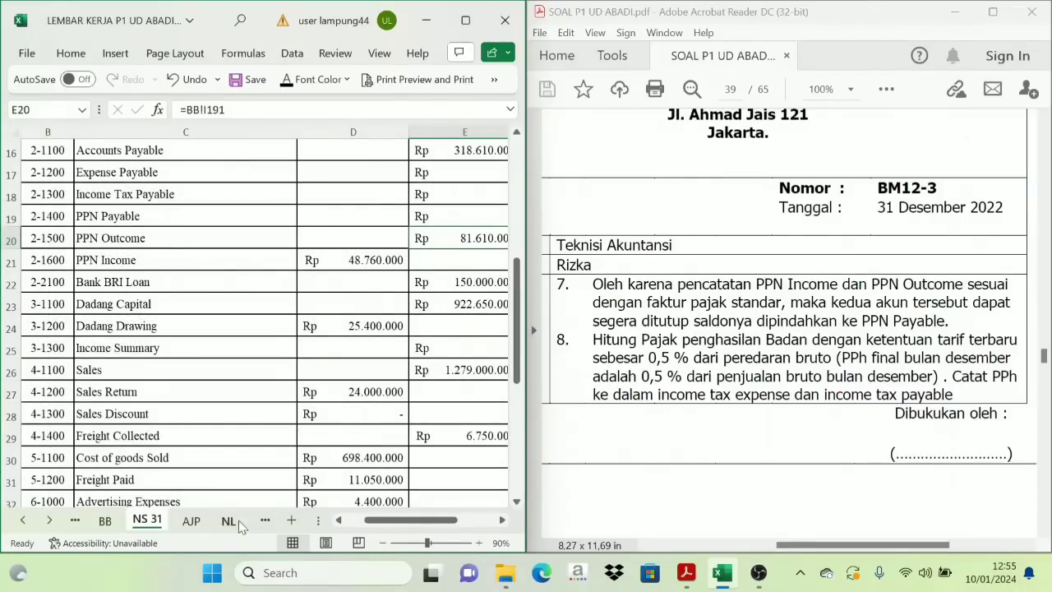
{"action": "left_click", "coordinate": [191, 520]}
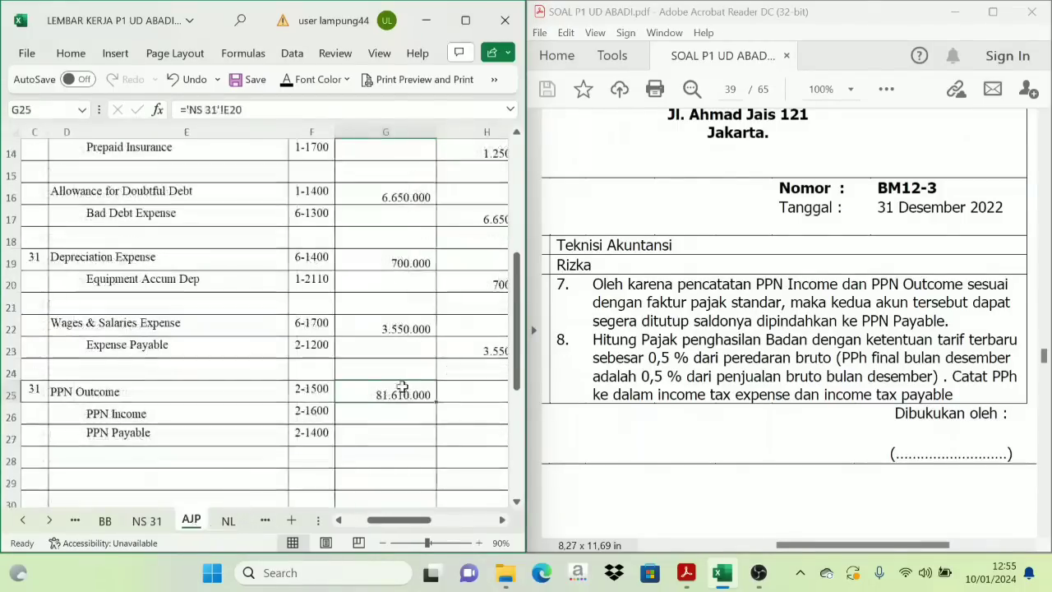
{"action": "left_click", "coordinate": [460, 420]}
{"action": "scroll", "coordinate": [339, 380], "scroll_direction": "right", "scroll_amount": 3}
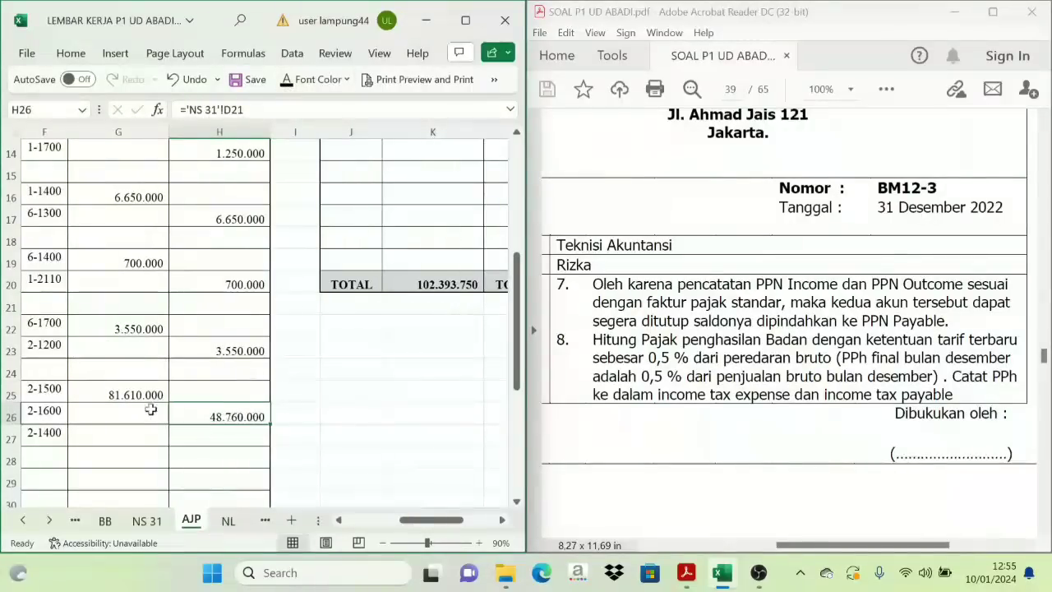
- Compare the PPN amounts in G25 and H26, and set the font of the PPN Payable credit formula in H27 to black
{"action": "left_click", "coordinate": [133, 392]}
{"action": "left_click", "coordinate": [200, 413]}
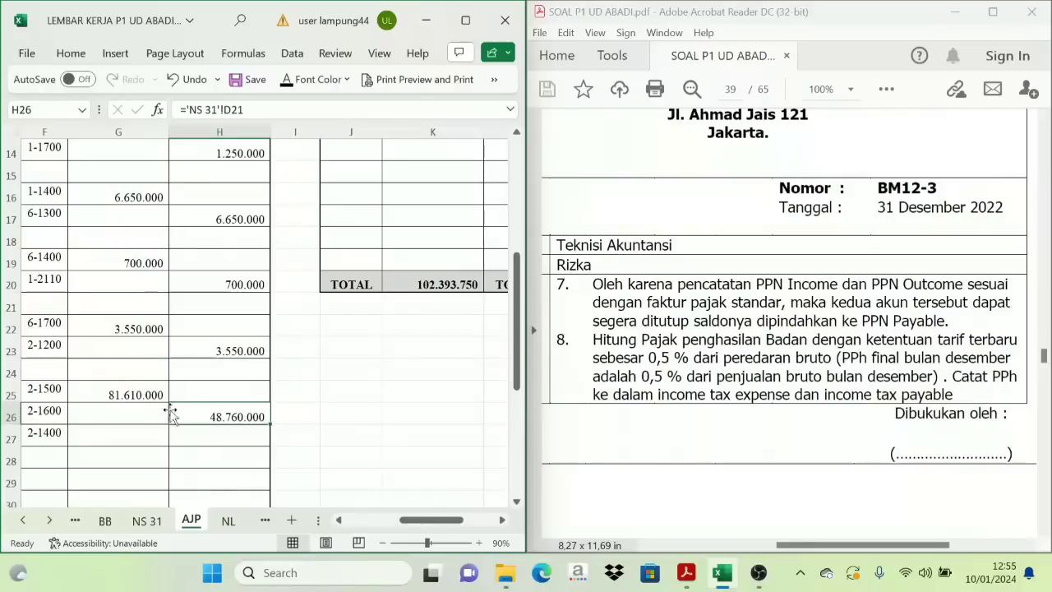
{"action": "left_click", "coordinate": [132, 393]}
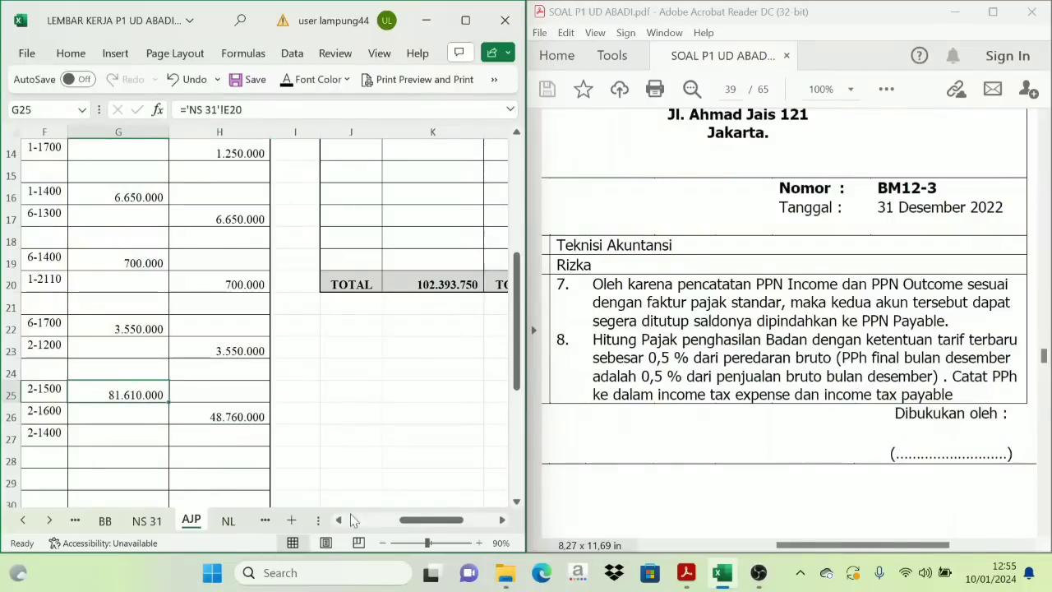
{"action": "left_click_drag", "start_coordinate": [430, 526], "coordinate": [404, 528]}
{"action": "left_click", "coordinate": [417, 434]}
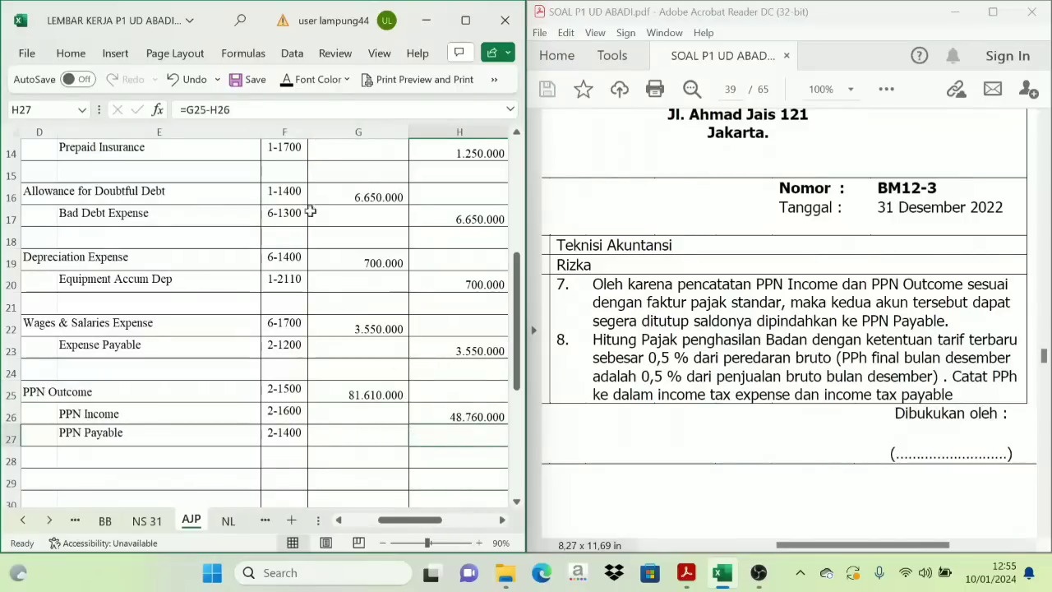
{"action": "scroll", "coordinate": [243, 403], "scroll_direction": "right", "scroll_amount": 3}
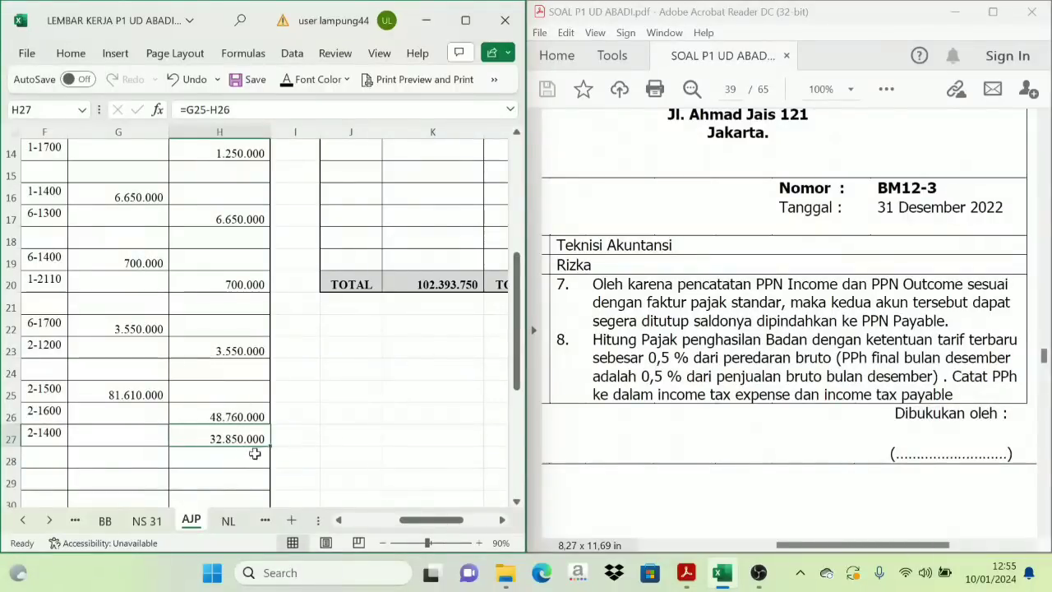
- Read item 8 of memo BM12-3 in the PDF on calculating the income tax at 0,5 % of December gross sales
{"action": "left_click_drag", "start_coordinate": [455, 523], "coordinate": [417, 528]}
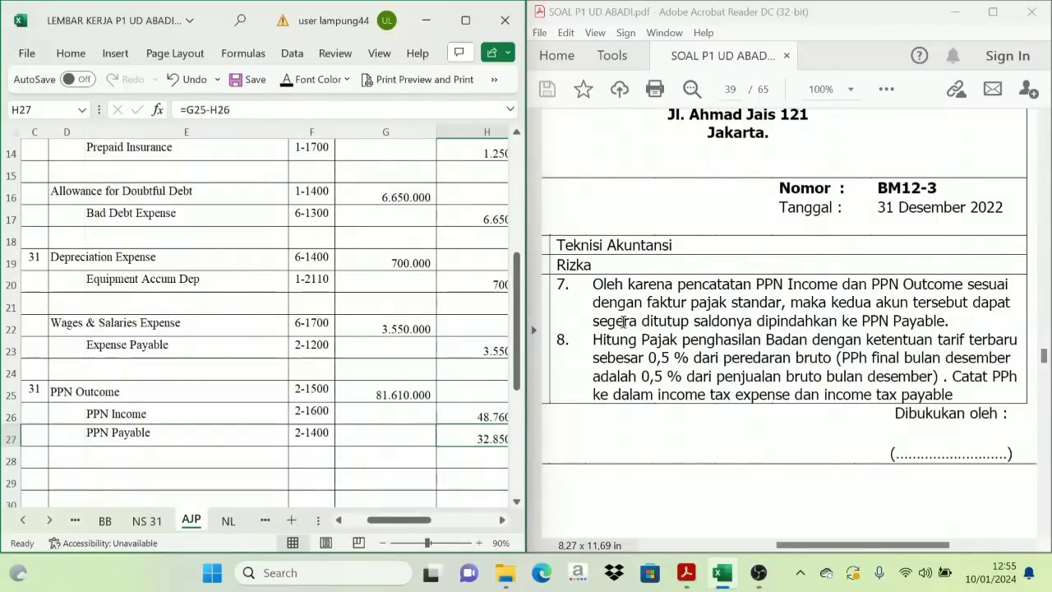
{"action": "scroll", "coordinate": [633, 346], "scroll_direction": "down", "scroll_amount": 3}
{"action": "scroll", "coordinate": [631, 349], "scroll_direction": "up", "scroll_amount": 2}
{"action": "scroll", "coordinate": [616, 344], "scroll_direction": "up", "scroll_amount": 1}
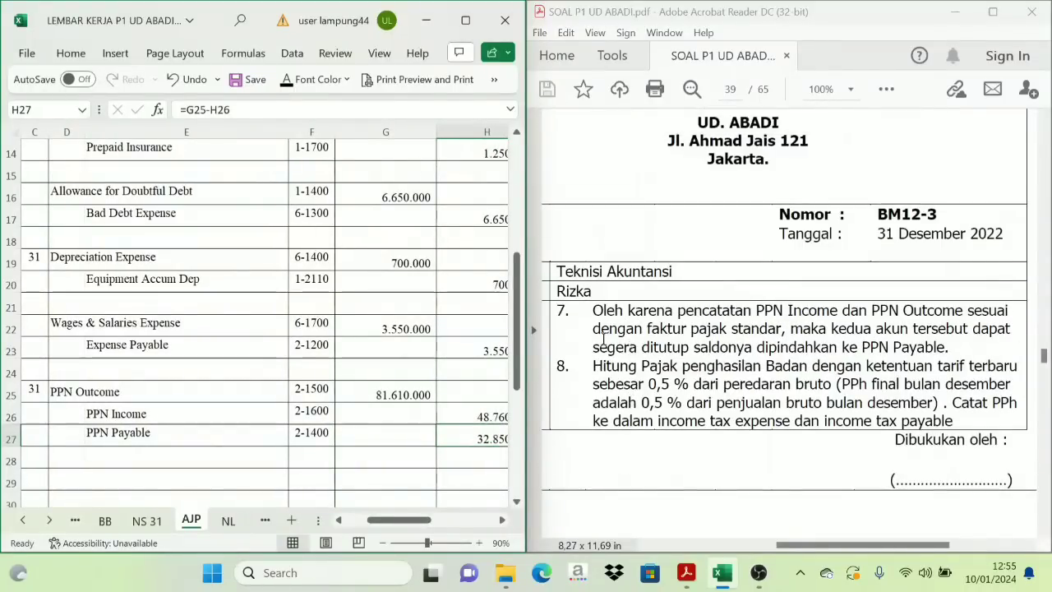
{"action": "scroll", "coordinate": [619, 345], "scroll_direction": "down", "scroll_amount": 1}
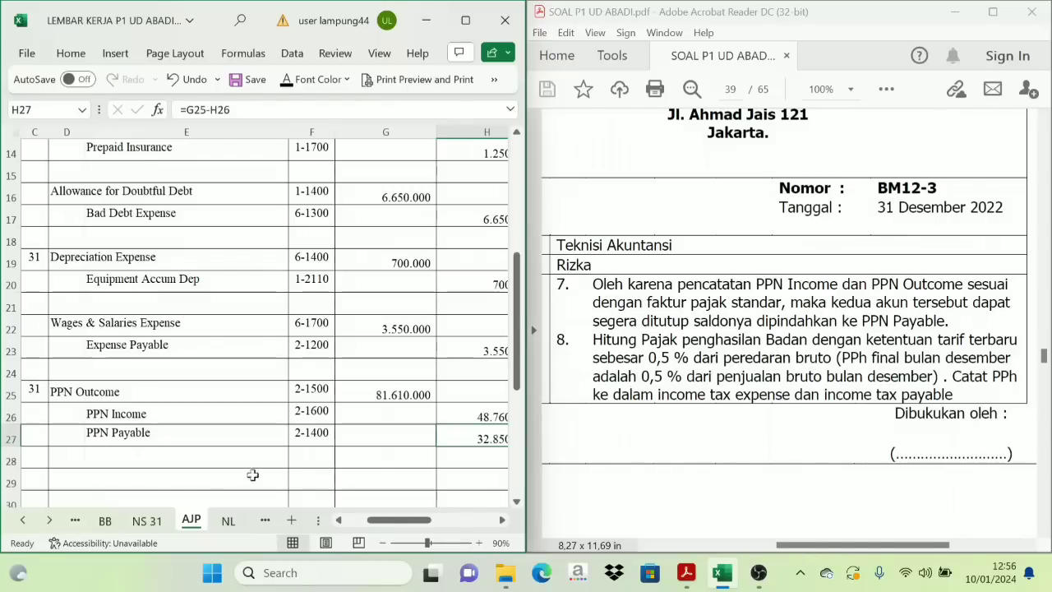
- Examine the Sales, Sales Return, Sales Discount and Freight Collected balances in the NS 31 trial balance for the gross sales basis
{"action": "left_click", "coordinate": [145, 521]}
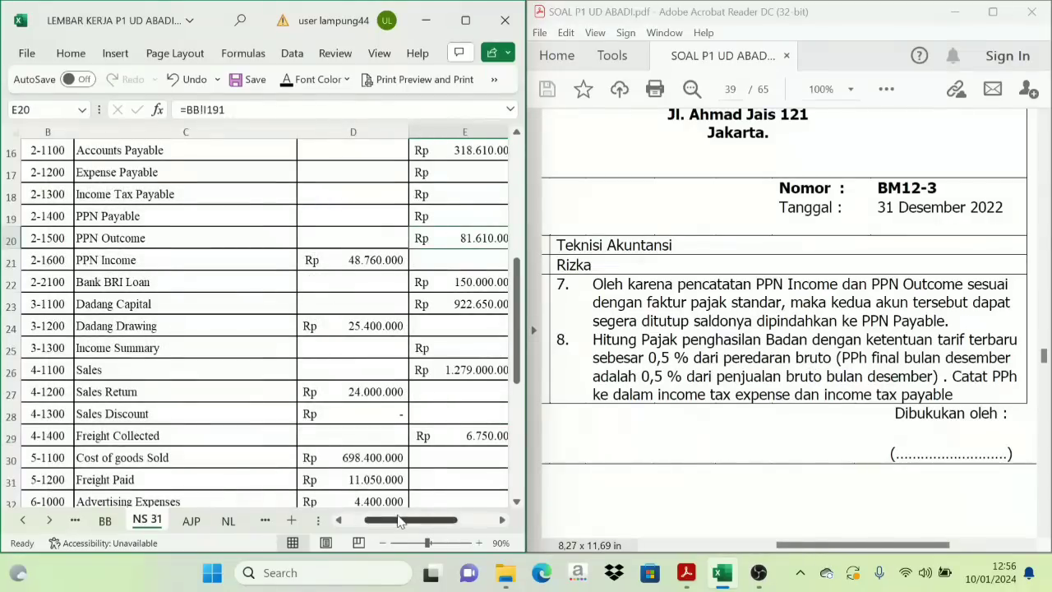
{"action": "left_click_drag", "start_coordinate": [400, 520], "coordinate": [429, 522]}
{"action": "left_click", "coordinate": [502, 522]}
{"action": "left_click", "coordinate": [503, 521]}
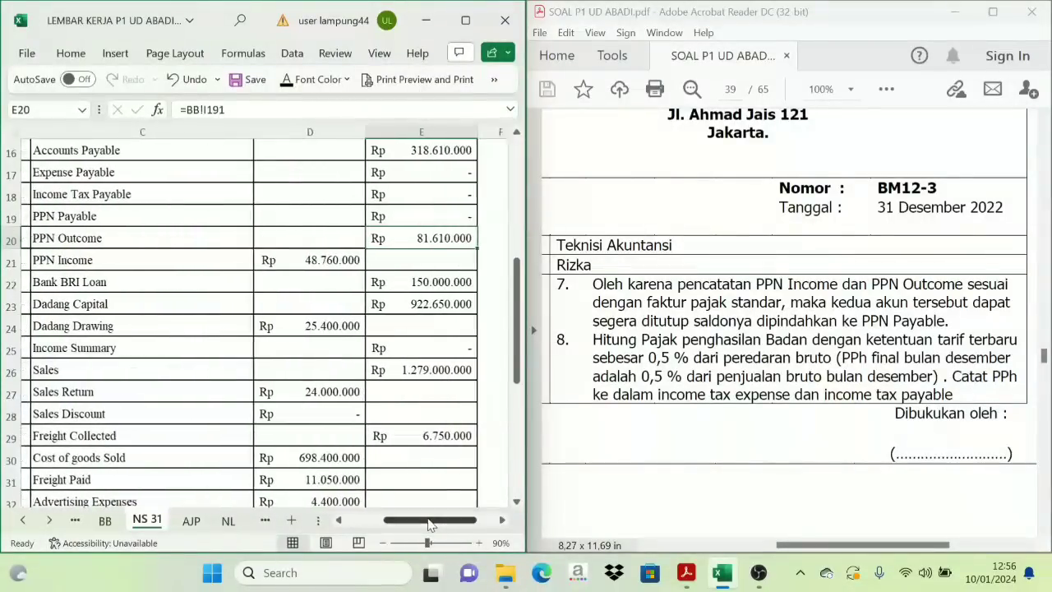
{"action": "left_click", "coordinate": [338, 520]}
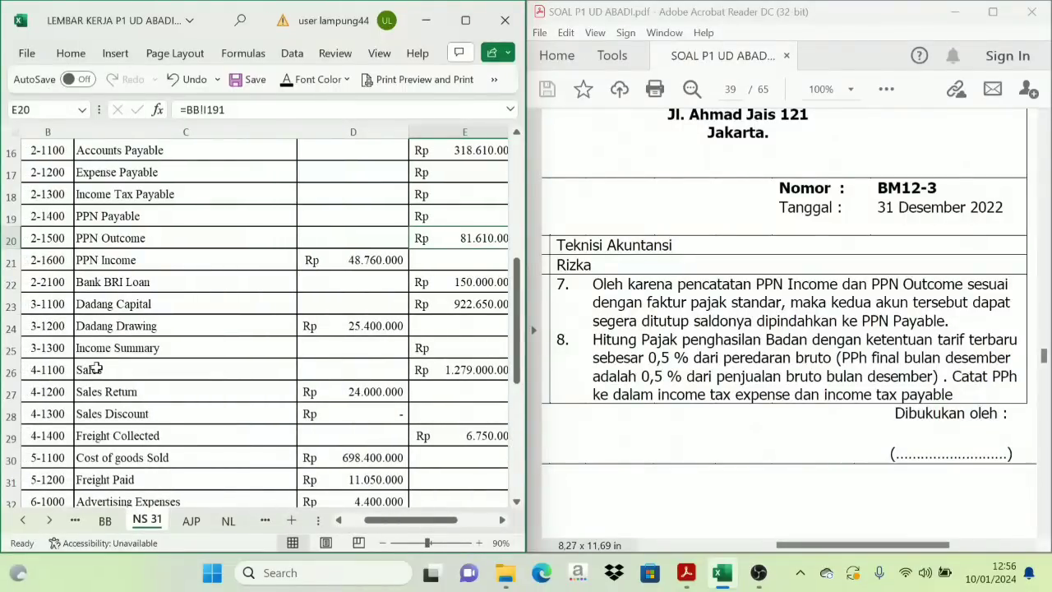
{"action": "left_click_drag", "start_coordinate": [96, 369], "coordinate": [105, 432]}
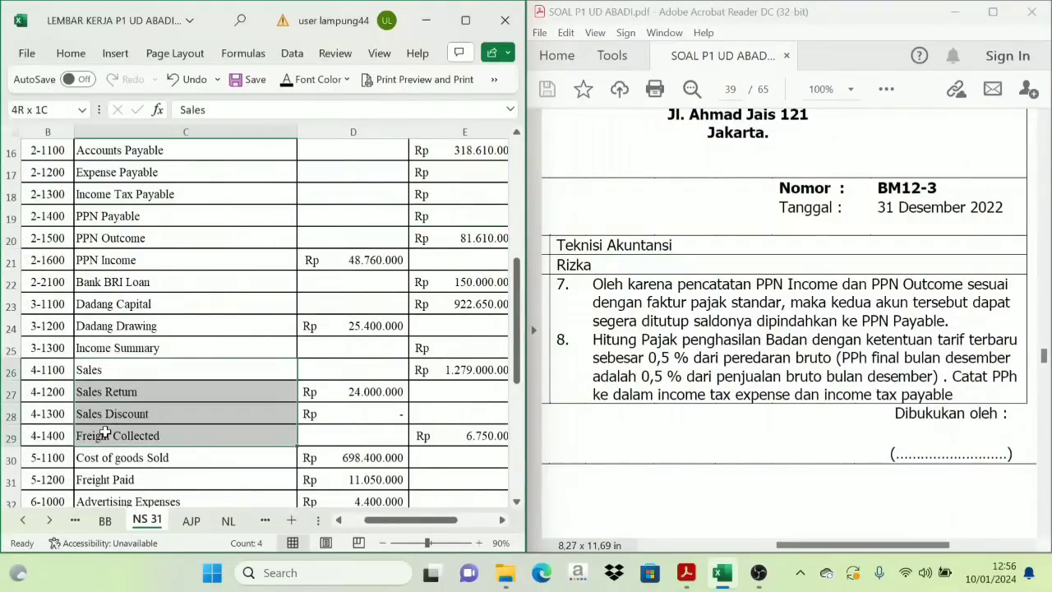
{"action": "left_click_drag", "start_coordinate": [247, 442], "coordinate": [427, 439]}
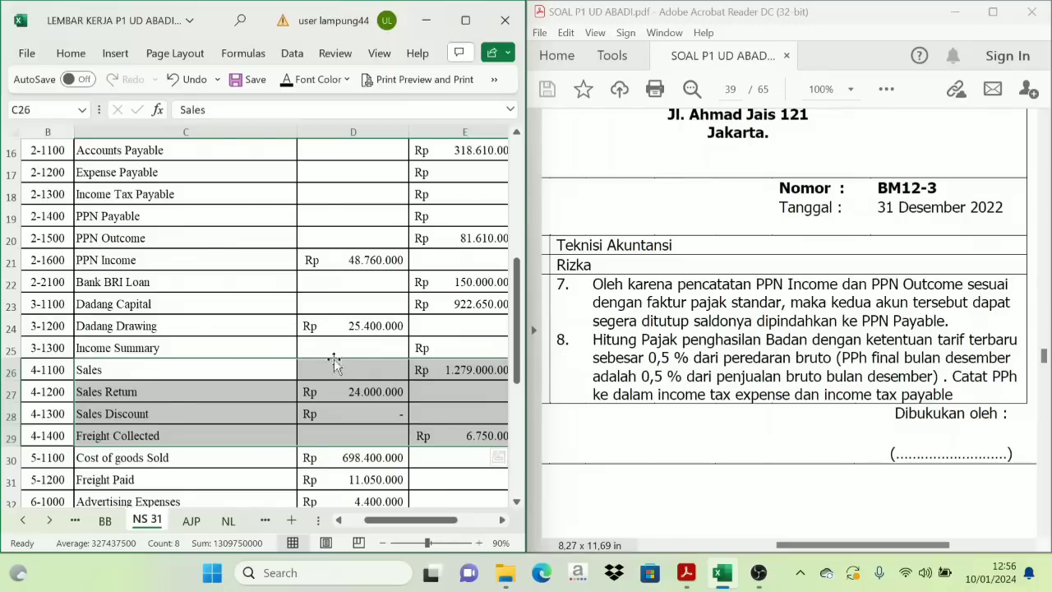
{"action": "left_click", "coordinate": [465, 372]}
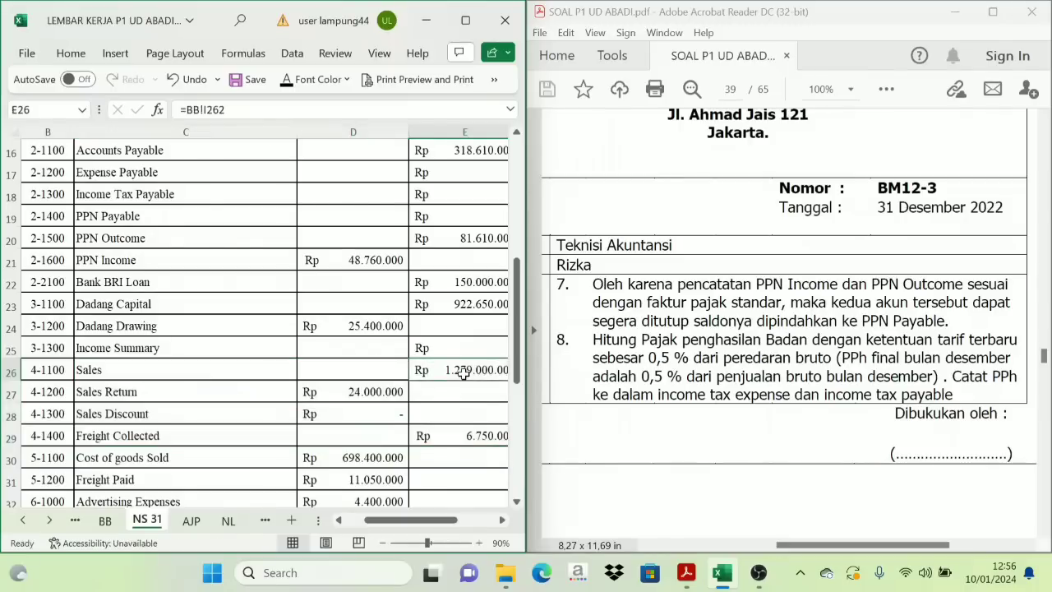
{"action": "left_click", "coordinate": [367, 394]}
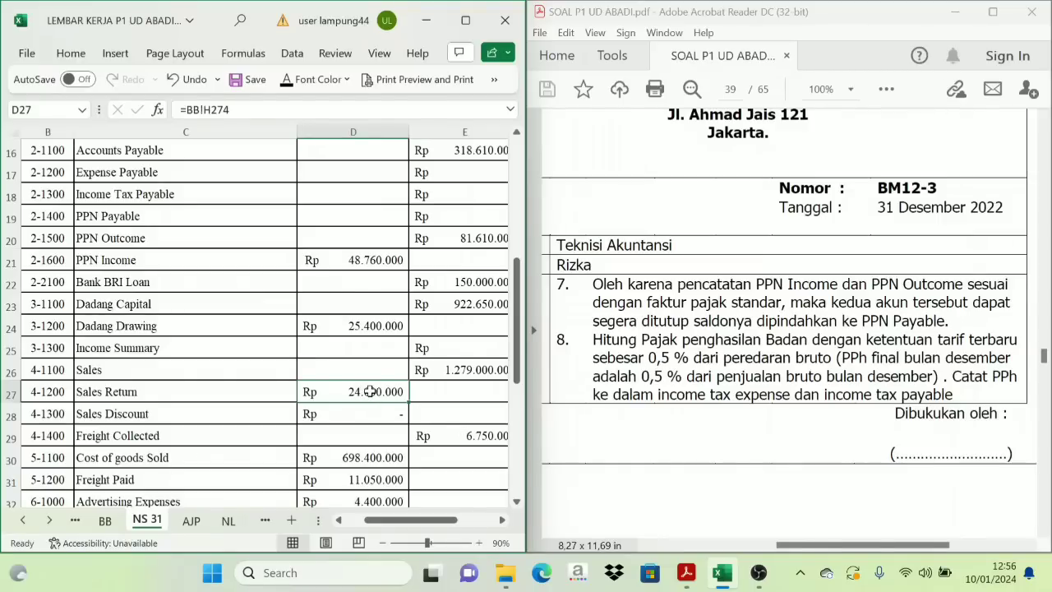
{"action": "left_click", "coordinate": [439, 437]}
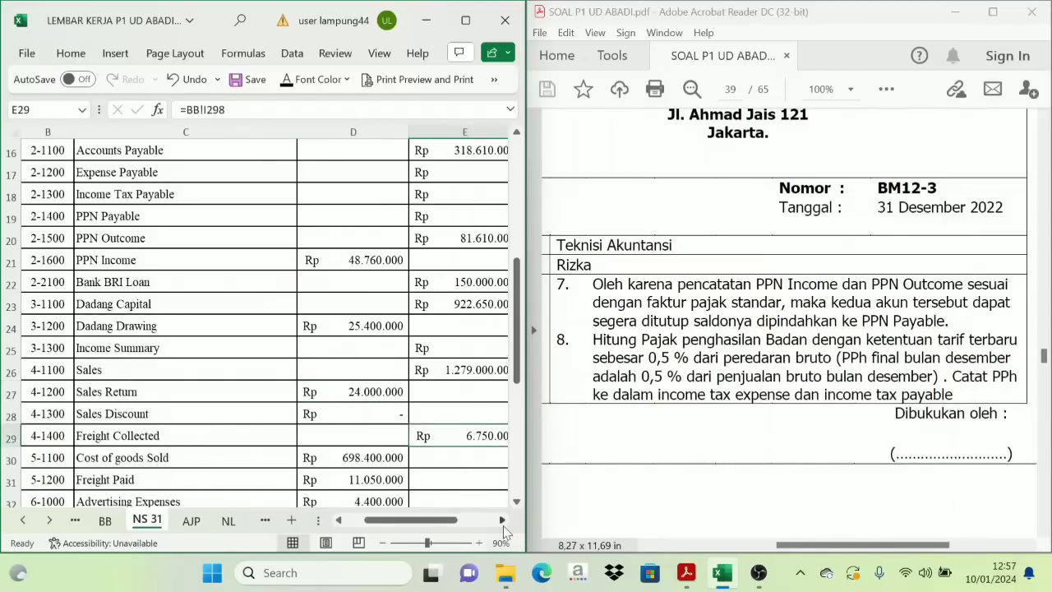
{"action": "left_click", "coordinate": [503, 520]}
{"action": "left_click", "coordinate": [502, 519]}
{"action": "left_click", "coordinate": [361, 390]}
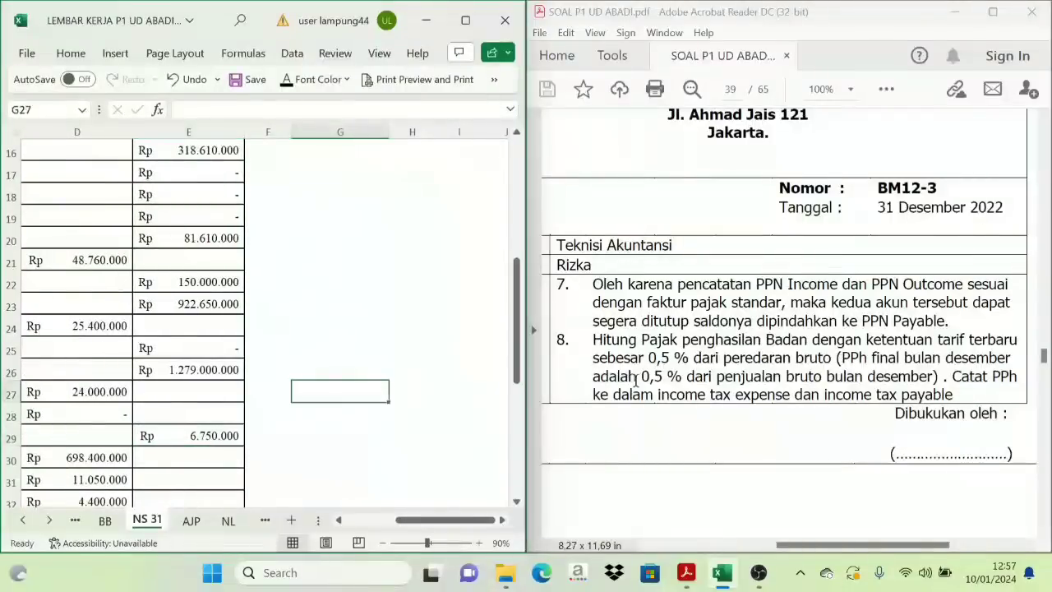
- Calculate the income tax in G27 of NS 31 as 0,5% of Sales minus Sales Return plus Freight Collected, using =0,5%*(E26-D27+E29)
{"action": "type", "text": "=0,5%*("}
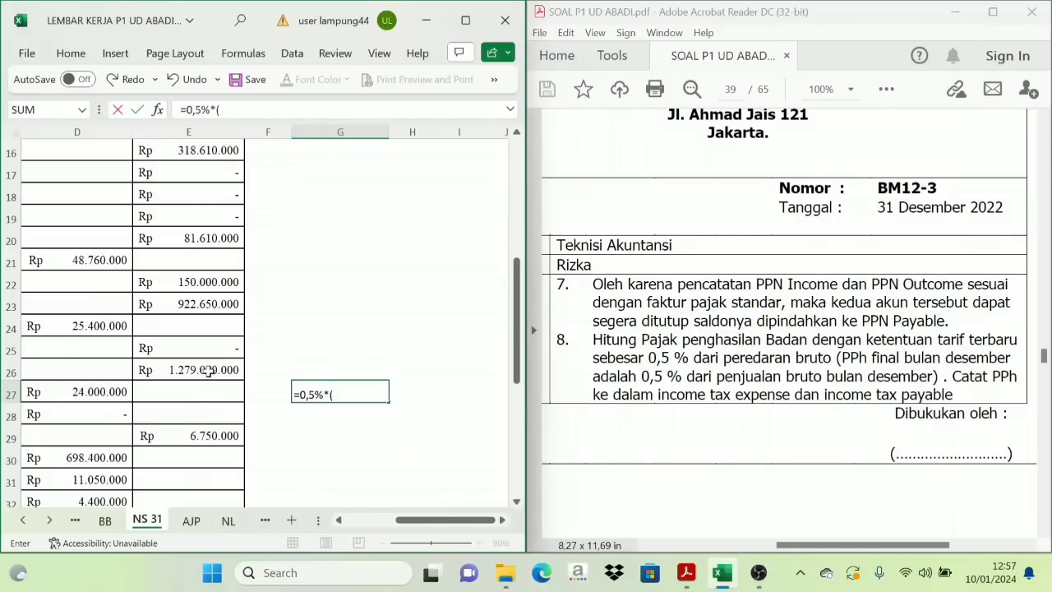
{"action": "left_click", "coordinate": [209, 371]}
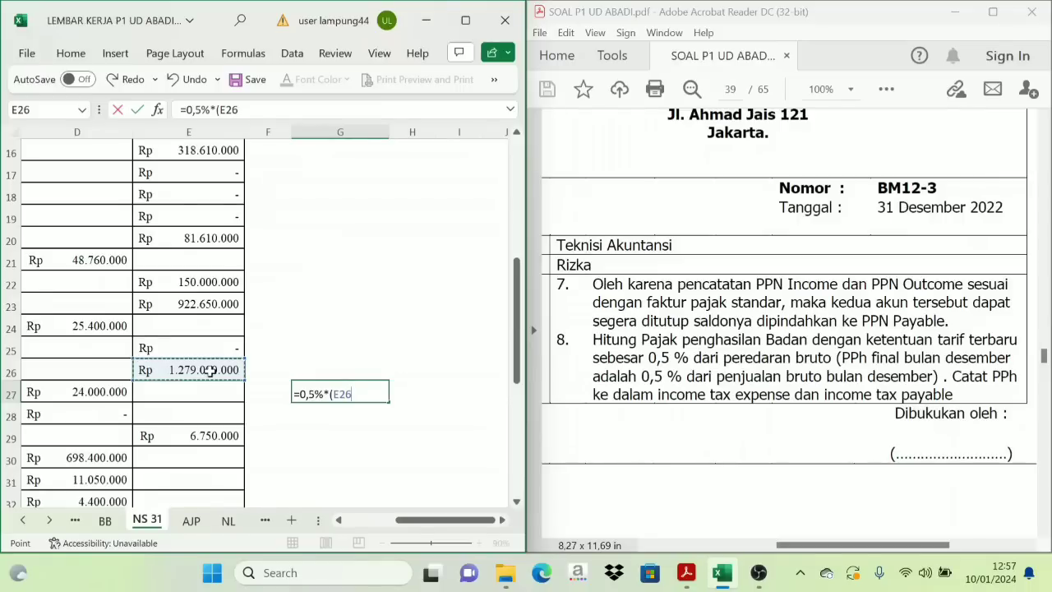
{"action": "type", "text": "+"}
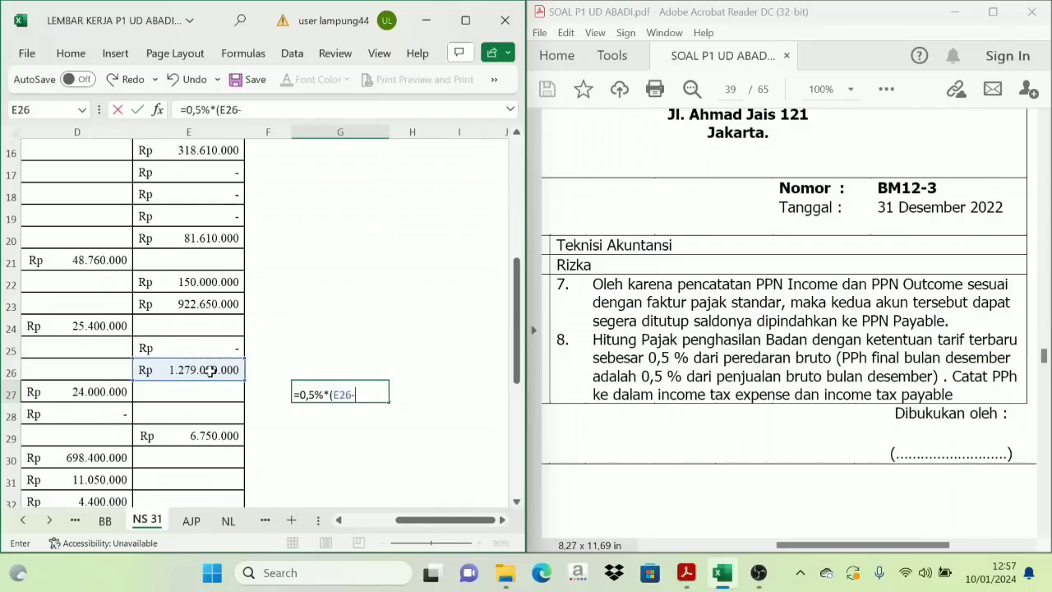
{"action": "left_click", "coordinate": [102, 395]}
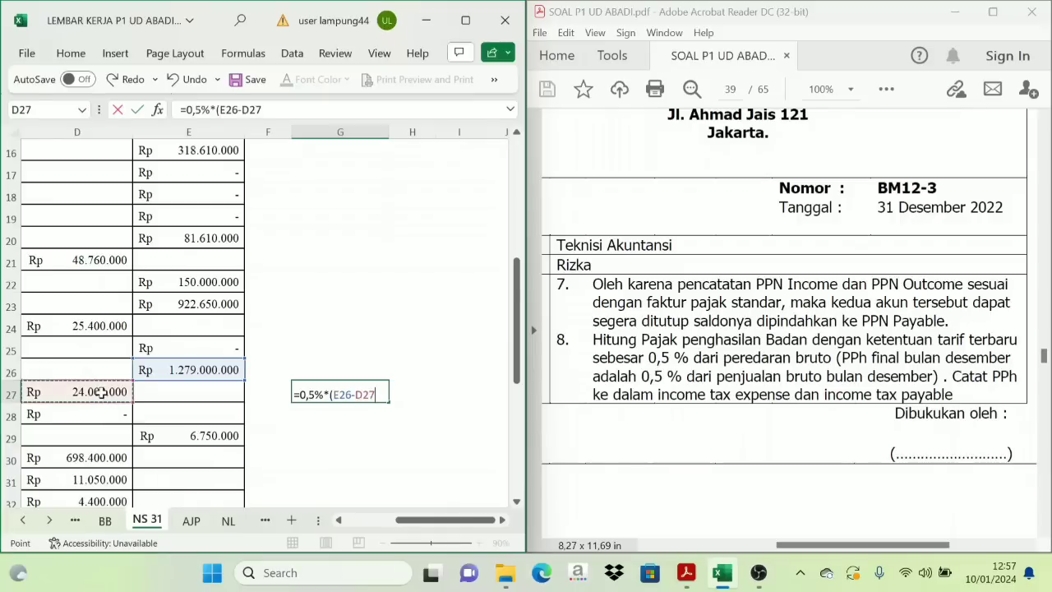
{"action": "type", "text": "+"}
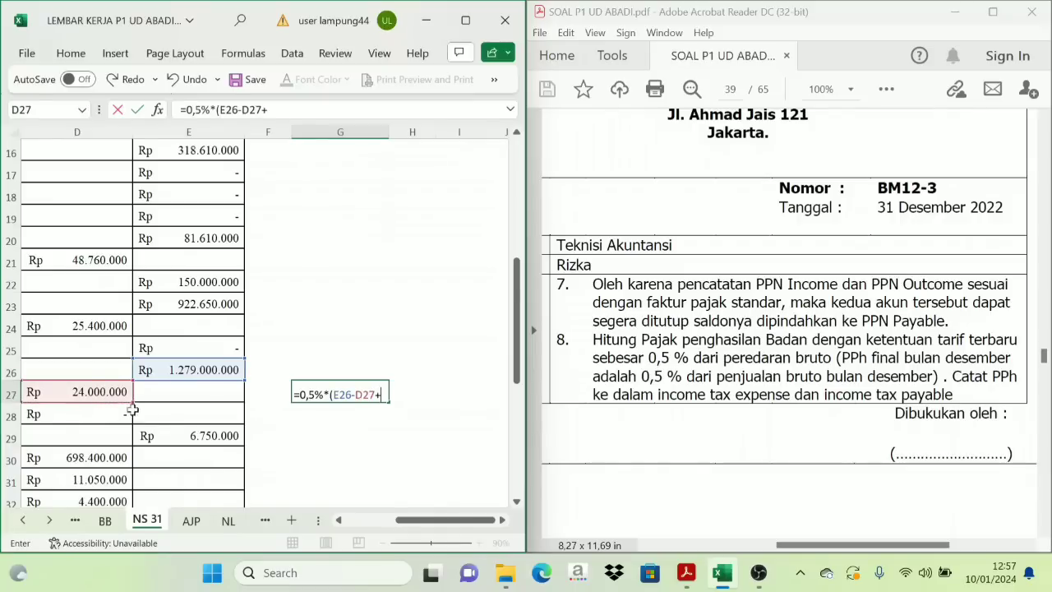
{"action": "left_click", "coordinate": [210, 436]}
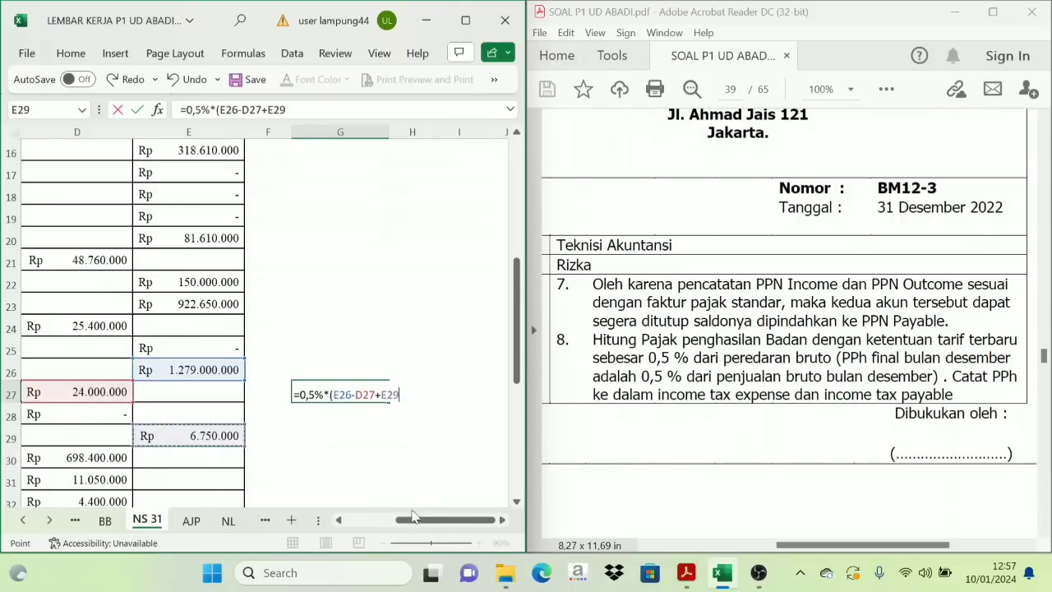
{"action": "mouse_move", "coordinate": [431, 521]}
{"action": "left_mouse_down"}
{"action": "mouse_move", "coordinate": [413, 536]}
{"action": "mouse_move", "coordinate": [440, 540]}
{"action": "left_mouse_up"}
{"action": "key", "text": "Return"}
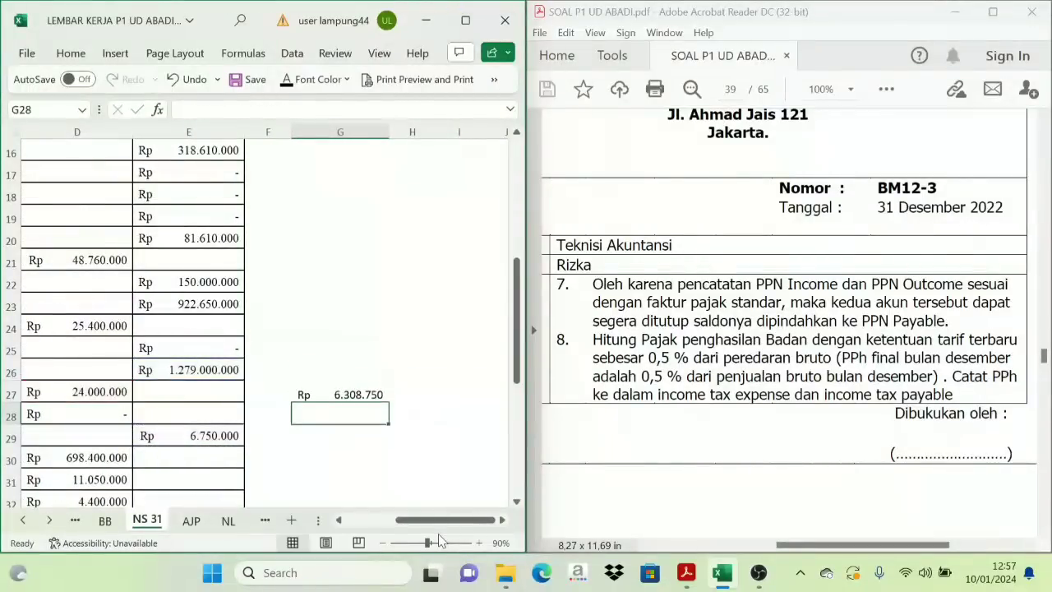
{"action": "left_click", "coordinate": [366, 396]}
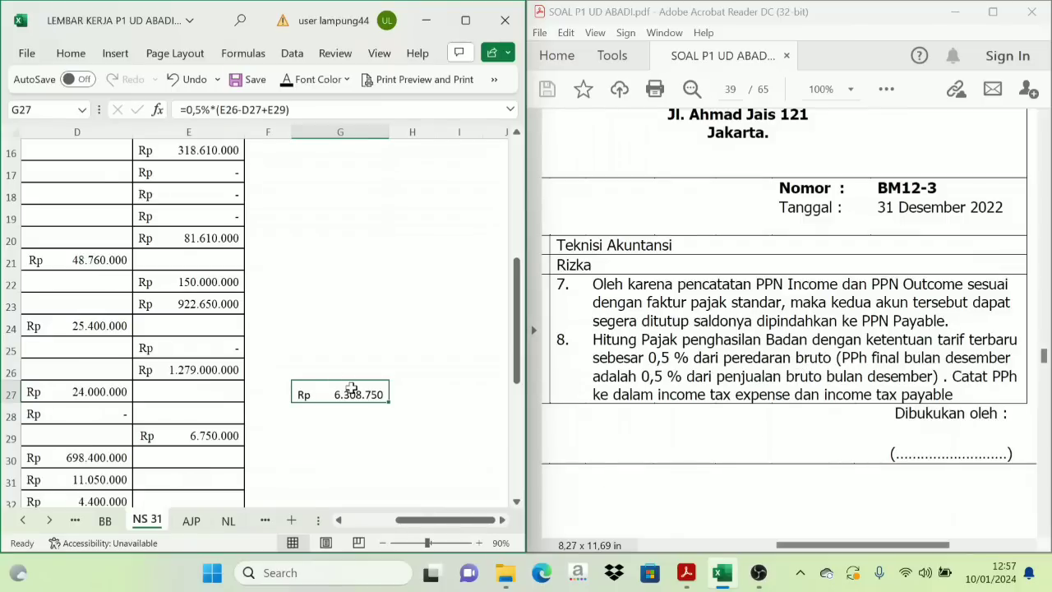
- In AJP, set the font of the Income Tax Expense and Income Tax Payable names and account codes in D29:F30 to black
{"action": "left_click", "coordinate": [191, 520]}
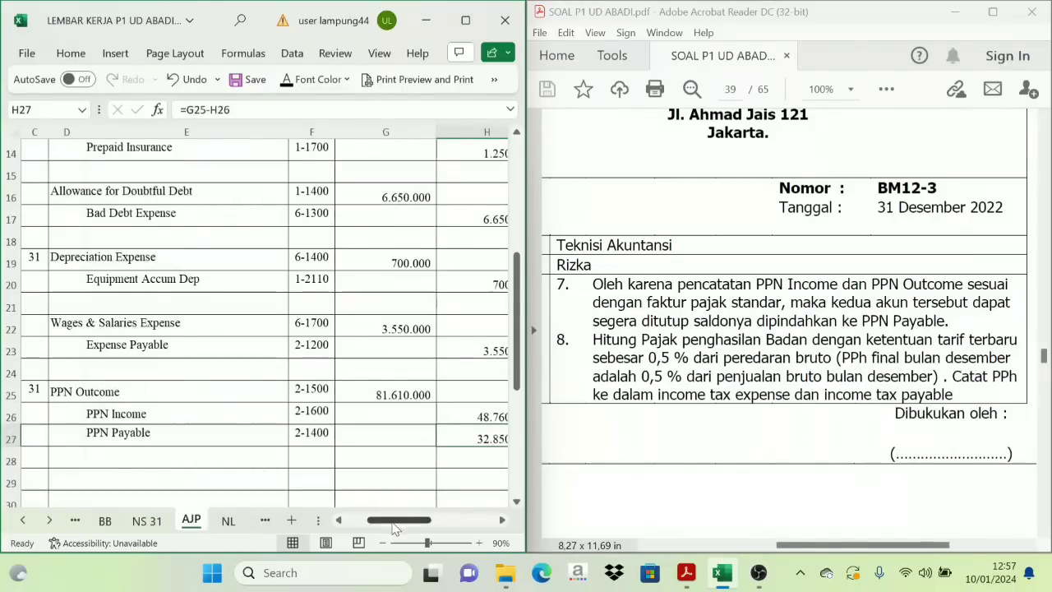
{"action": "left_click_drag", "start_coordinate": [394, 529], "coordinate": [383, 526]}
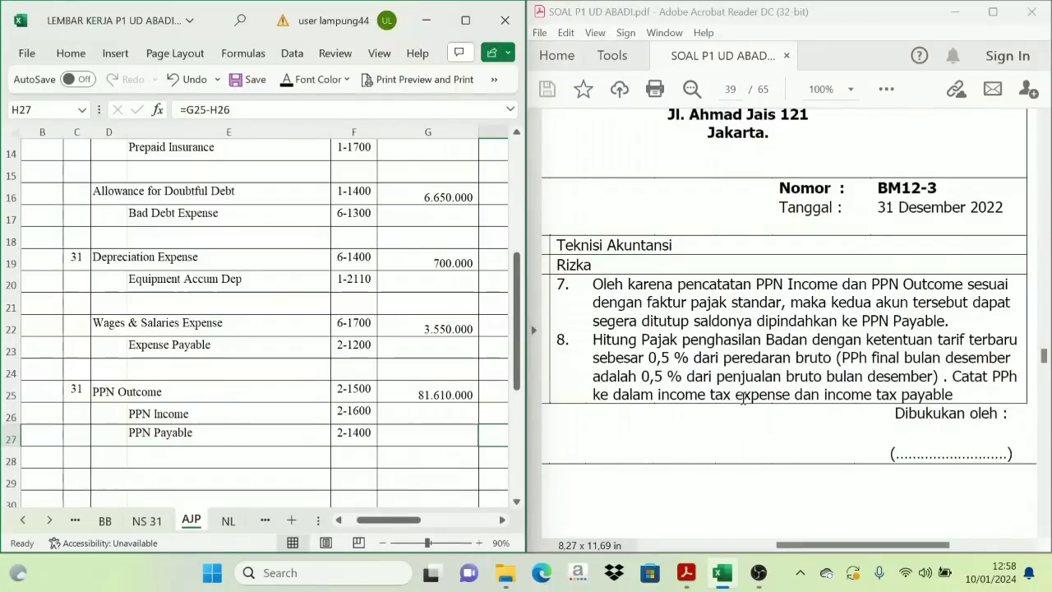
{"action": "scroll", "coordinate": [853, 387], "scroll_direction": "down", "scroll_amount": 1}
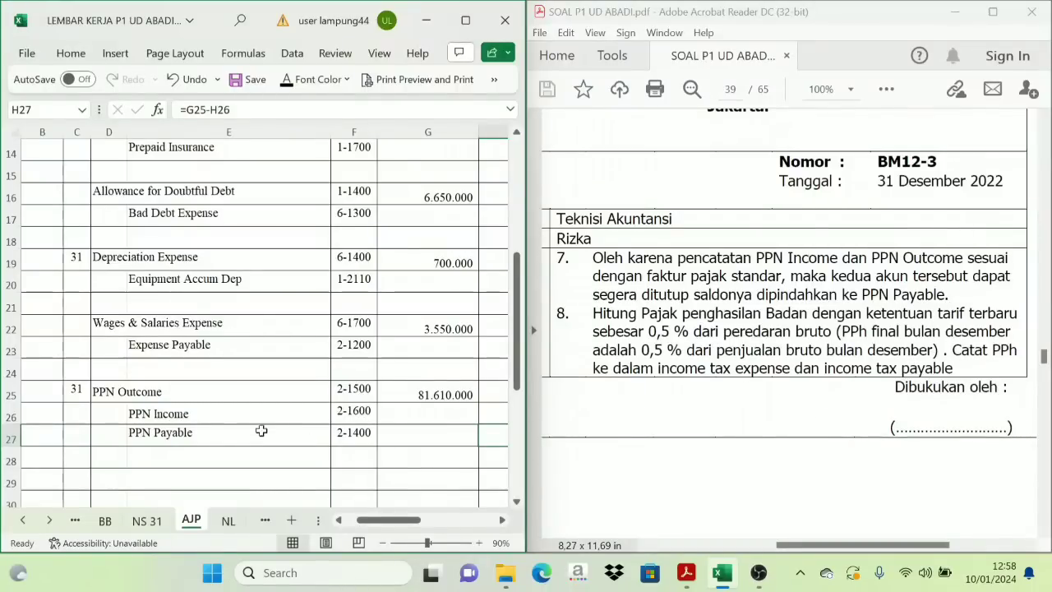
{"action": "scroll", "coordinate": [261, 431], "scroll_direction": "down", "scroll_amount": 1}
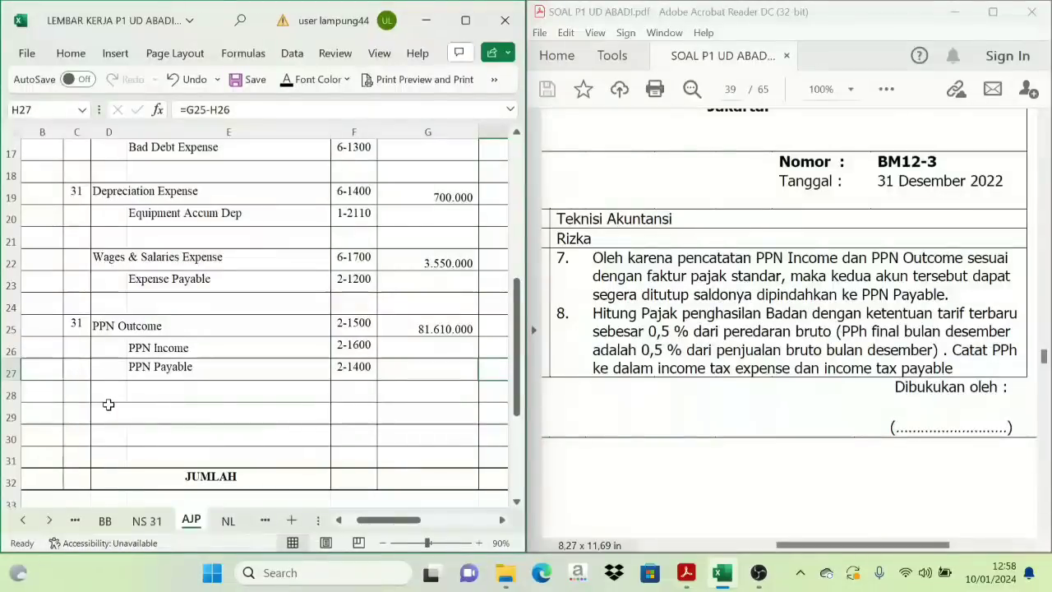
{"action": "left_click_drag", "start_coordinate": [108, 404], "coordinate": [228, 428]}
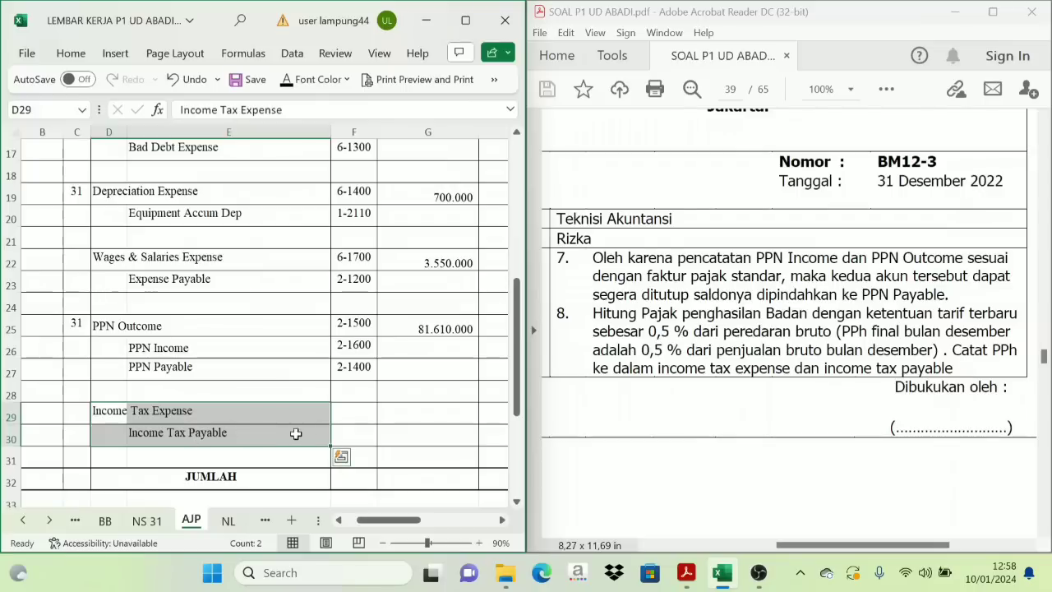
{"action": "left_click_drag", "start_coordinate": [353, 411], "coordinate": [352, 433]}
{"action": "key", "text": "ctrl+v"}
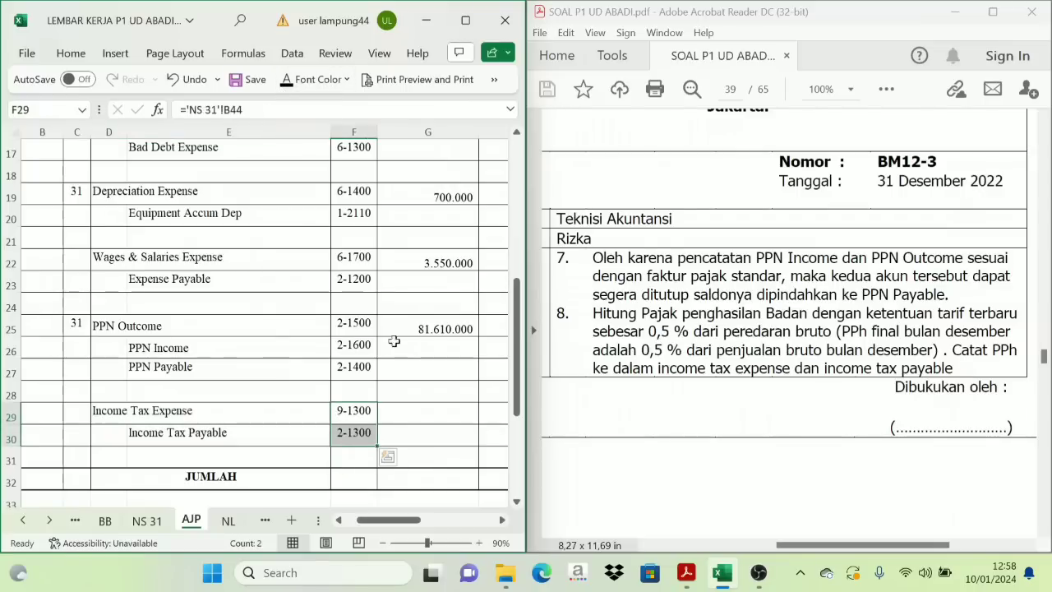
- Set the font of the Income Tax Expense debit in G29 and the Income Tax Payable credit in H30 to black
{"action": "left_click", "coordinate": [414, 411]}
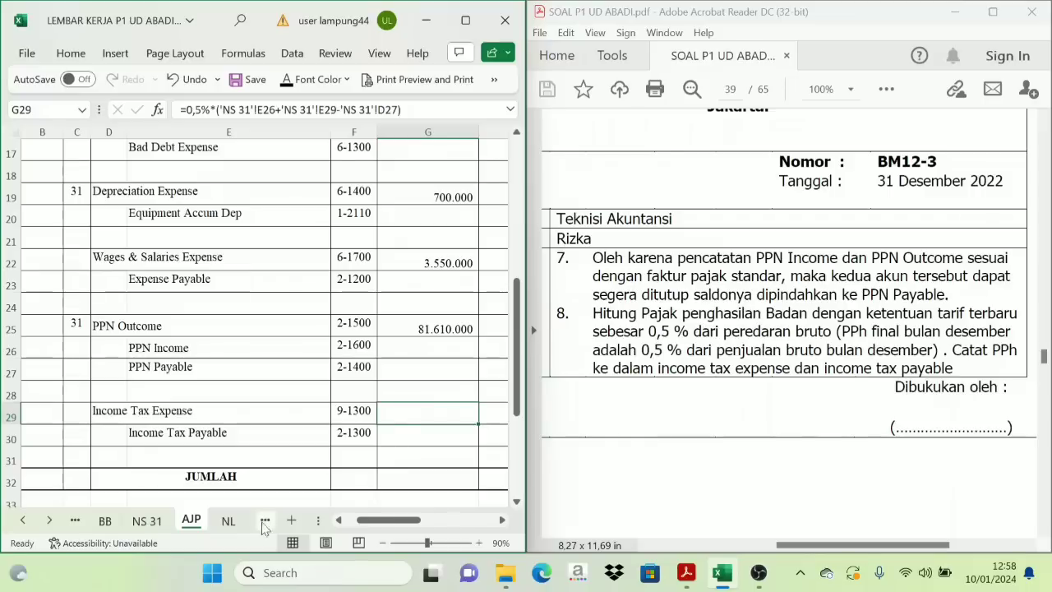
{"action": "left_click", "coordinate": [285, 78]}
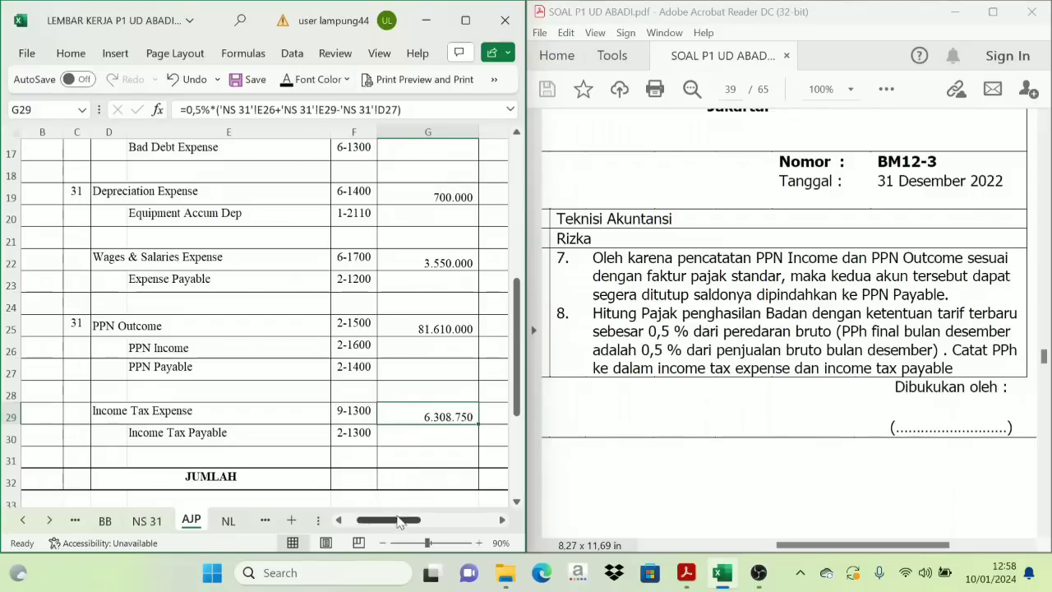
{"action": "left_click_drag", "start_coordinate": [399, 522], "coordinate": [429, 535]}
{"action": "left_click", "coordinate": [419, 435]}
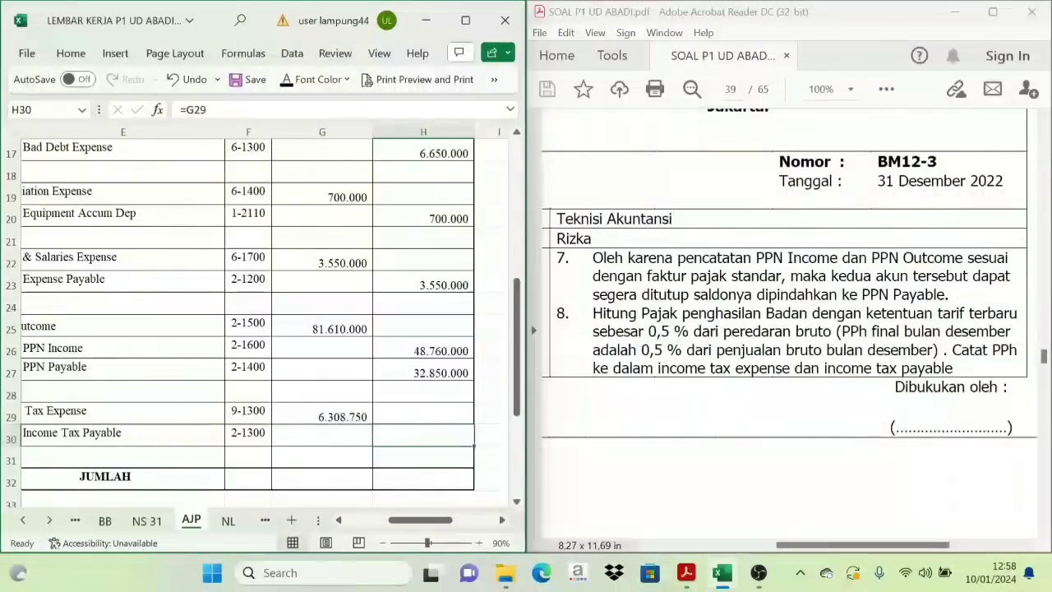
{"action": "left_click", "coordinate": [287, 79]}
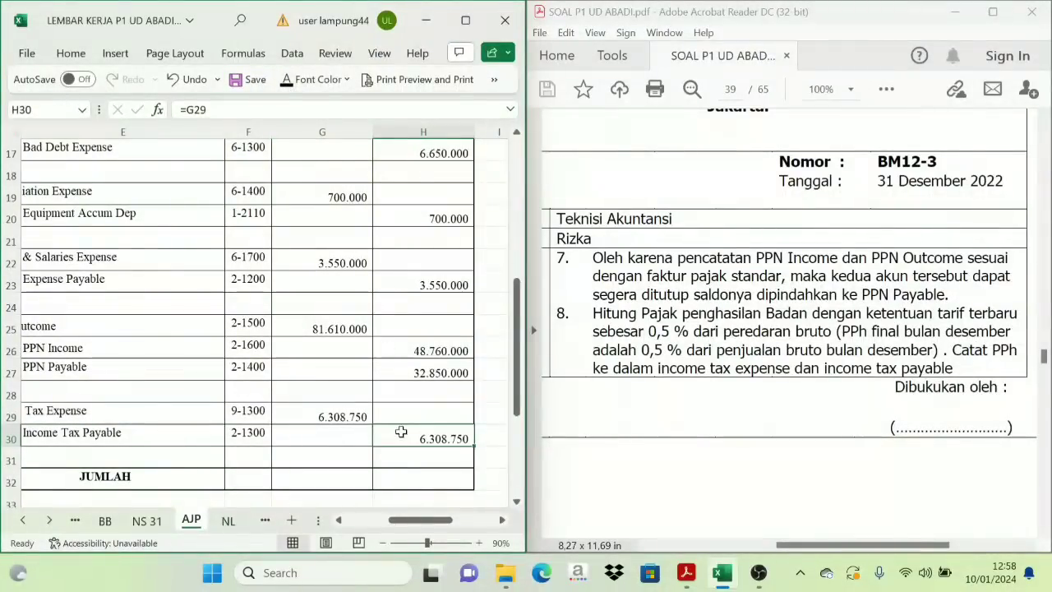
- Maximize the workbook window and review the adjusting journal entries in AJP from Store Supplies through Income Tax Payable
{"action": "left_click_drag", "start_coordinate": [414, 523], "coordinate": [391, 526]}
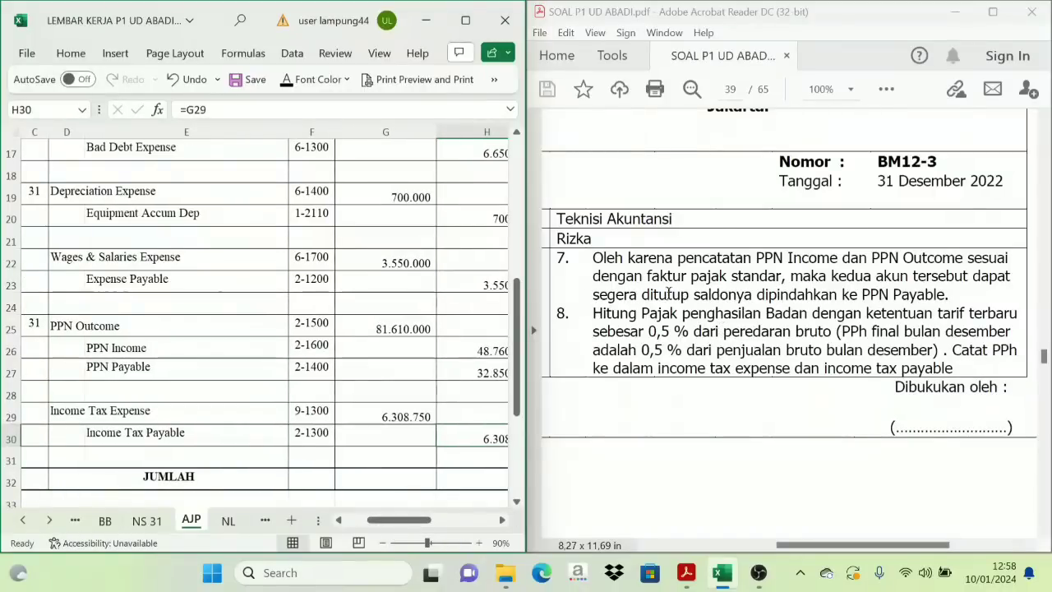
{"action": "scroll", "coordinate": [742, 309], "scroll_direction": "down", "scroll_amount": 3}
{"action": "scroll", "coordinate": [742, 309], "scroll_direction": "up", "scroll_amount": 3}
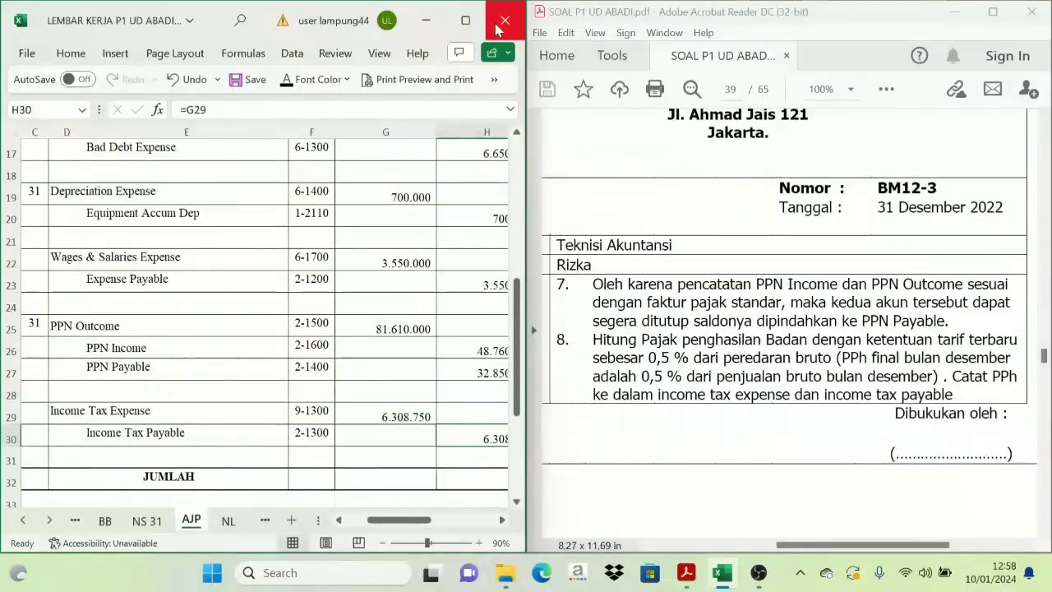
{"action": "left_click", "coordinate": [465, 20]}
{"action": "left_click_drag", "start_coordinate": [880, 522], "coordinate": [837, 535]}
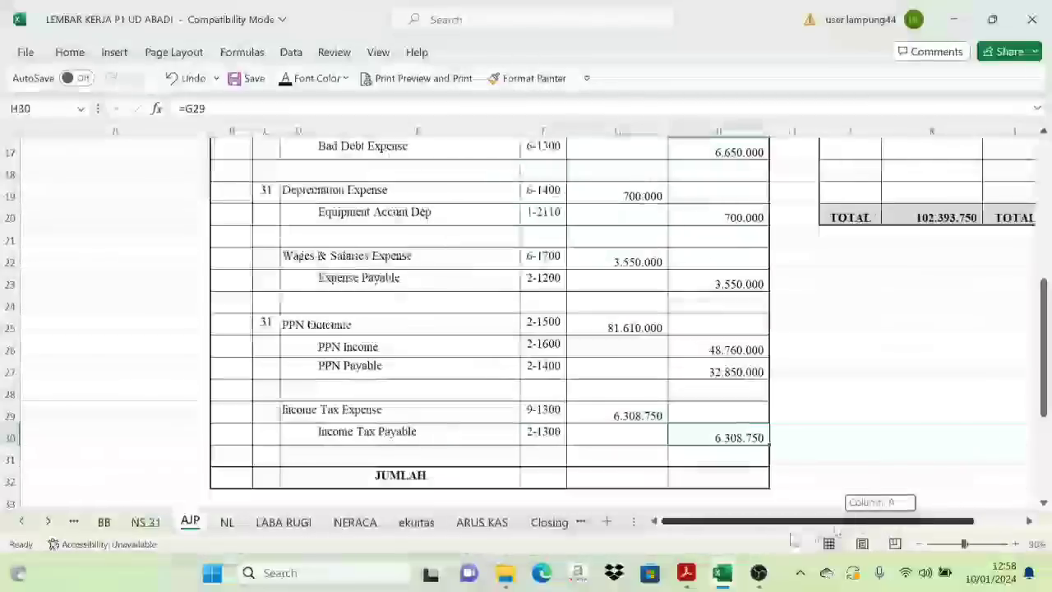
{"action": "scroll", "coordinate": [669, 411], "scroll_direction": "up", "scroll_amount": 6}
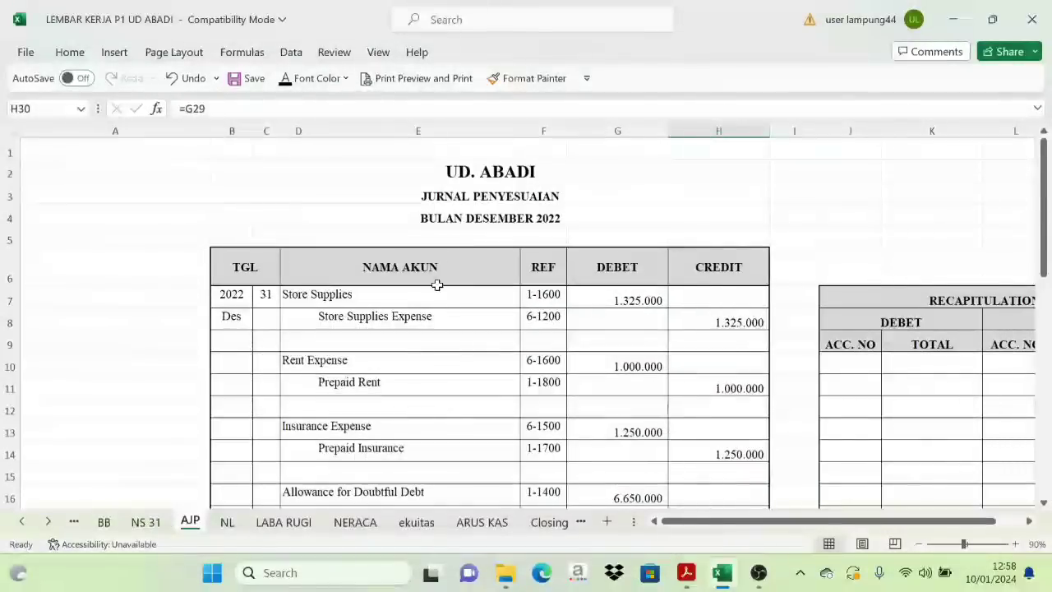
{"action": "scroll", "coordinate": [500, 360], "scroll_direction": "down", "scroll_amount": 7}
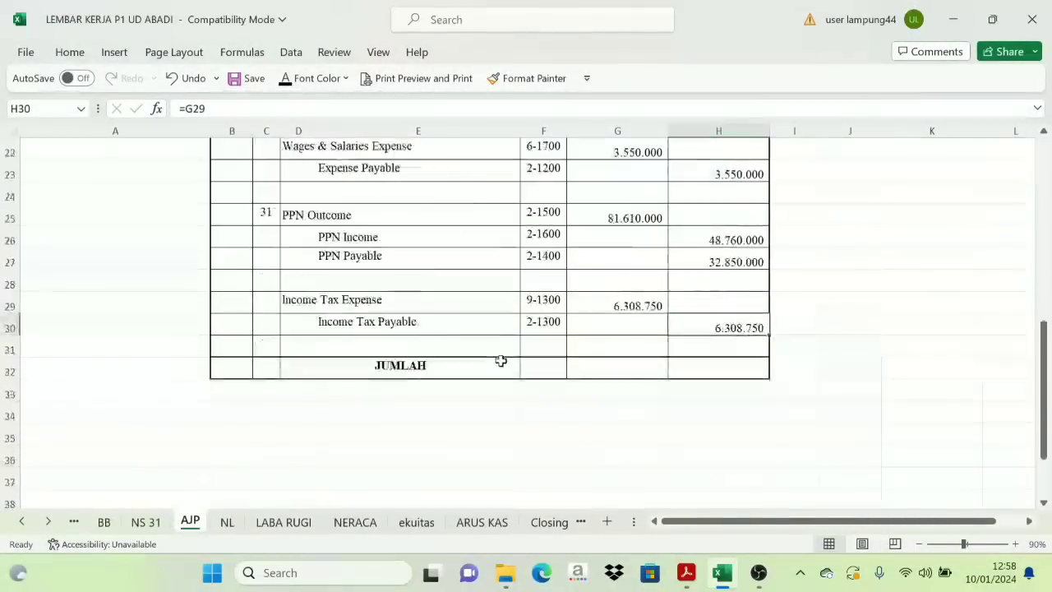
{"action": "scroll", "coordinate": [625, 333], "scroll_direction": "up", "scroll_amount": 7}
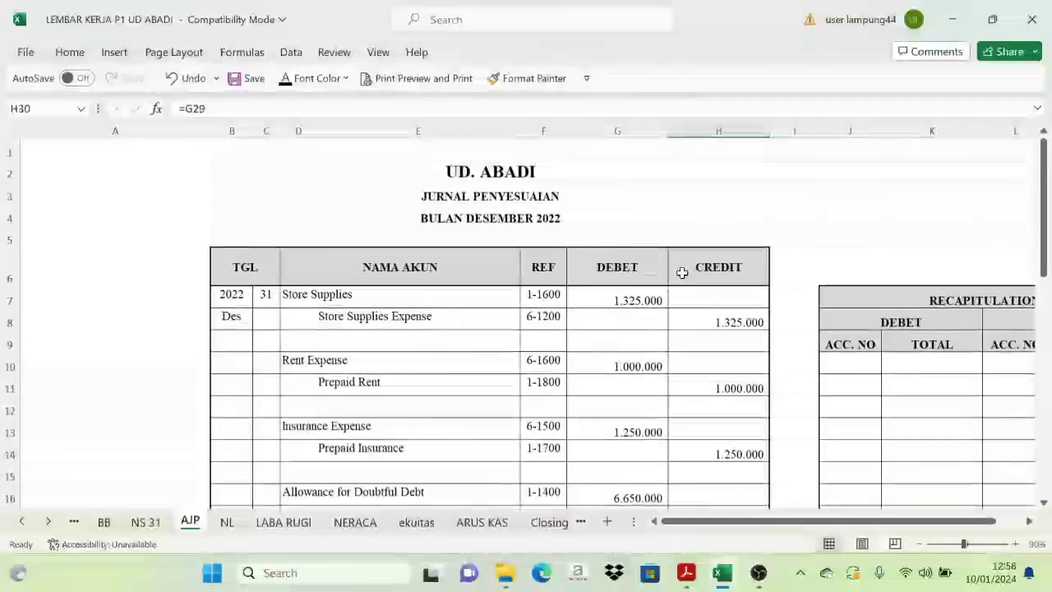
- Set the font of the JUMLAH debit and credit totals in G32:H32 to black and compare the two SUM formulas
{"action": "scroll", "coordinate": [628, 336], "scroll_direction": "down", "scroll_amount": 7}
{"action": "left_click_drag", "start_coordinate": [616, 366], "coordinate": [712, 363]}
{"action": "left_click", "coordinate": [285, 78]}
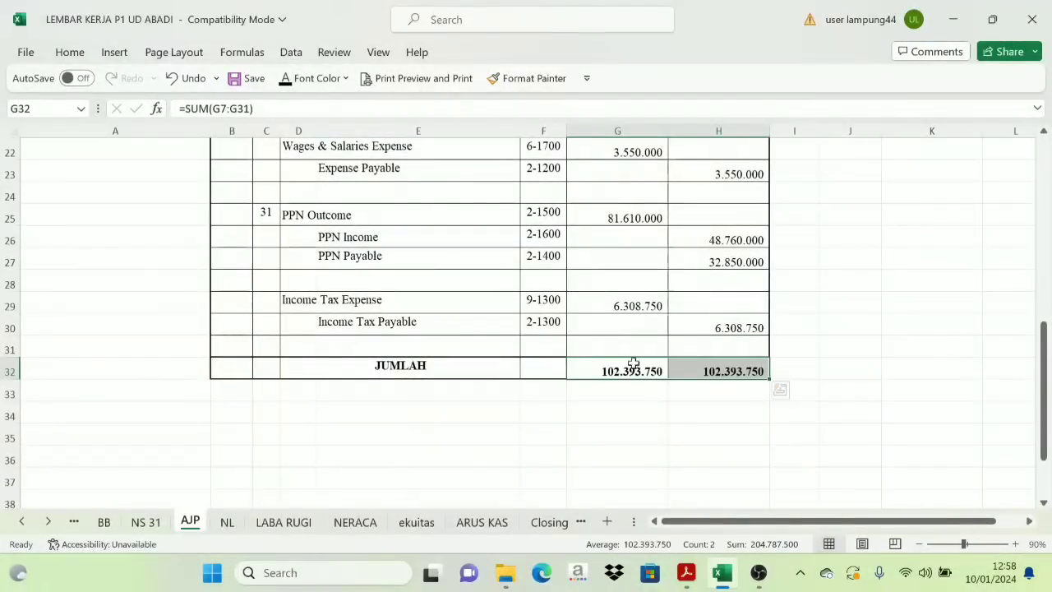
{"action": "left_click", "coordinate": [648, 408]}
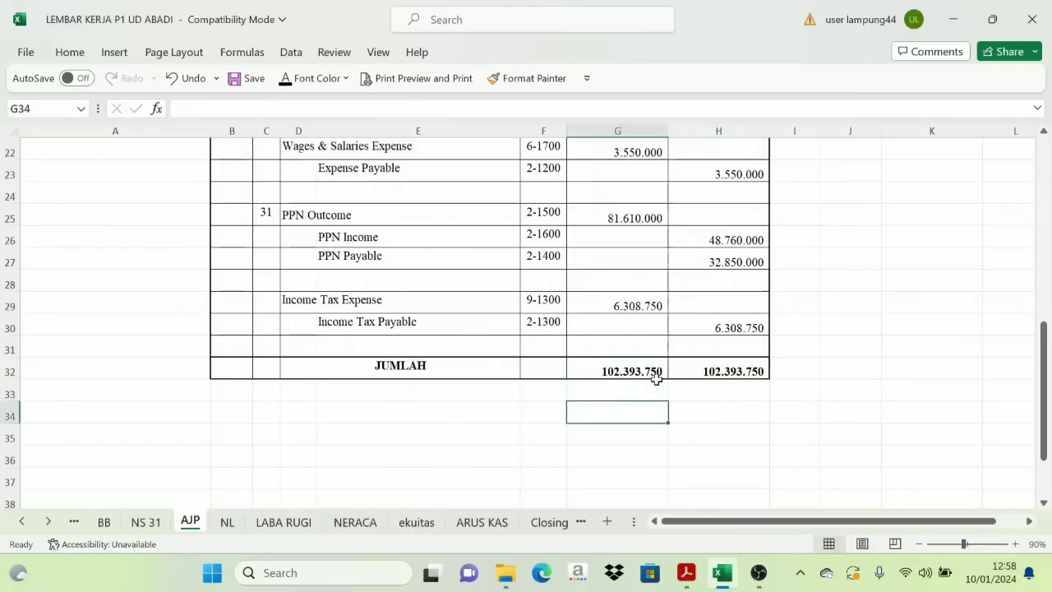
{"action": "left_click", "coordinate": [656, 374]}
{"action": "left_click", "coordinate": [676, 370]}
- Examine the RECAPITULATION table's debit and credit account number and total columns beside the adjusting journal, starting at J10
{"action": "scroll", "coordinate": [655, 383], "scroll_direction": "up", "scroll_amount": 7}
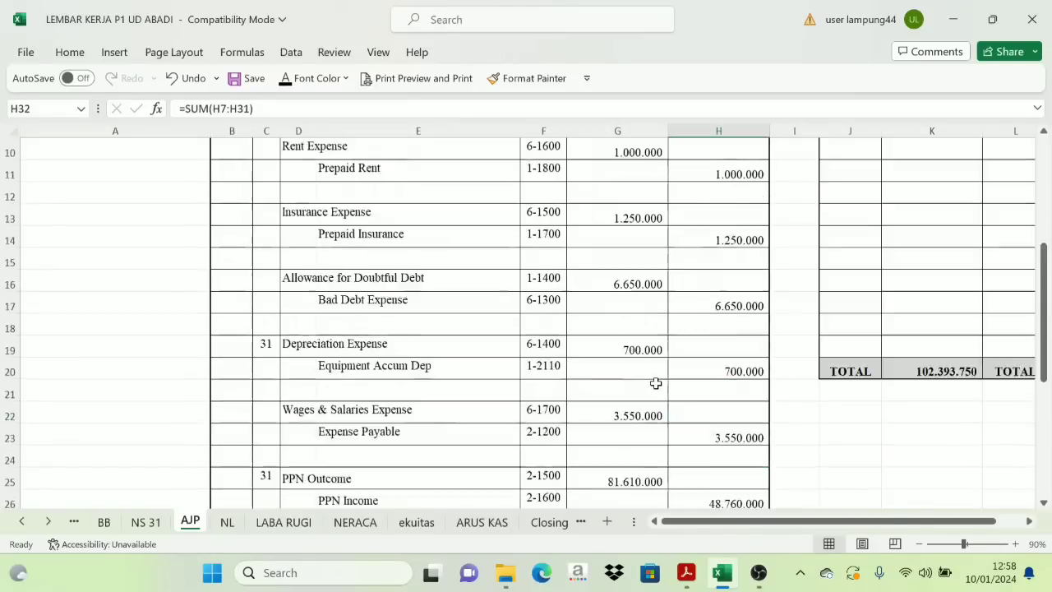
{"action": "scroll", "coordinate": [424, 372], "scroll_direction": "down", "scroll_amount": 2}
{"action": "scroll", "coordinate": [516, 449], "scroll_direction": "up", "scroll_amount": 1}
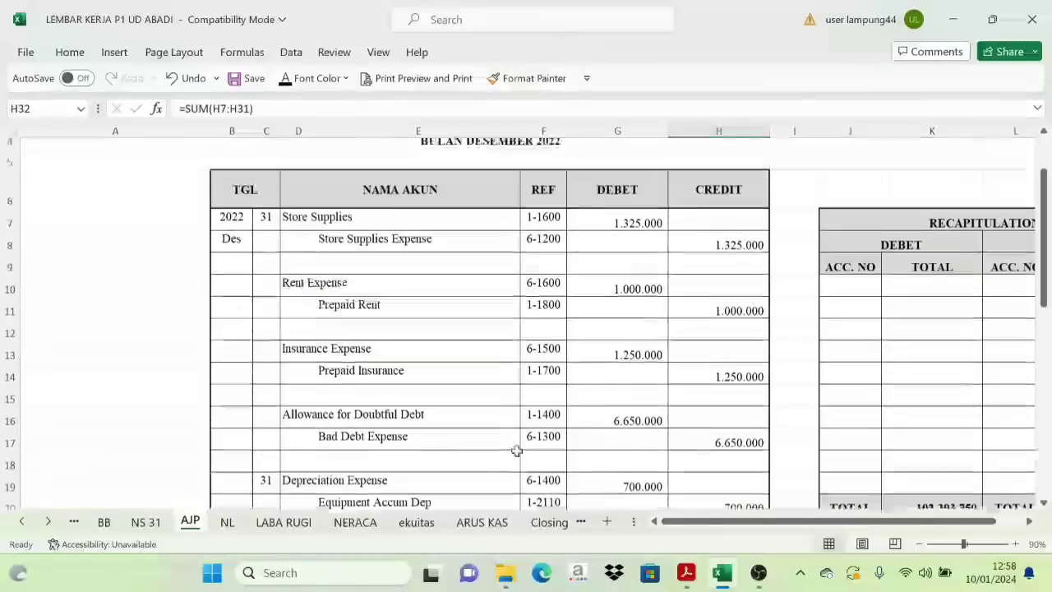
{"action": "left_click_drag", "start_coordinate": [836, 524], "coordinate": [863, 526]}
{"action": "scroll", "coordinate": [808, 425], "scroll_direction": "down", "scroll_amount": 1}
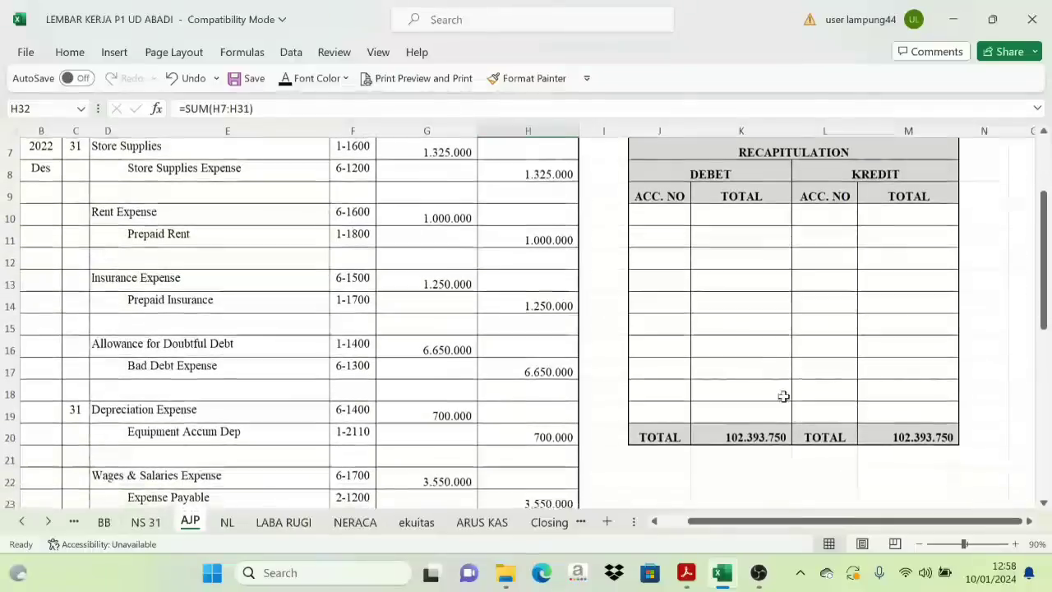
{"action": "scroll", "coordinate": [732, 239], "scroll_direction": "up", "scroll_amount": 1}
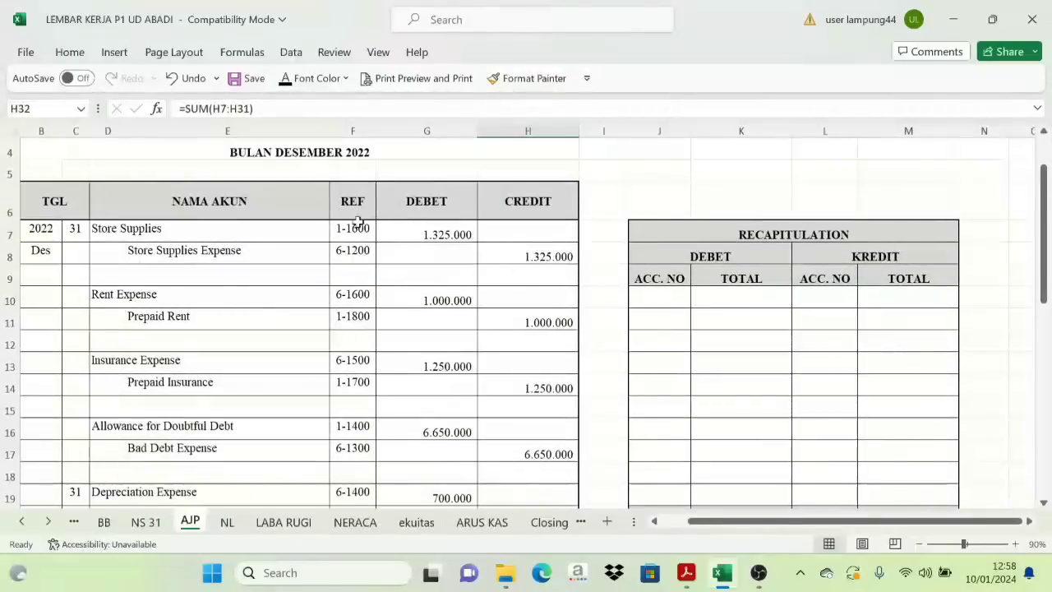
{"action": "scroll", "coordinate": [801, 307], "scroll_direction": "up", "scroll_amount": 1}
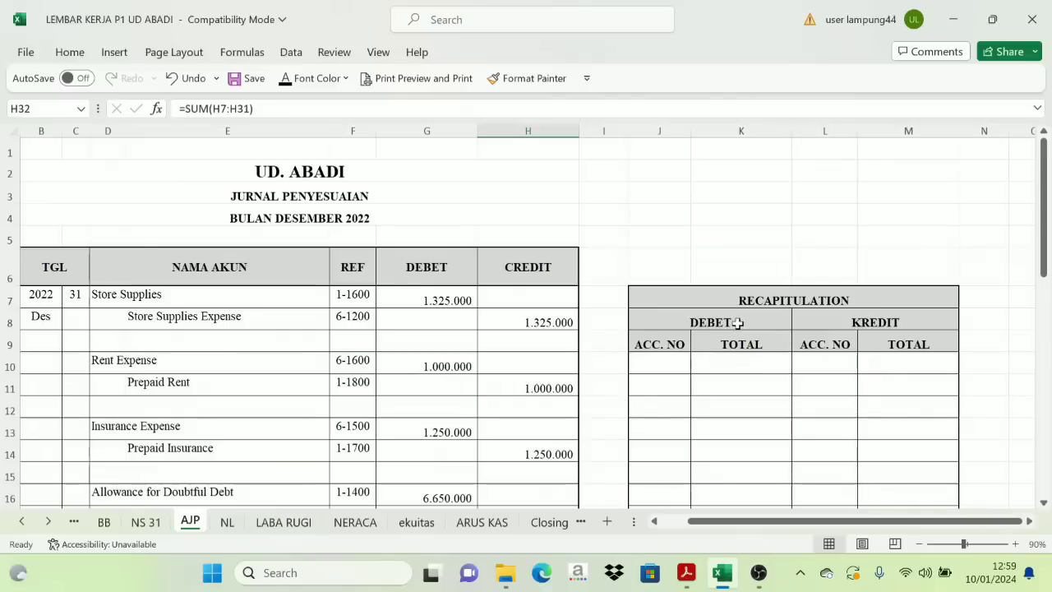
{"action": "left_click", "coordinate": [662, 361]}
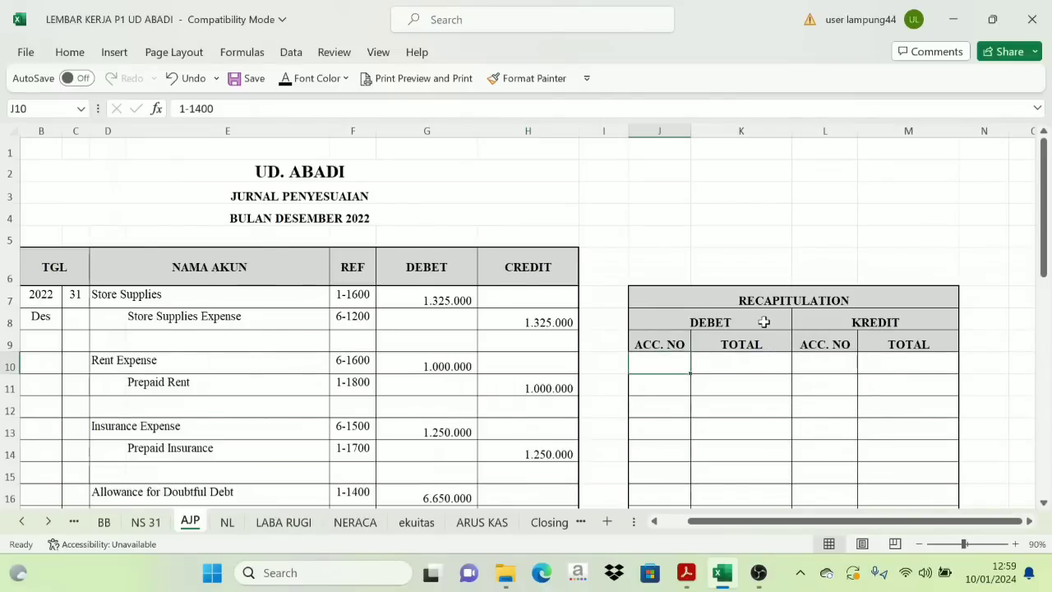
- Set the font of the debit account codes in F7, F10, F13 and F16 of the REF column to red
{"action": "scroll", "coordinate": [618, 352], "scroll_direction": "down", "scroll_amount": 1}
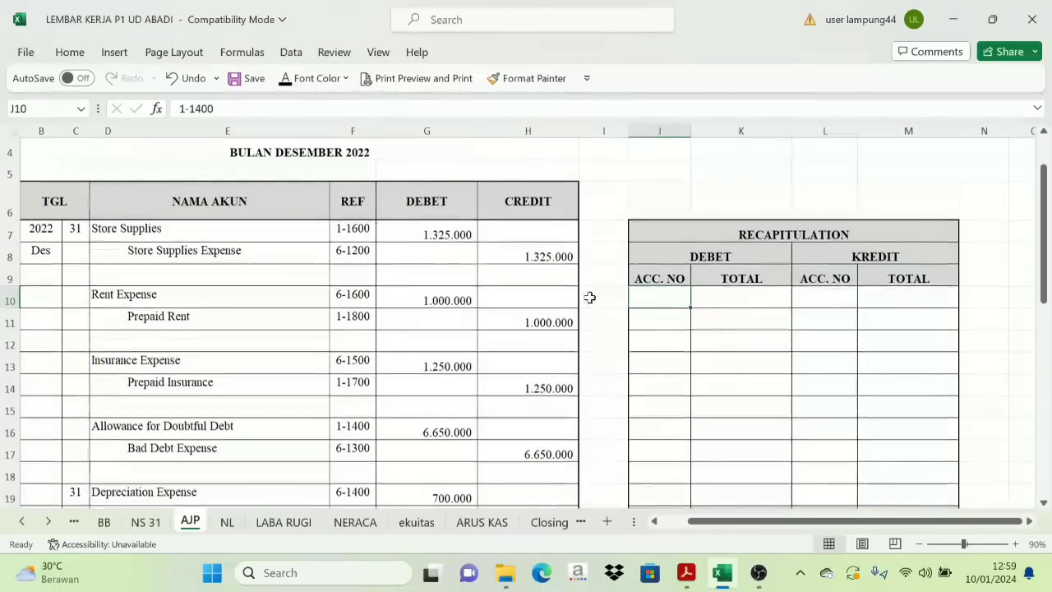
{"action": "left_click", "coordinate": [367, 233]}
{"action": "left_click", "coordinate": [345, 78]}
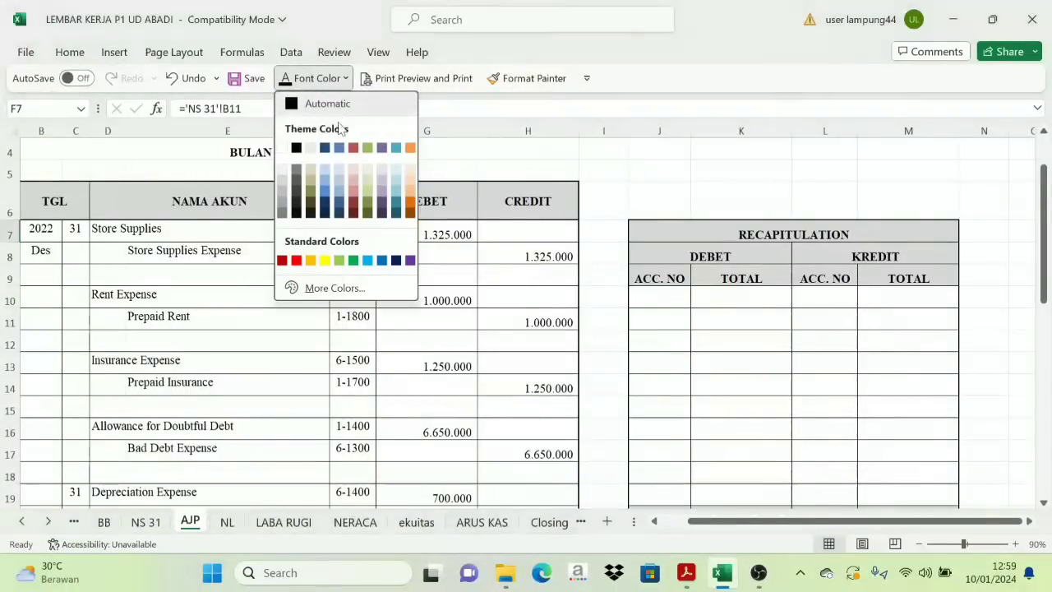
{"action": "left_click", "coordinate": [298, 258]}
{"action": "left_click", "coordinate": [364, 294]}
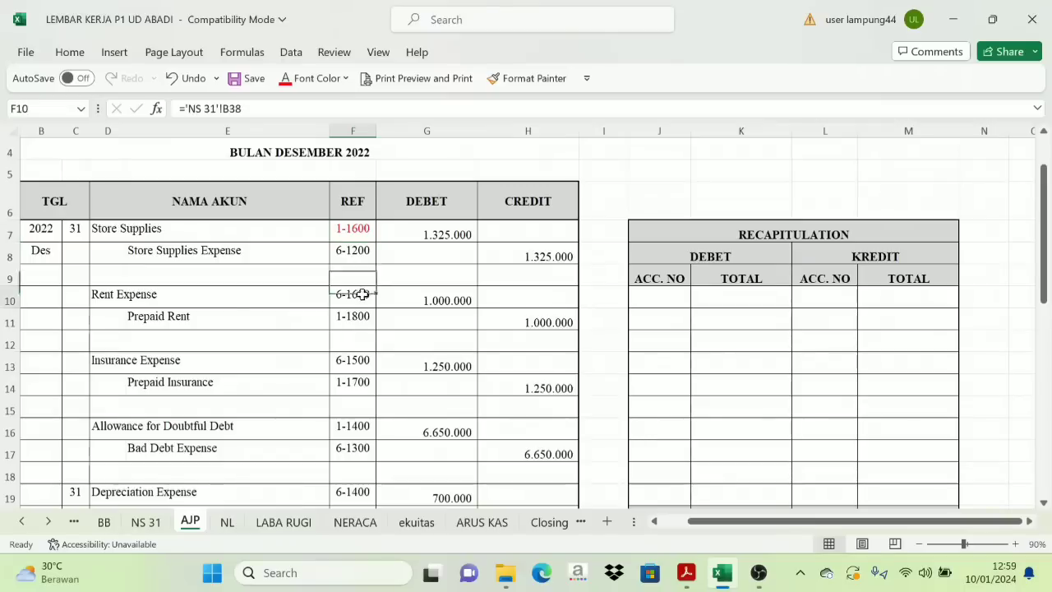
{"action": "left_click", "coordinate": [286, 78]}
{"action": "left_click", "coordinate": [359, 360]}
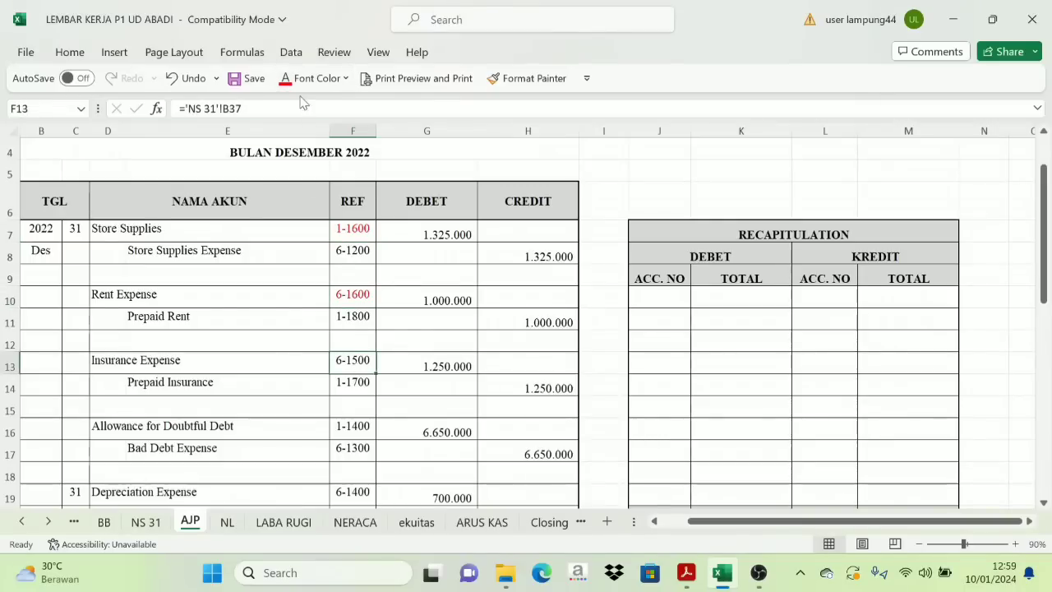
{"action": "left_click", "coordinate": [286, 78]}
{"action": "left_click", "coordinate": [354, 422]}
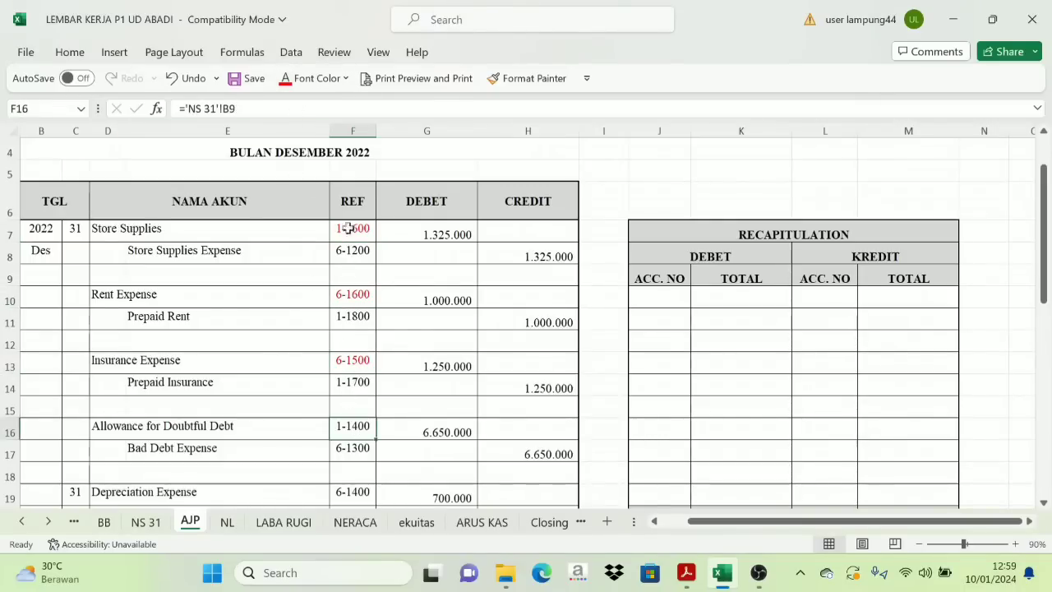
{"action": "left_click", "coordinate": [286, 79]}
- Set the font of the Depreciation Expense, Wages & Salaries Expense and PPN Outcome codes in F19, F22 and F25 to red
{"action": "scroll", "coordinate": [305, 251], "scroll_direction": "down", "scroll_amount": 3}
{"action": "left_click", "coordinate": [345, 282]}
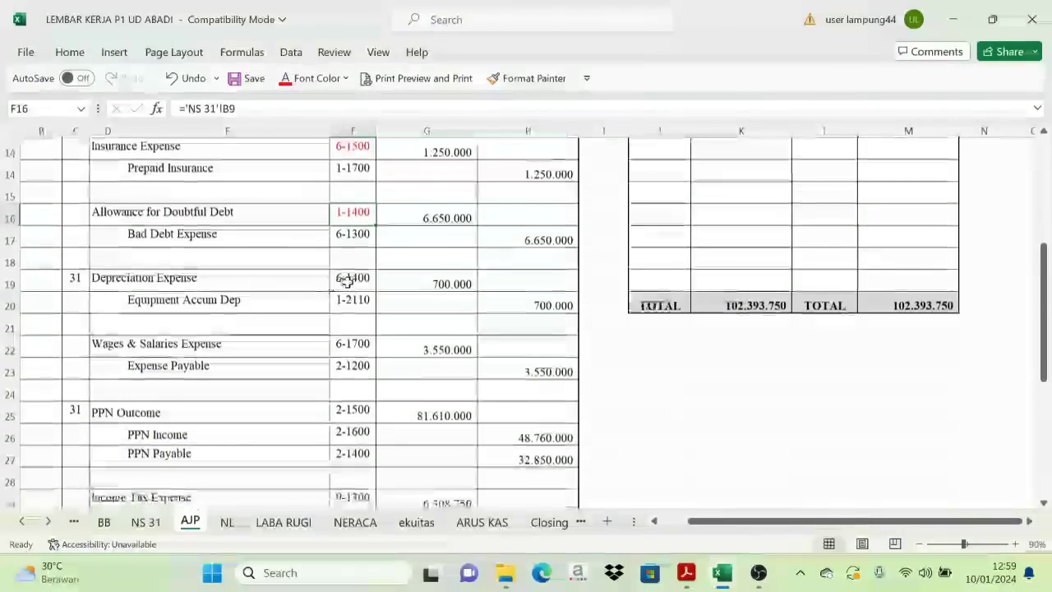
{"action": "left_click", "coordinate": [286, 78]}
{"action": "left_click", "coordinate": [348, 344]}
{"action": "left_click", "coordinate": [286, 78]}
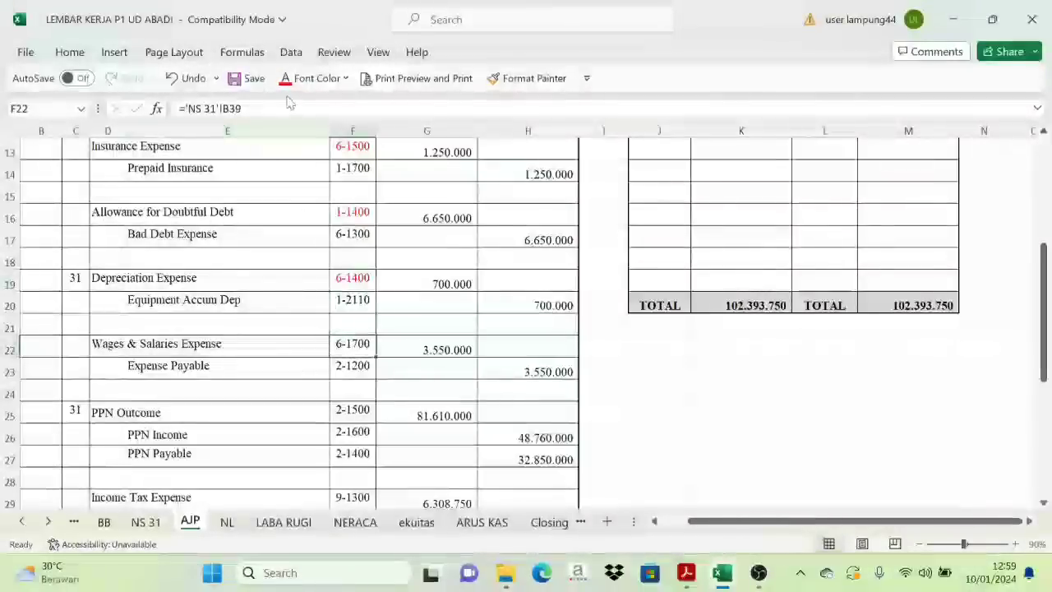
{"action": "left_click", "coordinate": [348, 411]}
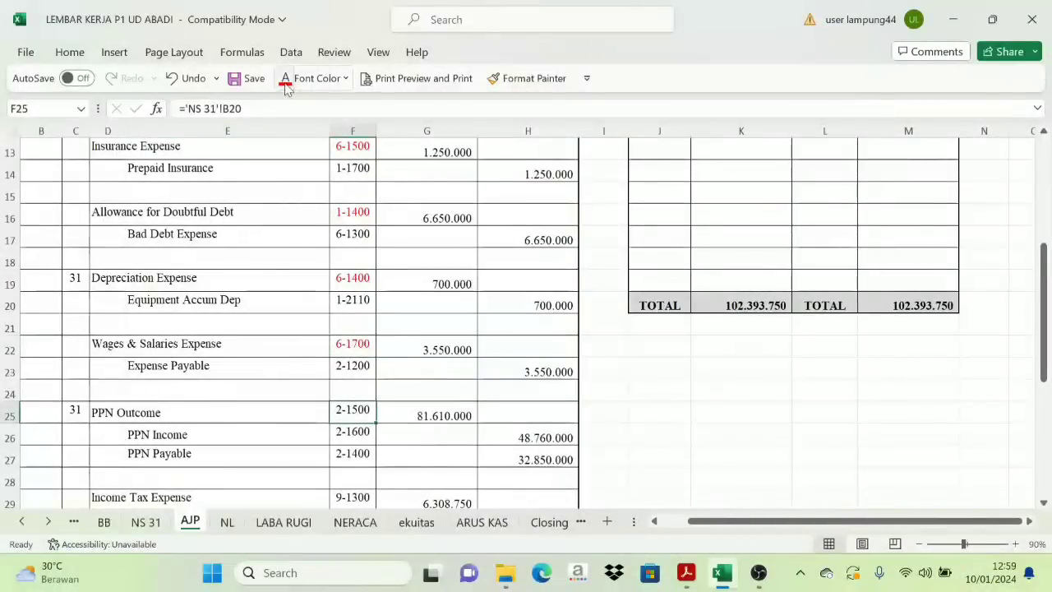
{"action": "left_click", "coordinate": [287, 78]}
- Set the font of the recapitulation's debit account numbers in J10:J19 to automatic black
{"action": "scroll", "coordinate": [353, 275], "scroll_direction": "up", "scroll_amount": 3}
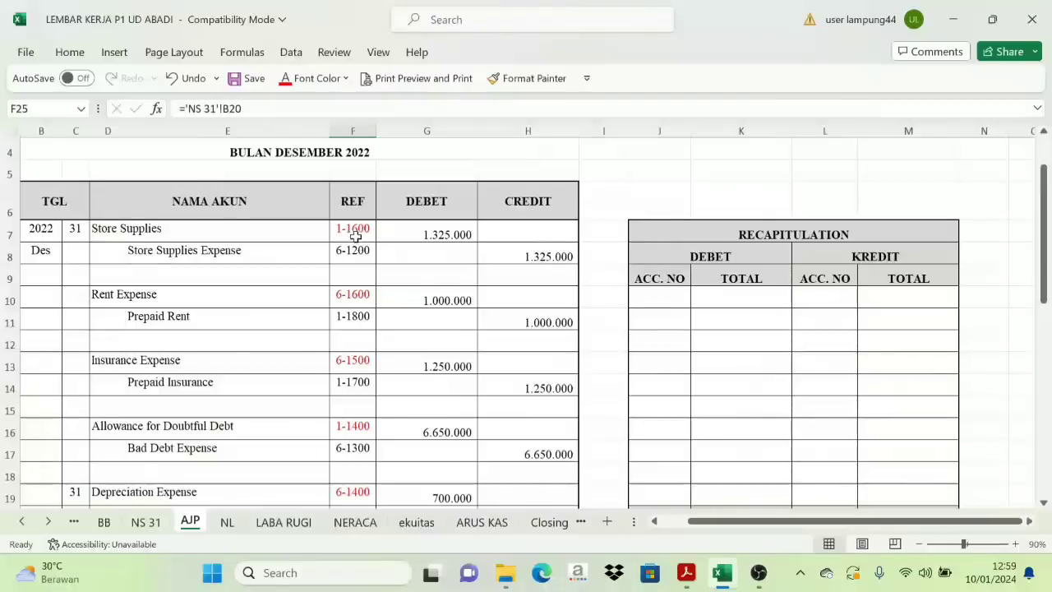
{"action": "scroll", "coordinate": [349, 333], "scroll_direction": "down", "scroll_amount": 4}
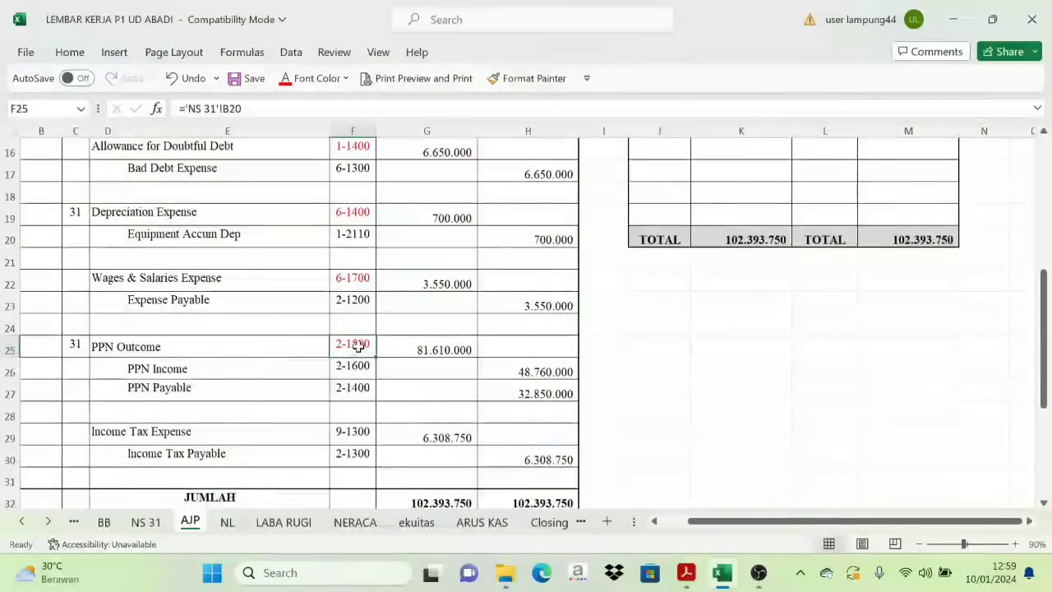
{"action": "scroll", "coordinate": [345, 330], "scroll_direction": "up", "scroll_amount": 4}
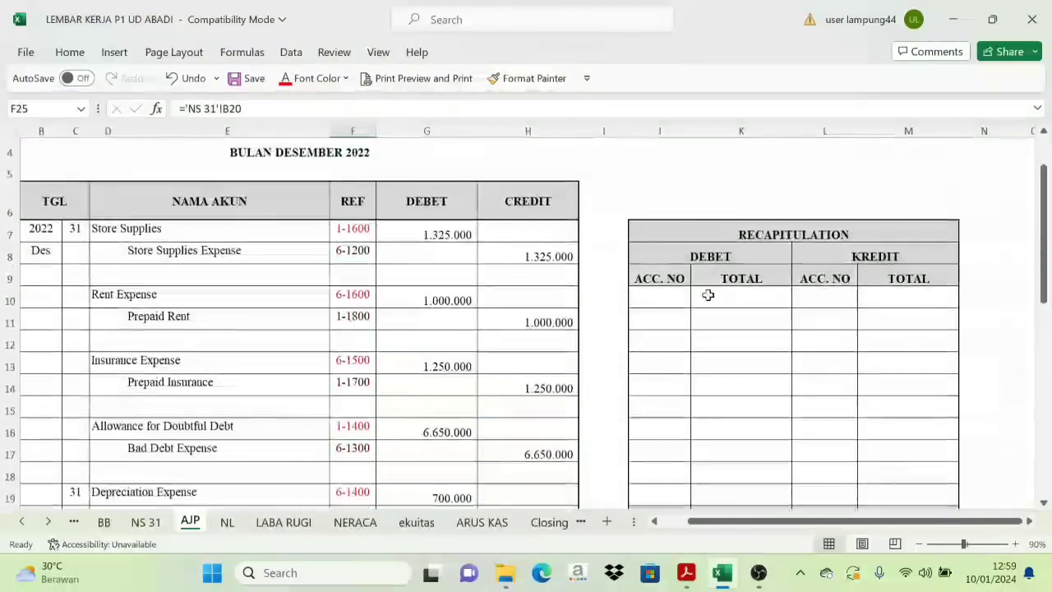
{"action": "scroll", "coordinate": [664, 288], "scroll_direction": "down", "scroll_amount": 1}
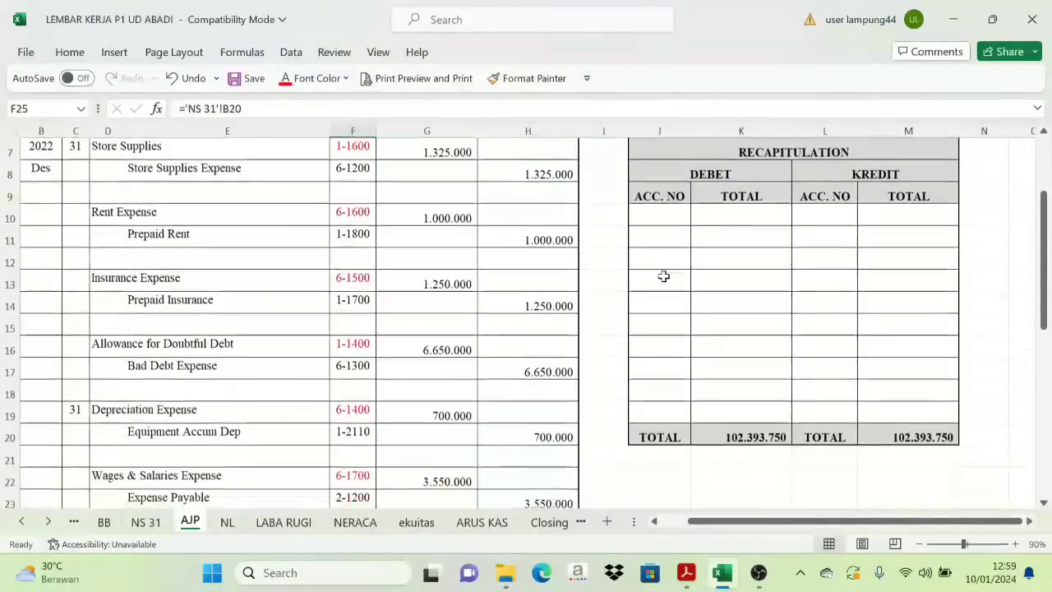
{"action": "left_click_drag", "start_coordinate": [664, 211], "coordinate": [658, 402]}
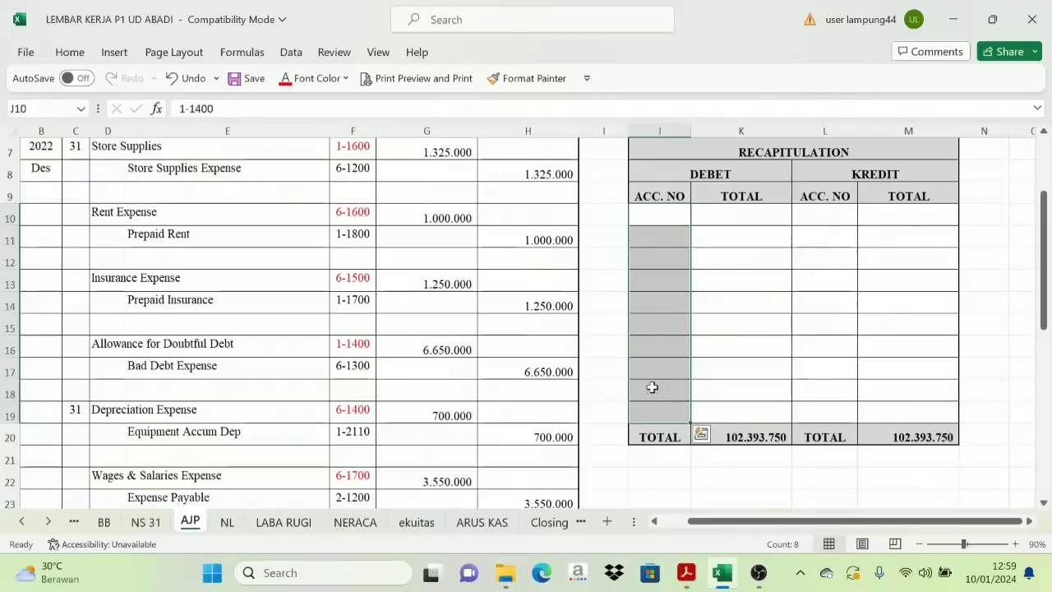
{"action": "left_click", "coordinate": [345, 78]}
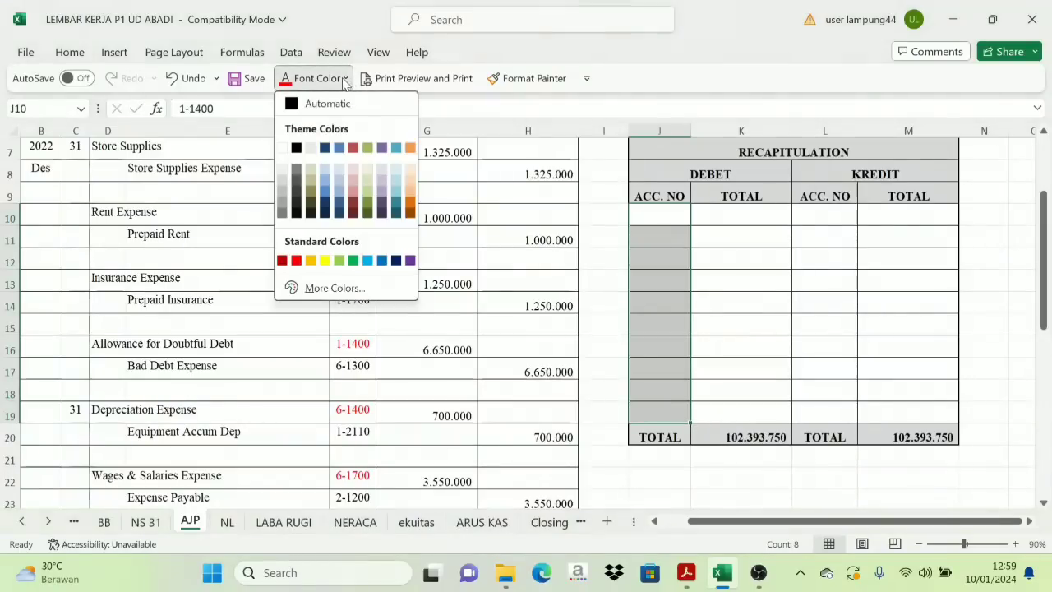
{"action": "left_click", "coordinate": [292, 104]}
{"action": "left_click", "coordinate": [713, 274]}
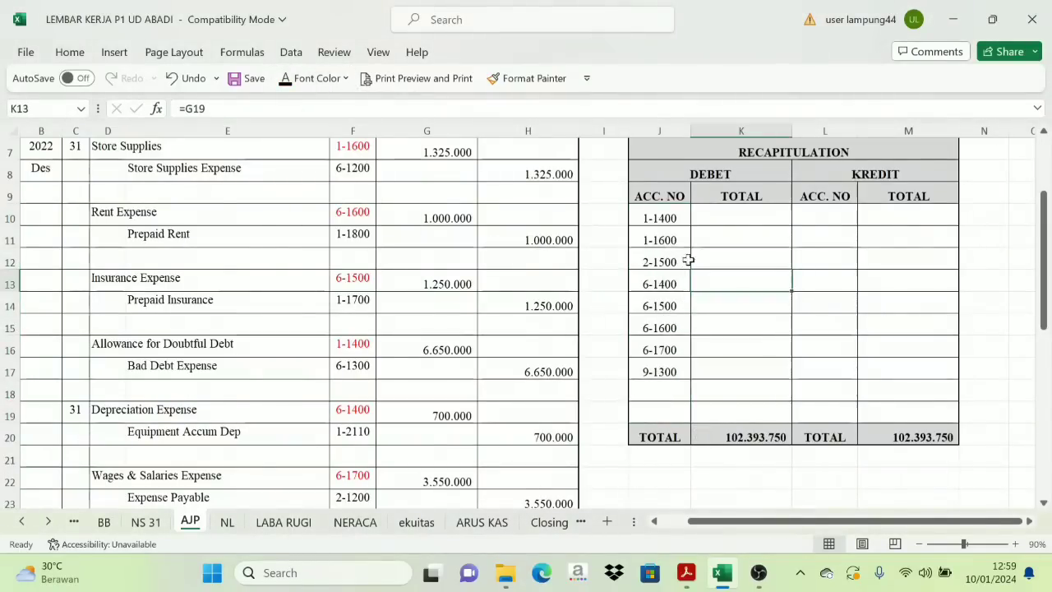
- Go through the recapitulation's debit account numbers one by one from J10 to J16
{"action": "left_click", "coordinate": [660, 218]}
{"action": "left_click", "coordinate": [662, 240]}
{"action": "left_click", "coordinate": [662, 262]}
{"action": "left_click", "coordinate": [663, 283]}
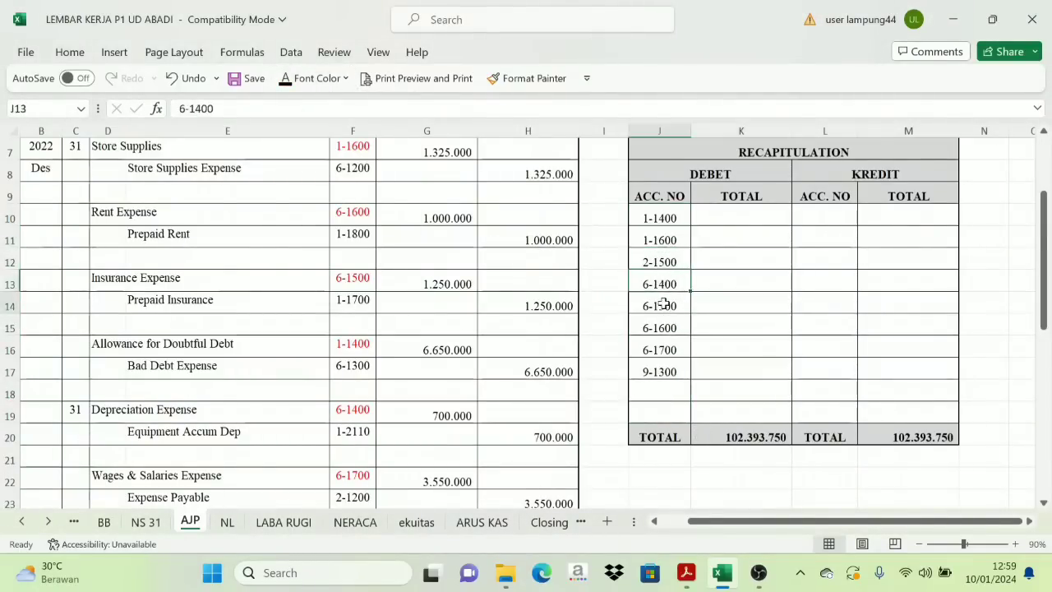
{"action": "left_click", "coordinate": [663, 306]}
{"action": "left_click", "coordinate": [665, 328]}
{"action": "left_click", "coordinate": [664, 352]}
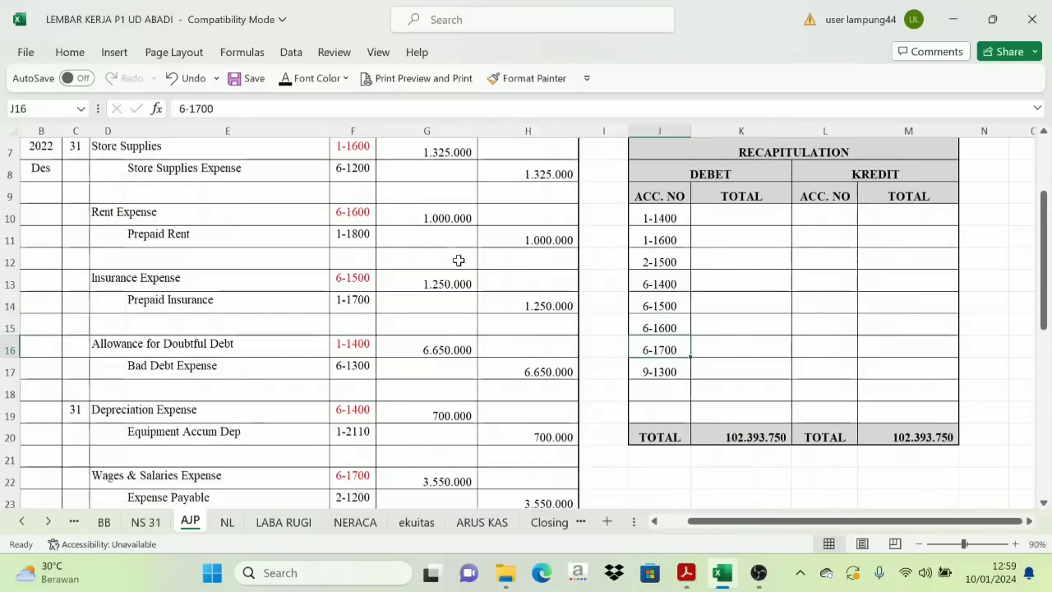
- Check the journal's credit codes in F8, F11 and F14, and set the font of the recapitulation's credit account numbers in L10:L19 to black
{"action": "scroll", "coordinate": [461, 261], "scroll_direction": "up", "scroll_amount": 2}
{"action": "left_click", "coordinate": [359, 256]}
{"action": "left_click", "coordinate": [354, 320]}
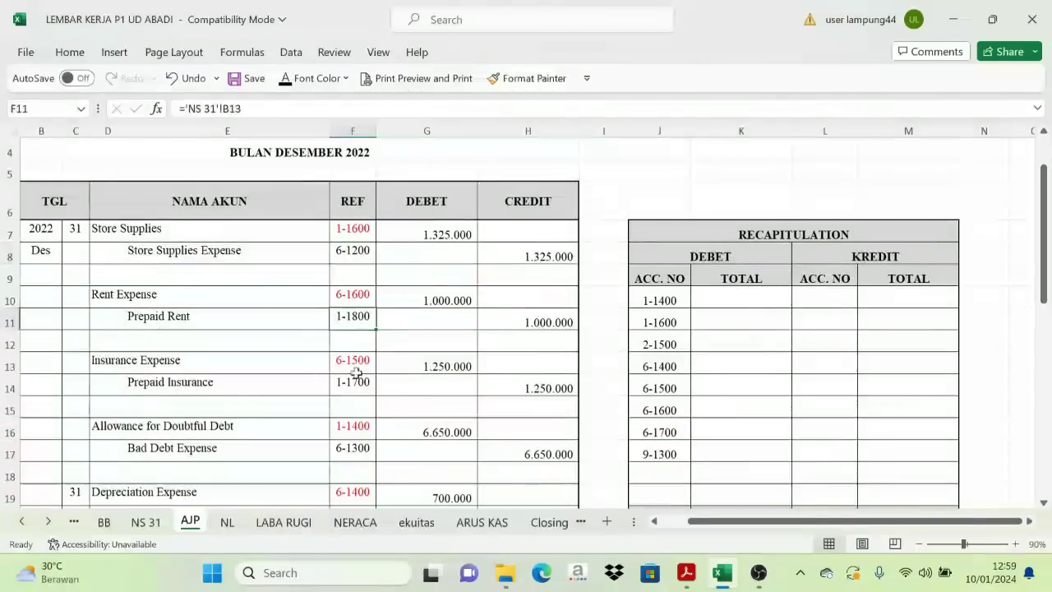
{"action": "left_click", "coordinate": [355, 383]}
{"action": "scroll", "coordinate": [357, 390], "scroll_direction": "down", "scroll_amount": 2}
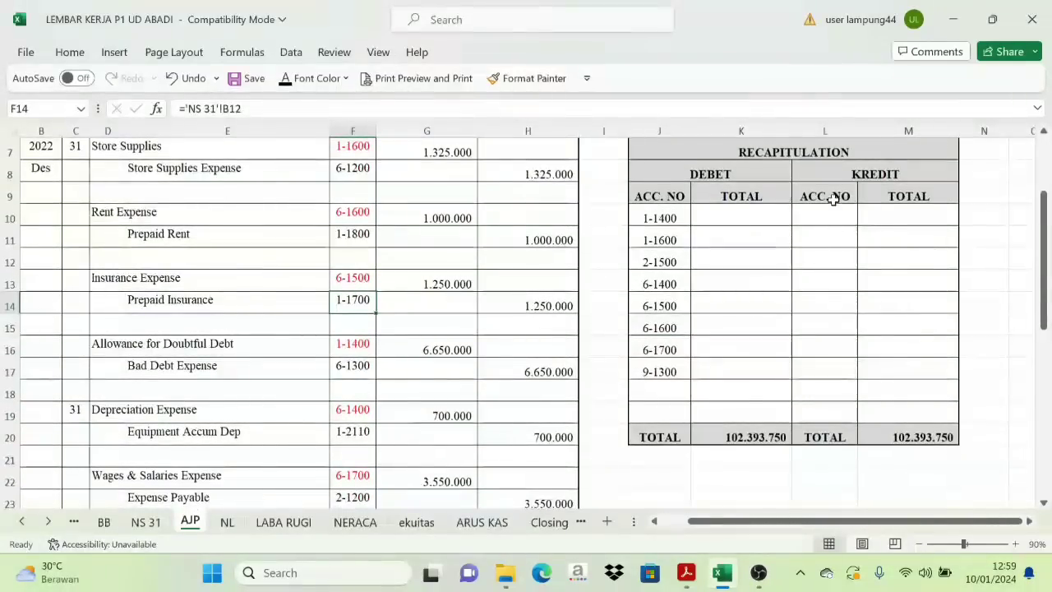
{"action": "left_click_drag", "start_coordinate": [827, 212], "coordinate": [822, 407]}
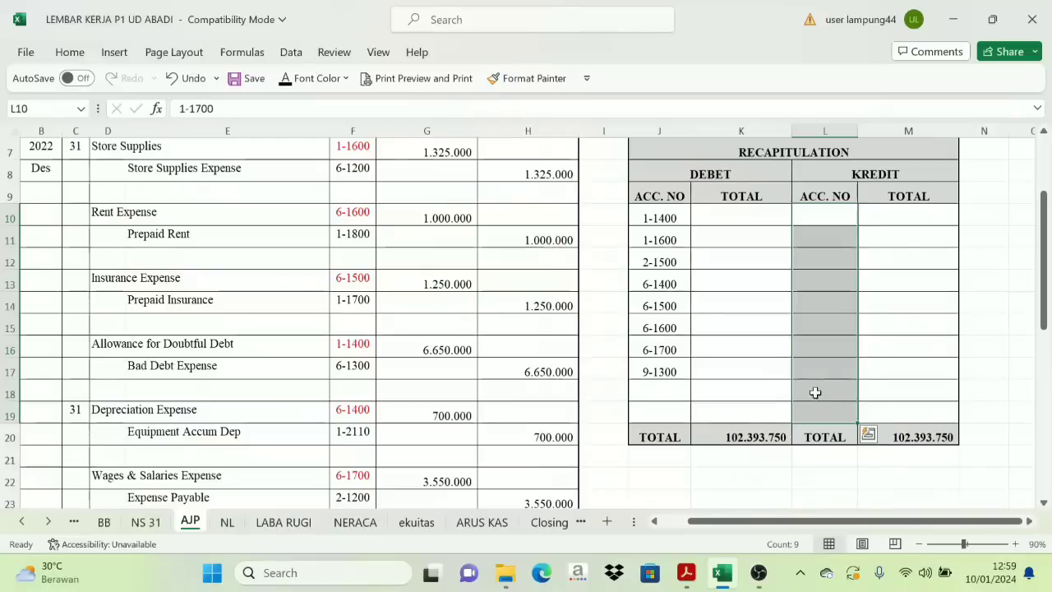
{"action": "left_click", "coordinate": [288, 82]}
{"action": "left_click", "coordinate": [903, 342]}
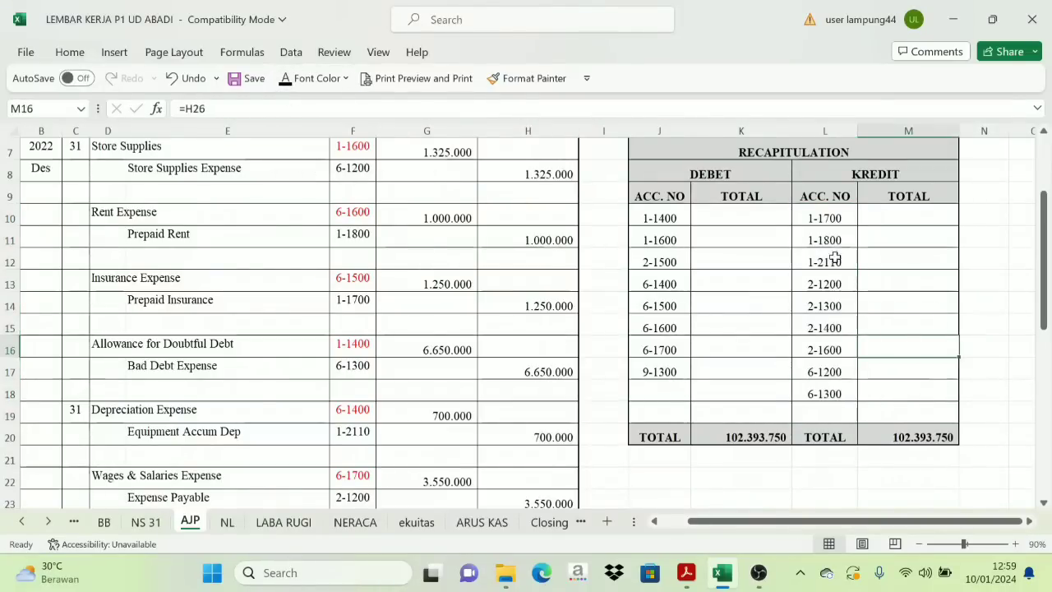
- Go through the recapitulation's credit account numbers one by one from L10 to L18
{"action": "left_click", "coordinate": [826, 217]}
{"action": "left_click", "coordinate": [824, 240]}
{"action": "left_click", "coordinate": [825, 262]}
{"action": "left_click", "coordinate": [825, 284]}
{"action": "left_click", "coordinate": [825, 305]}
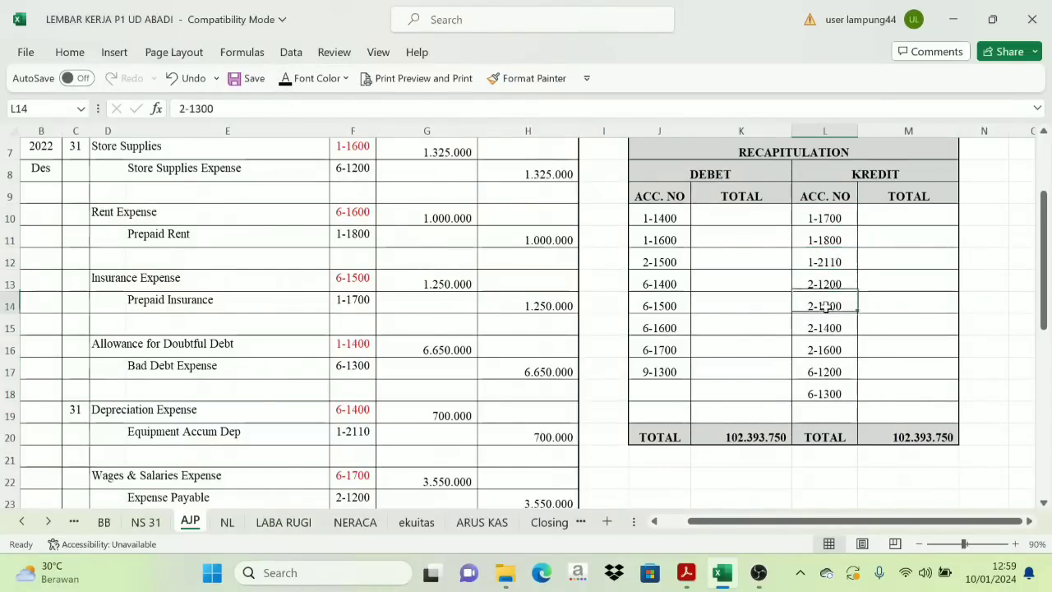
{"action": "left_click", "coordinate": [824, 328]}
{"action": "left_click", "coordinate": [825, 349]}
{"action": "left_click", "coordinate": [825, 372]}
{"action": "left_click", "coordinate": [819, 392]}
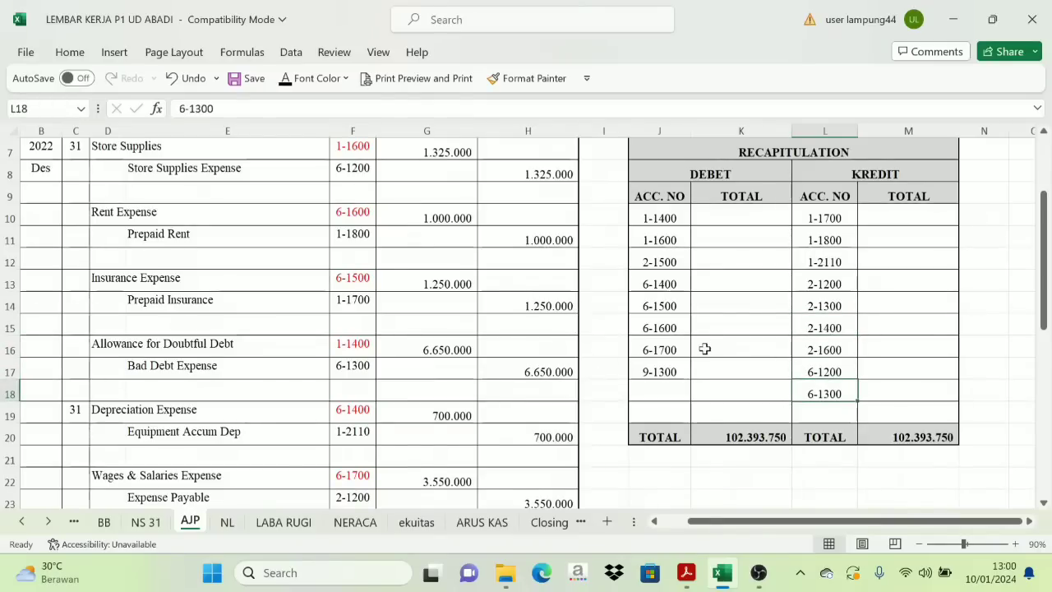
- Locate the Allowance for Doubtful Debt debit in G16 and set the font of its account 1-1400 total in K10 to black
{"action": "scroll", "coordinate": [704, 348], "scroll_direction": "up", "scroll_amount": 1}
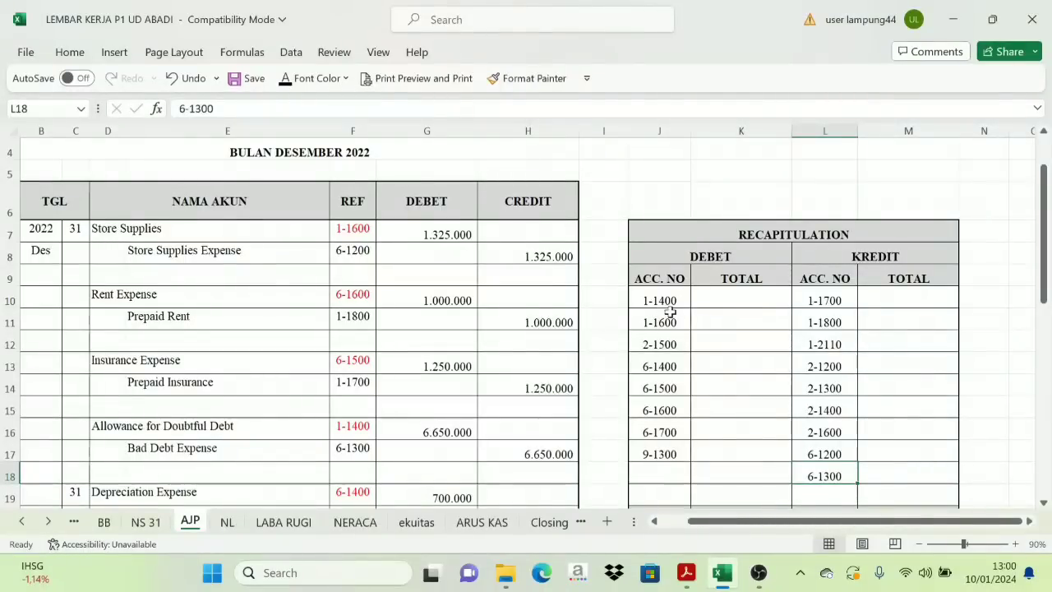
{"action": "scroll", "coordinate": [347, 301], "scroll_direction": "down", "scroll_amount": 2}
{"action": "left_click", "coordinate": [354, 280]}
{"action": "left_click", "coordinate": [429, 284]}
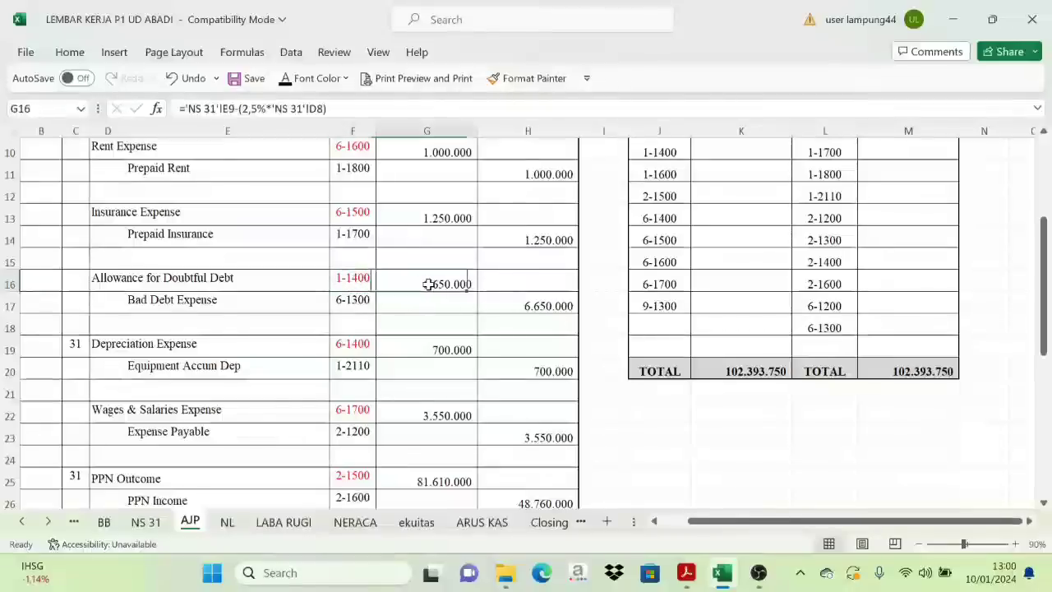
{"action": "scroll", "coordinate": [669, 314], "scroll_direction": "up", "scroll_amount": 1}
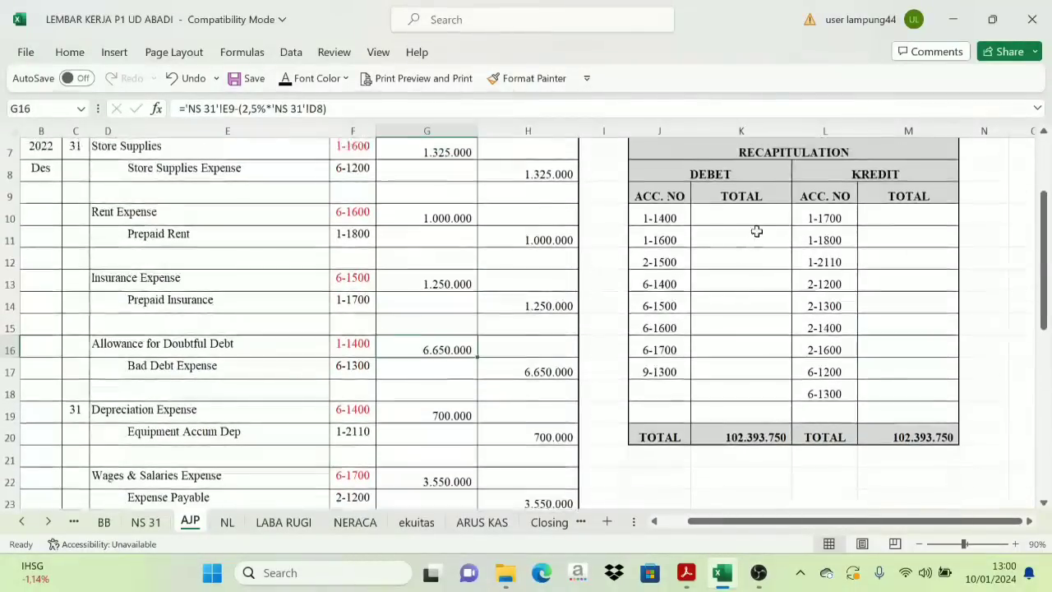
{"action": "left_click", "coordinate": [757, 221]}
{"action": "left_click", "coordinate": [286, 81]}
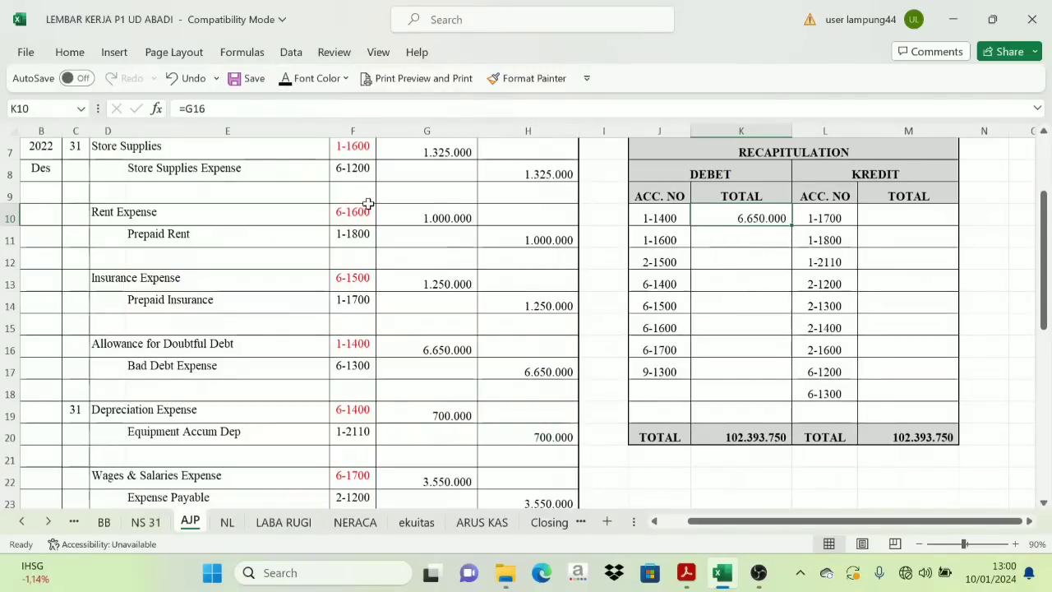
- Locate the Store Supplies debit in G7 and set the font of its account 1-1600 total in K11 to black
{"action": "left_click", "coordinate": [370, 151]}
{"action": "left_click", "coordinate": [429, 168]}
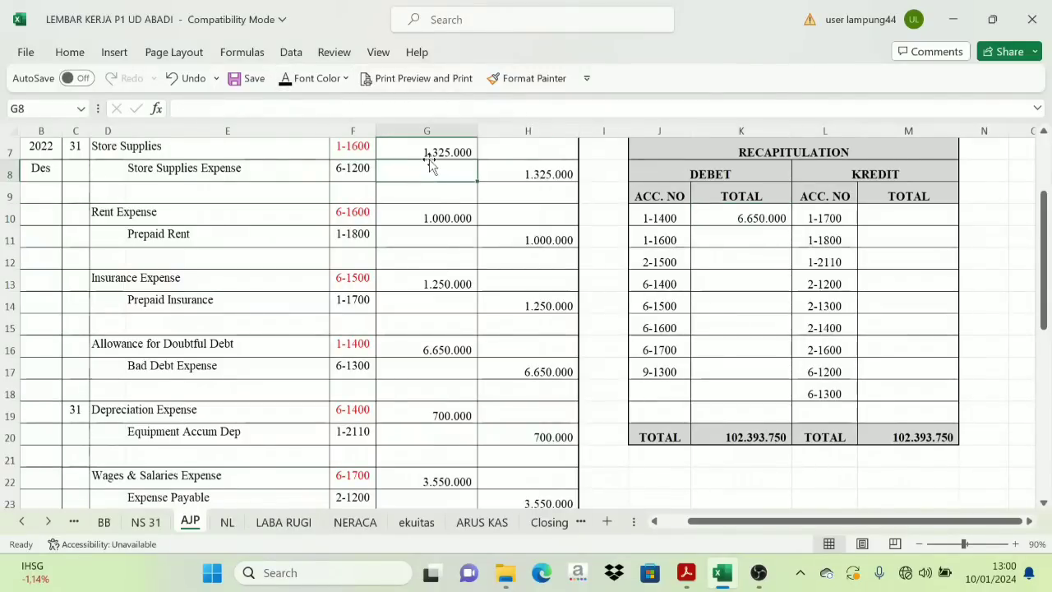
{"action": "left_click", "coordinate": [440, 153]}
{"action": "left_click", "coordinate": [740, 240]}
{"action": "type", "text": "="}
{"action": "left_click", "coordinate": [444, 148]}
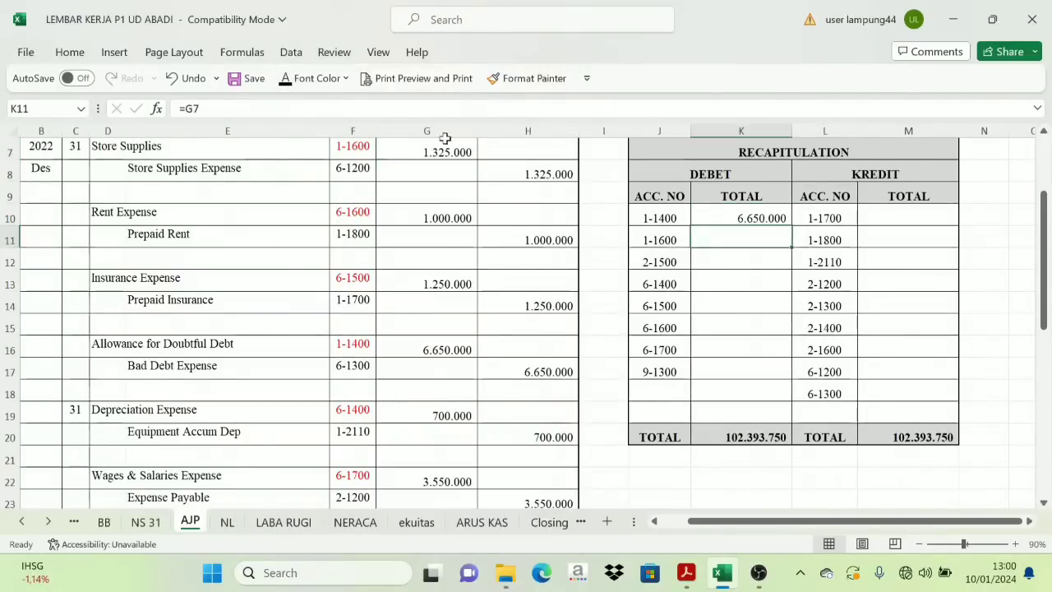
{"action": "left_click", "coordinate": [286, 79]}
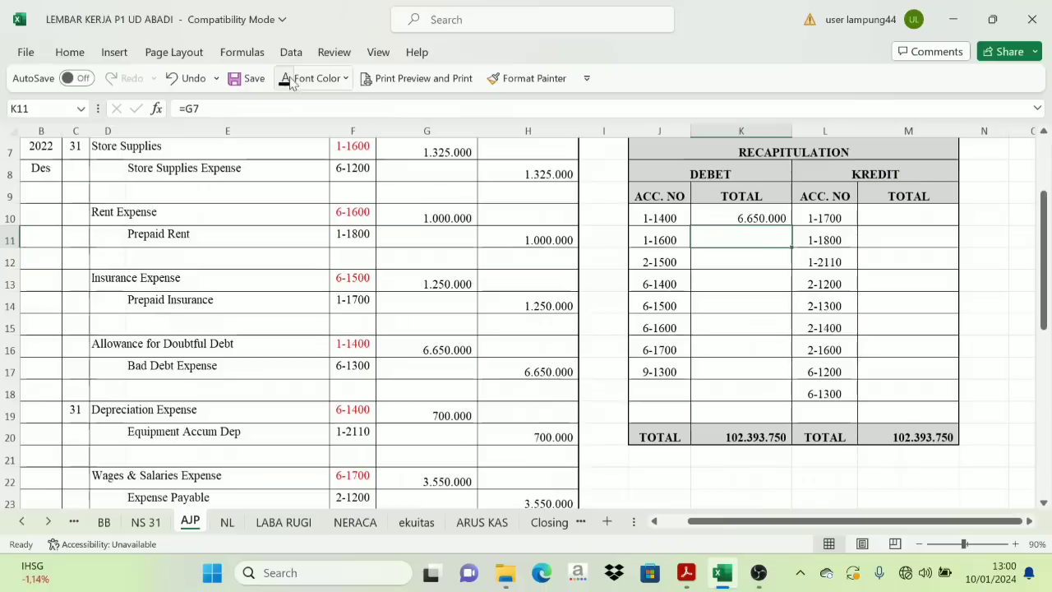
- Locate the PPN Outcome debit in G25 and set the font of its account 2-1500 total in K12 to black
{"action": "left_click", "coordinate": [752, 260]}
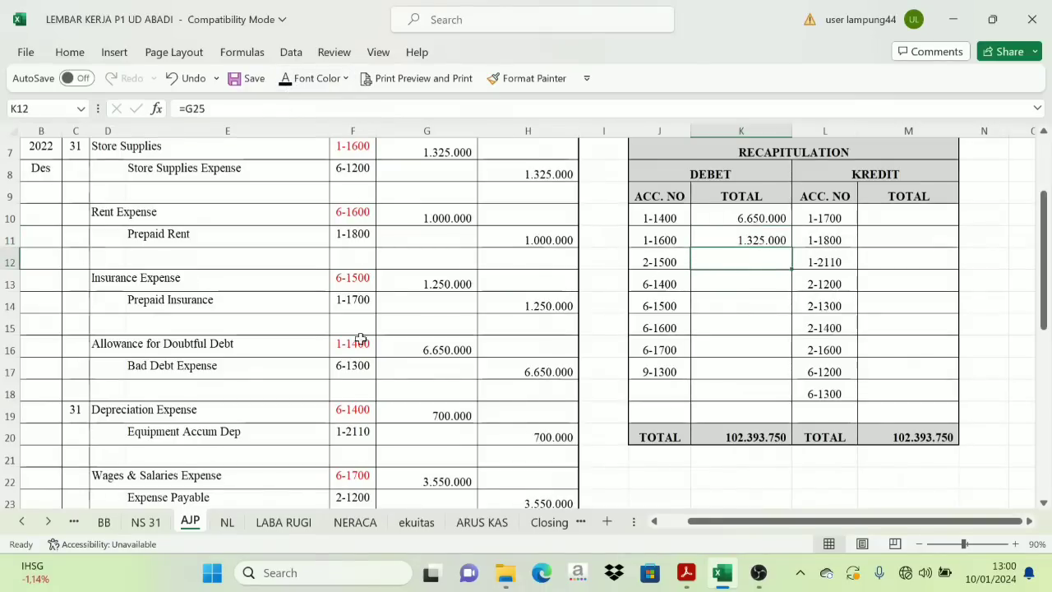
{"action": "scroll", "coordinate": [355, 400], "scroll_direction": "down", "scroll_amount": 2}
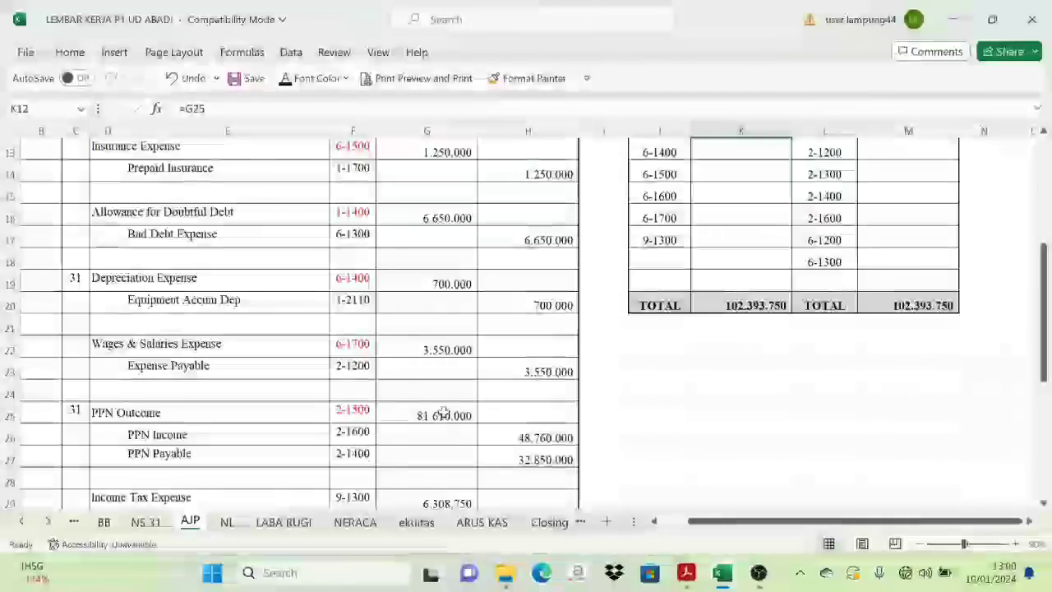
{"action": "left_click", "coordinate": [469, 412]}
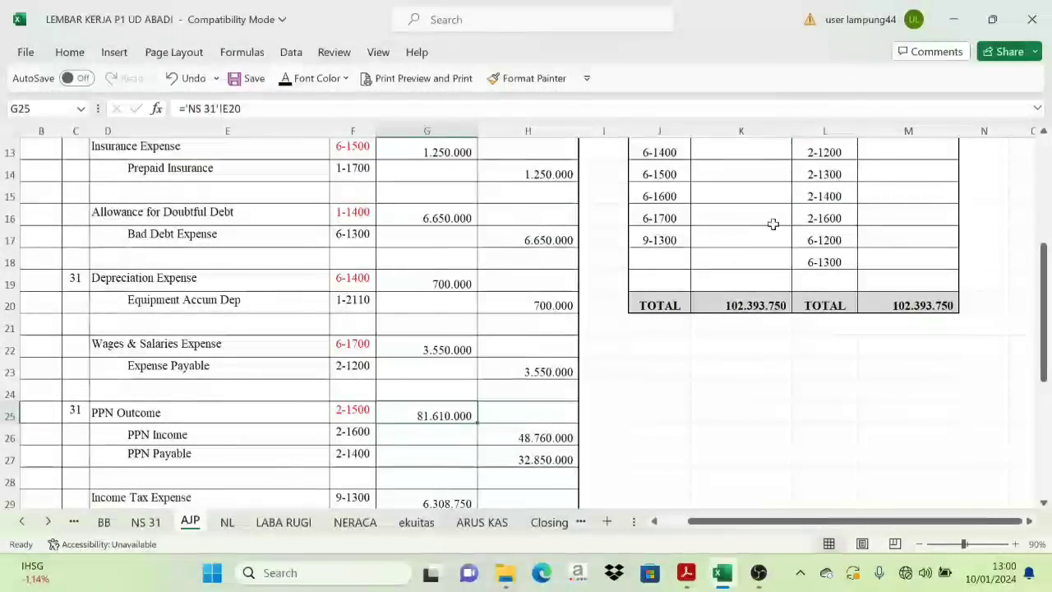
{"action": "scroll", "coordinate": [760, 210], "scroll_direction": "up", "scroll_amount": 1}
{"action": "left_click", "coordinate": [719, 191]}
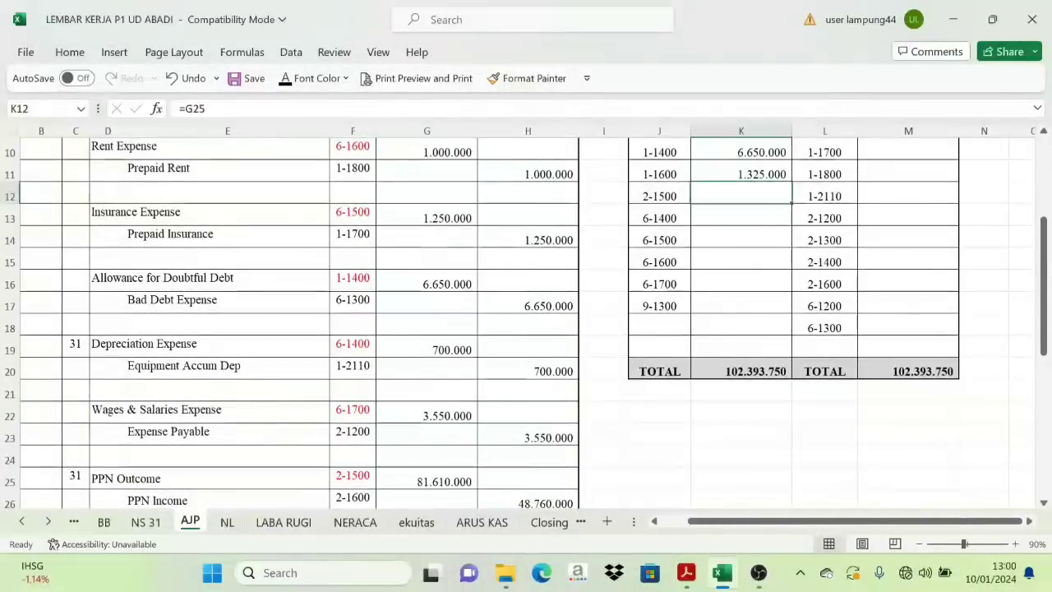
{"action": "left_click", "coordinate": [709, 223]}
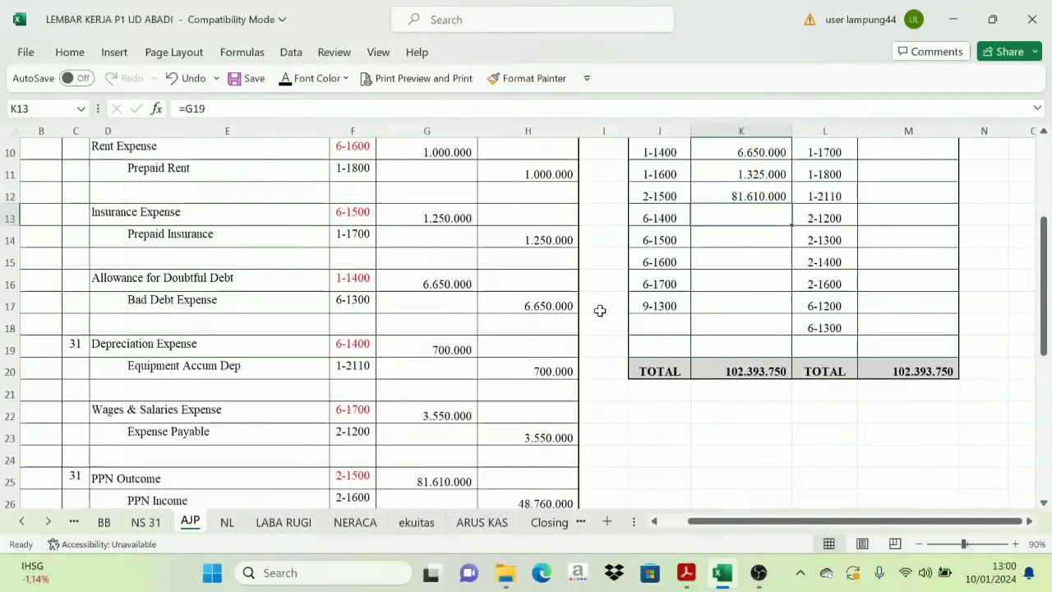
- Locate the Depreciation Expense debit in G19 and Insurance Expense debit in G13, and set the font of their totals in K13 and K14 to black
{"action": "left_click", "coordinate": [432, 349]}
{"action": "left_click", "coordinate": [757, 209]}
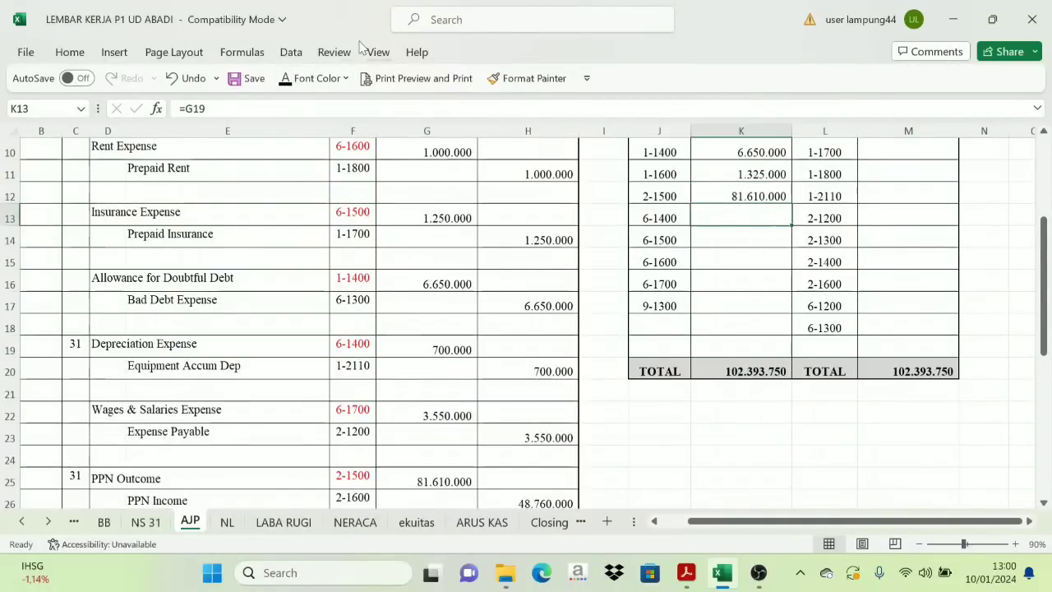
{"action": "left_click", "coordinate": [737, 241]}
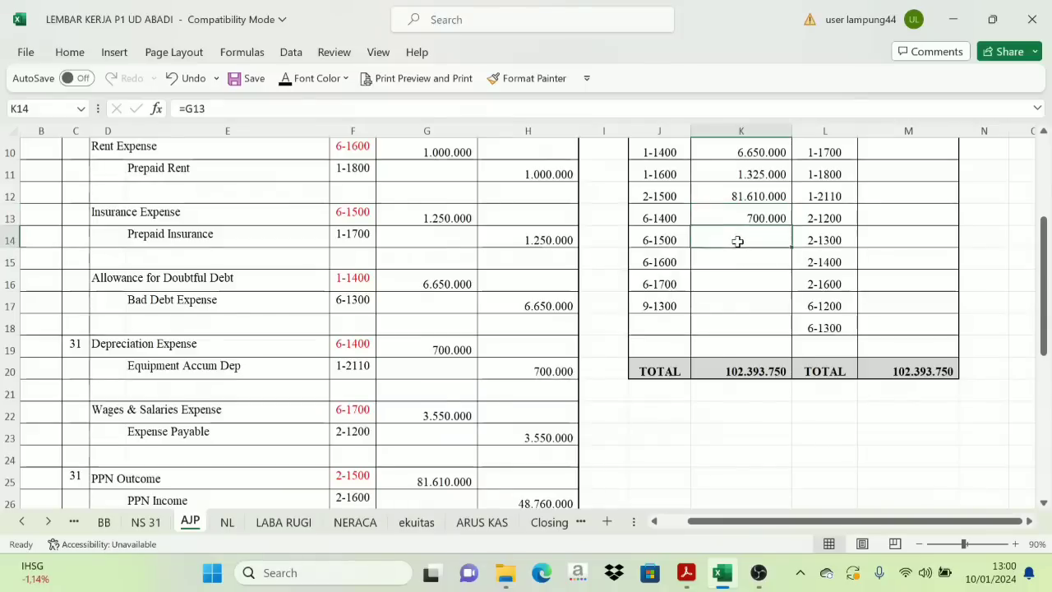
{"action": "scroll", "coordinate": [379, 446], "scroll_direction": "up", "scroll_amount": 1}
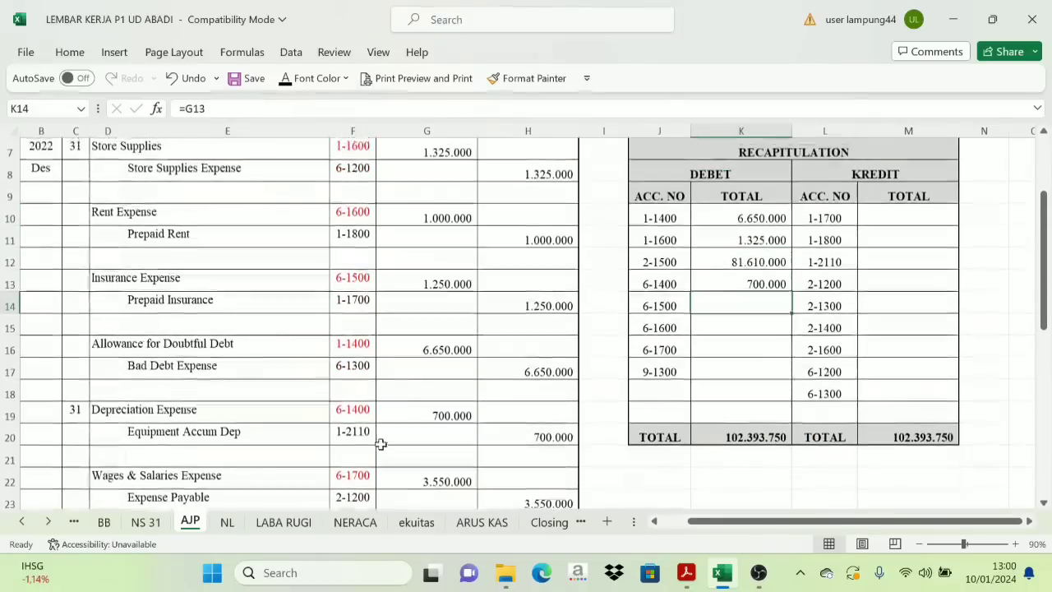
{"action": "left_click", "coordinate": [436, 284]}
{"action": "left_click", "coordinate": [738, 297]}
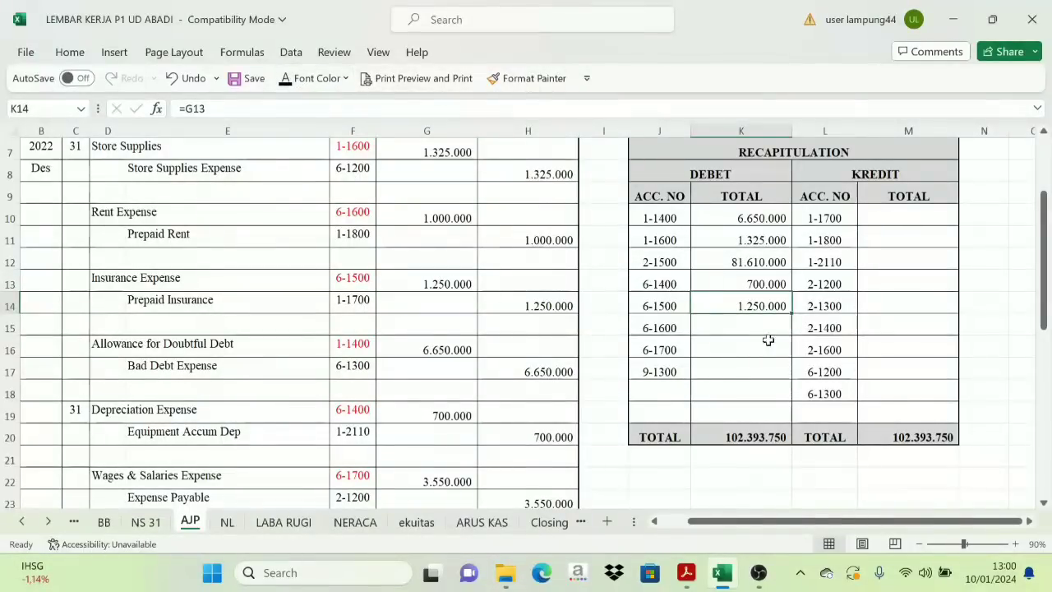
- Locate the Rent Expense debit in G10 and set the font of its account 6-1600 total in K15 to black
{"action": "left_click", "coordinate": [746, 318]}
{"action": "left_click", "coordinate": [428, 211]}
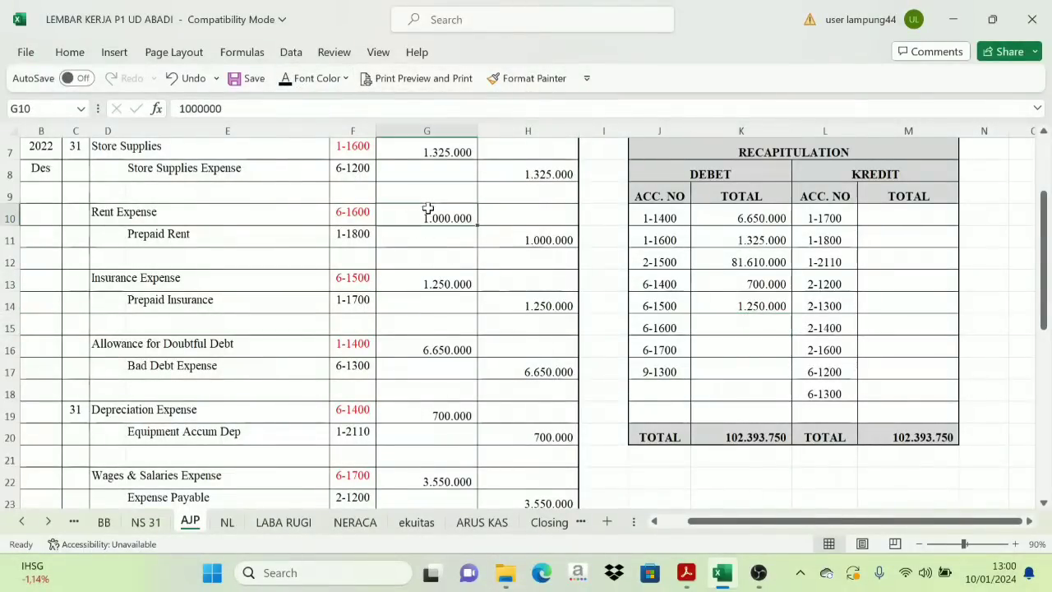
{"action": "left_click", "coordinate": [736, 330]}
{"action": "left_click", "coordinate": [286, 78]}
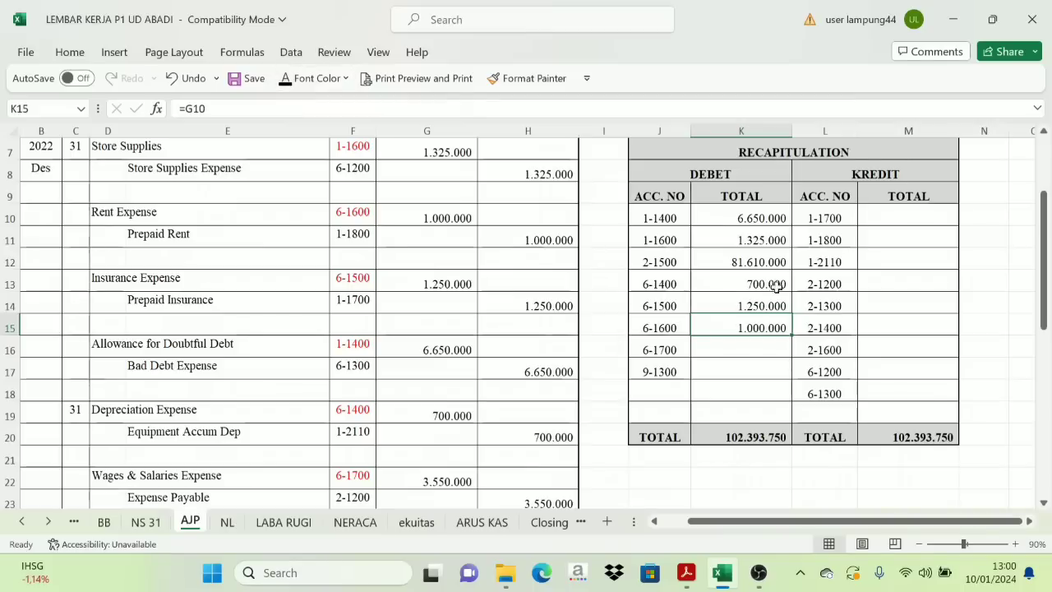
- Set the font of the whole recapitulation range K10:M18 to black to reveal the remaining debit and credit totals
{"action": "mouse_move", "coordinate": [758, 218]}
{"action": "left_mouse_down"}
{"action": "mouse_move", "coordinate": [866, 244]}
{"action": "mouse_move", "coordinate": [879, 401]}
{"action": "left_mouse_up"}
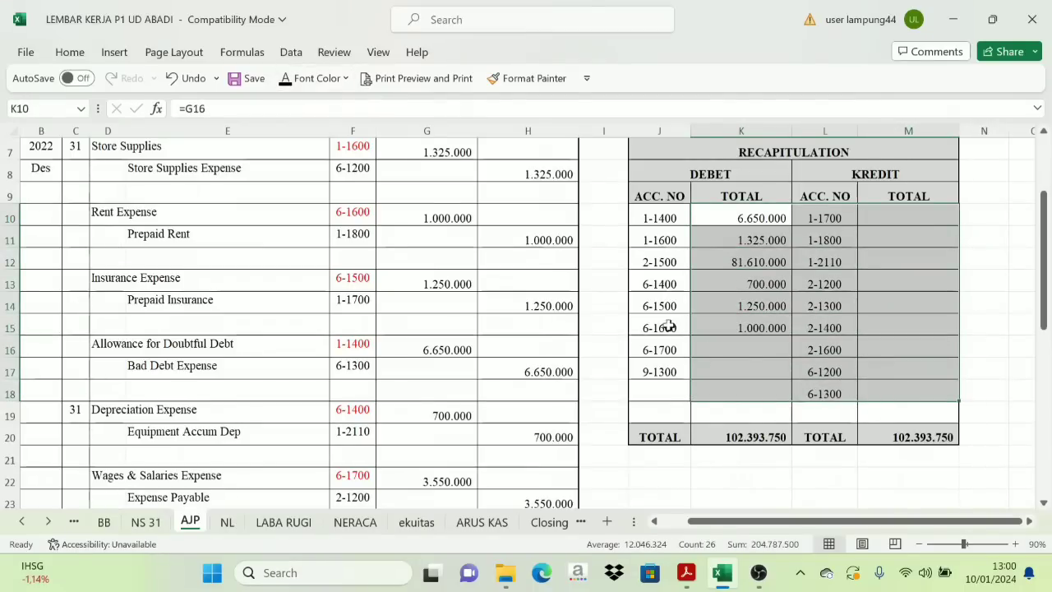
{"action": "left_click", "coordinate": [286, 78]}
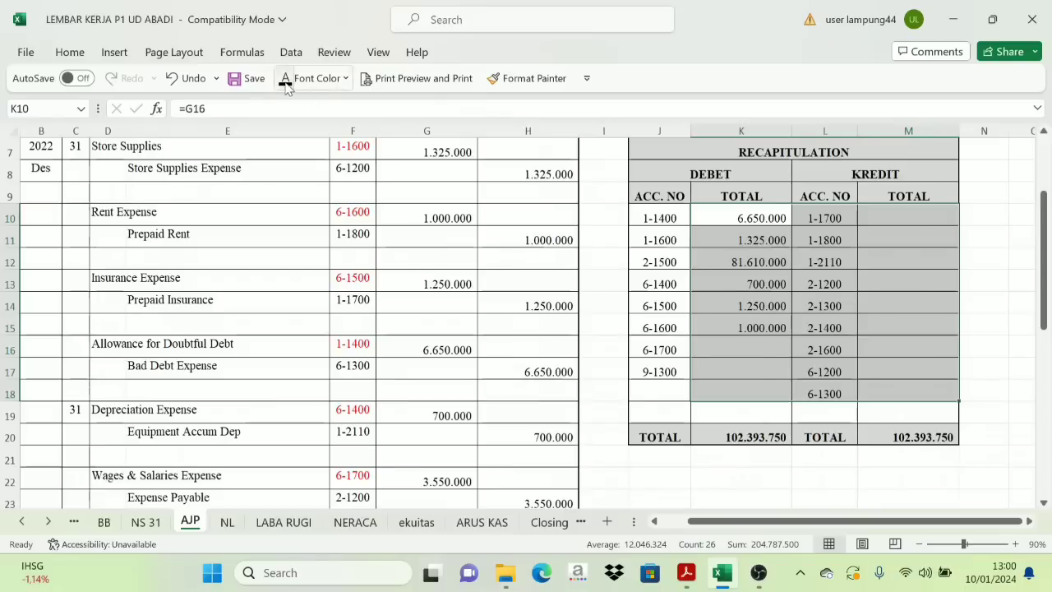
{"action": "left_click", "coordinate": [854, 262]}
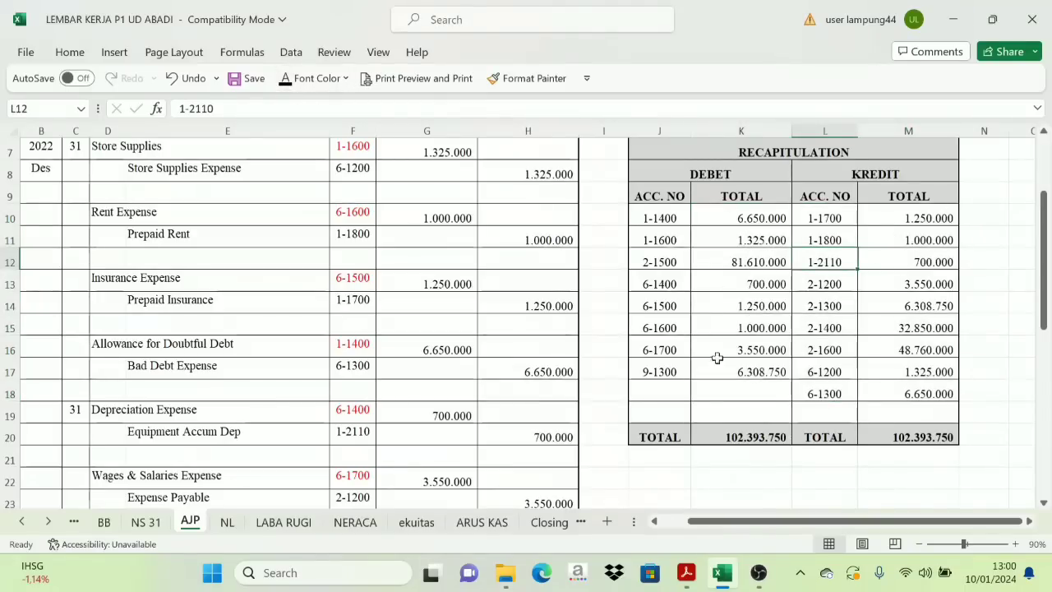
- Compare the recapitulation's debit and credit totals in K20 and M20 with the journal's JUMLAH totals in G32 and H32
{"action": "left_click", "coordinate": [739, 439]}
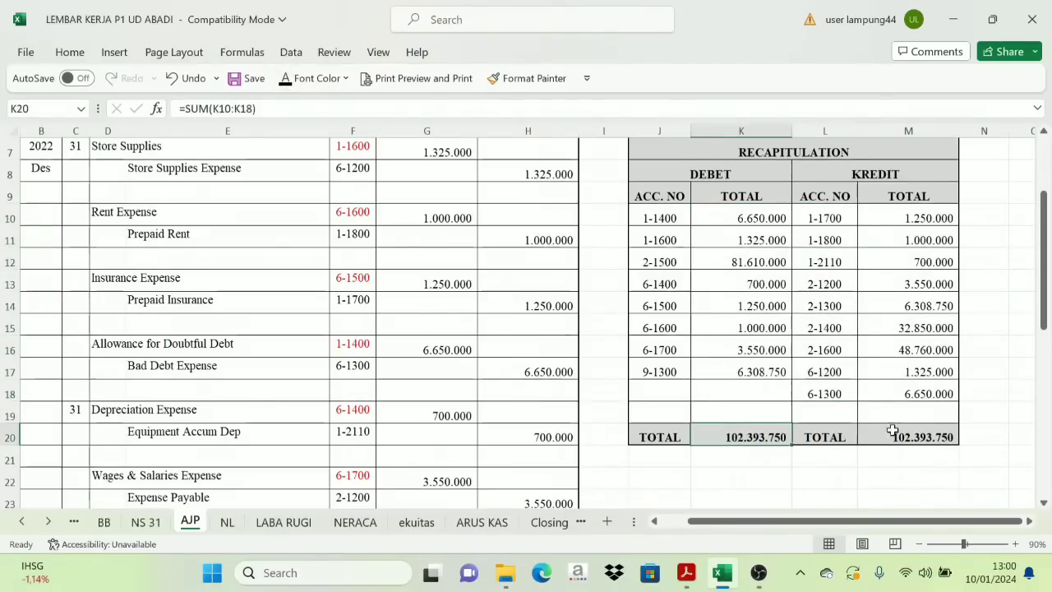
{"action": "left_click", "coordinate": [892, 436]}
{"action": "left_click", "coordinate": [739, 438]}
{"action": "left_click", "coordinate": [894, 436]}
{"action": "scroll", "coordinate": [781, 380], "scroll_direction": "down", "scroll_amount": 5}
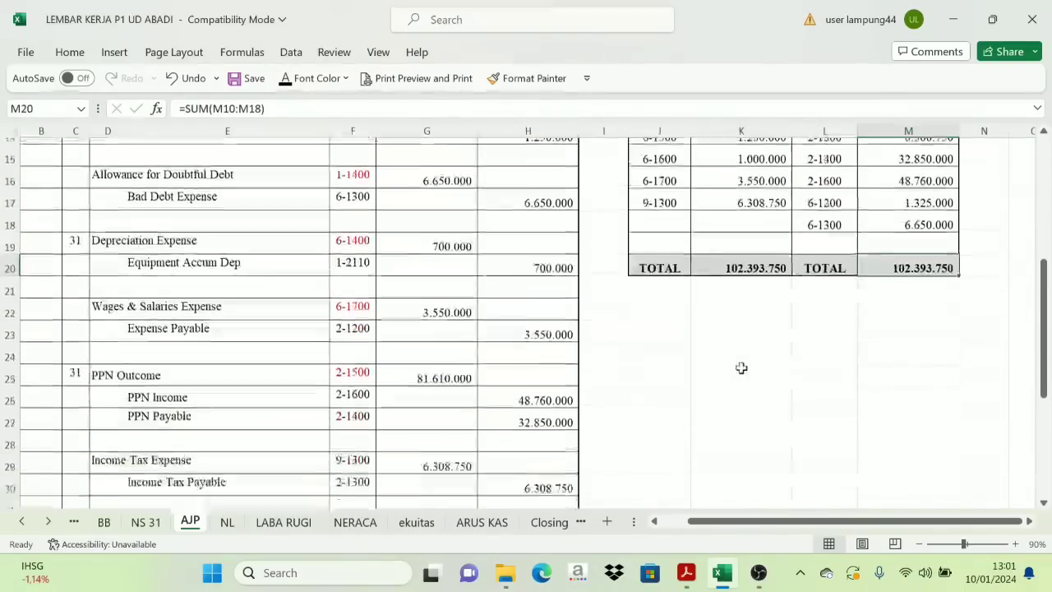
{"action": "left_click", "coordinate": [444, 368]}
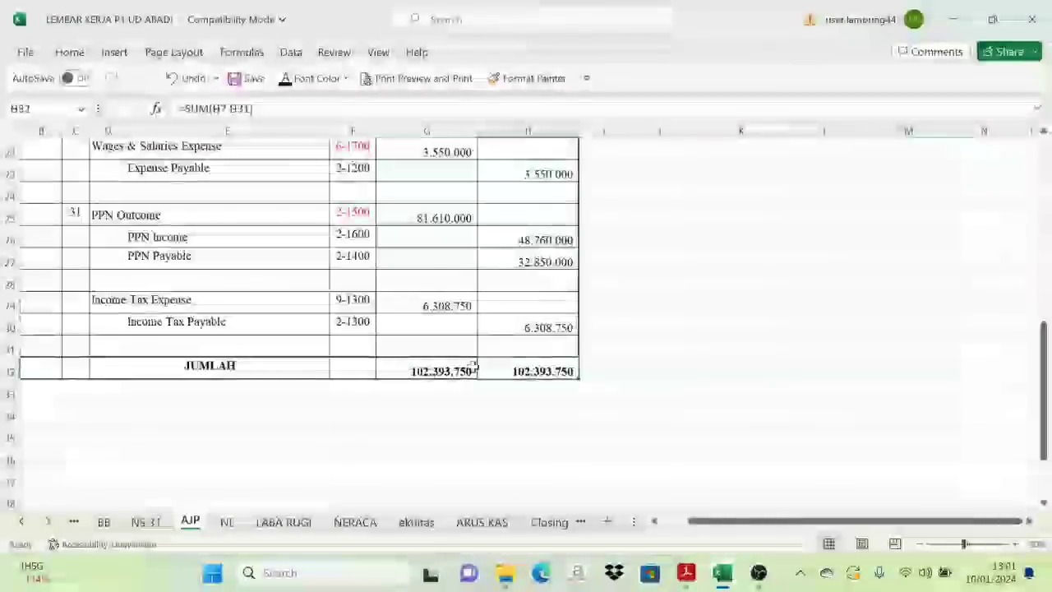
{"action": "left_click", "coordinate": [503, 369]}
{"action": "scroll", "coordinate": [634, 357], "scroll_direction": "up", "scroll_amount": 7}
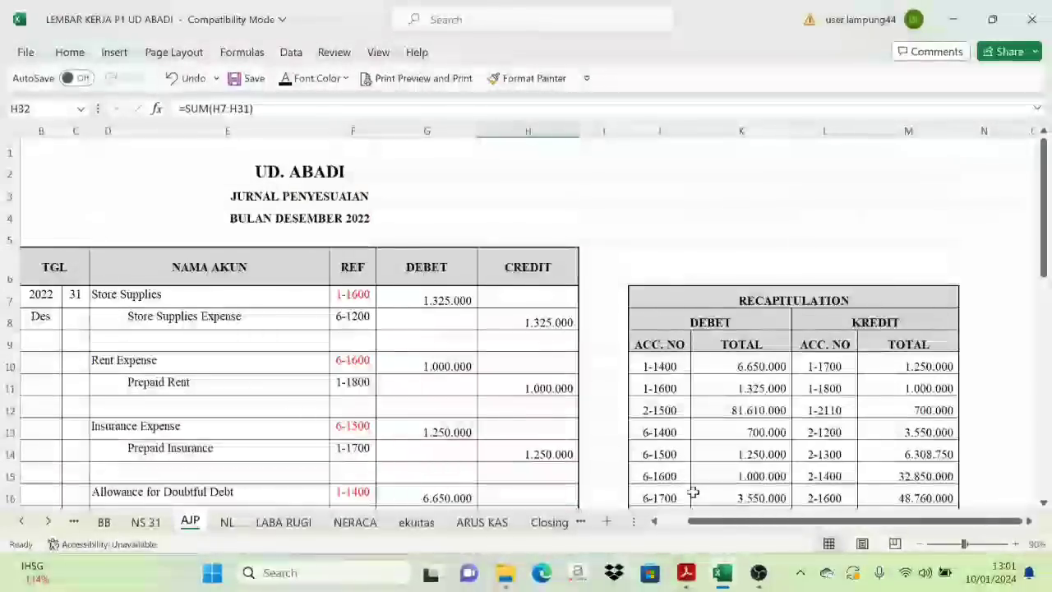
{"action": "left_click_drag", "start_coordinate": [732, 524], "coordinate": [688, 533]}
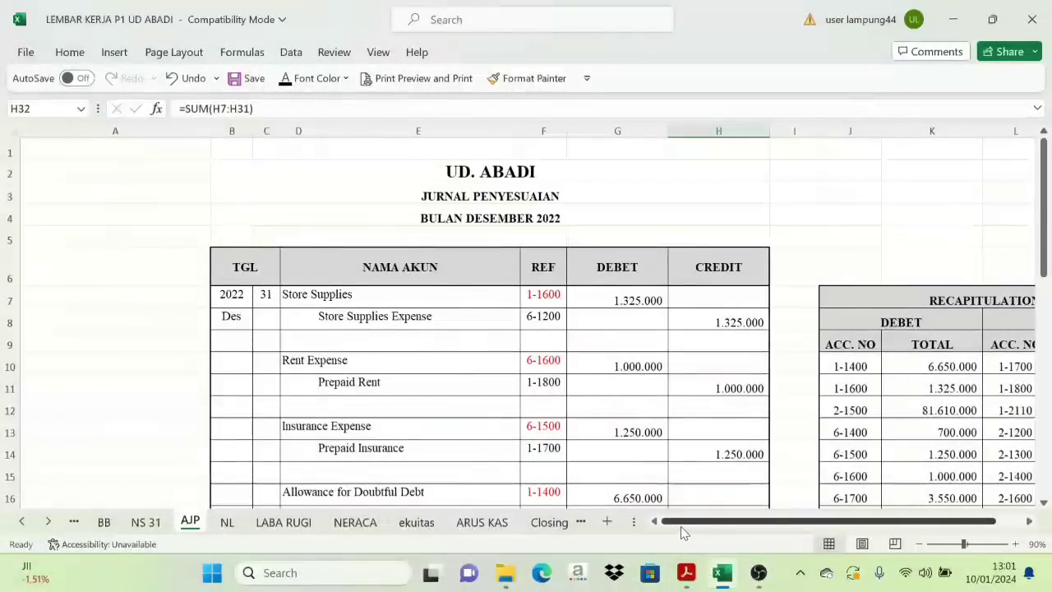